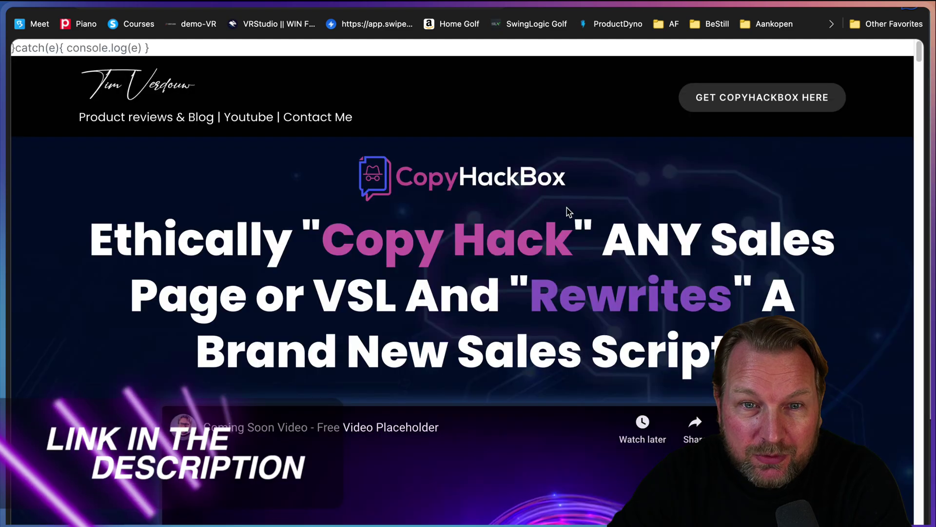
Step: Scroll to the review's pricing section and view the OTO1–OTO4 and Front End details
{"action": "scroll", "coordinate": [665, 280], "scroll_direction": "down", "scroll_amount": 10}
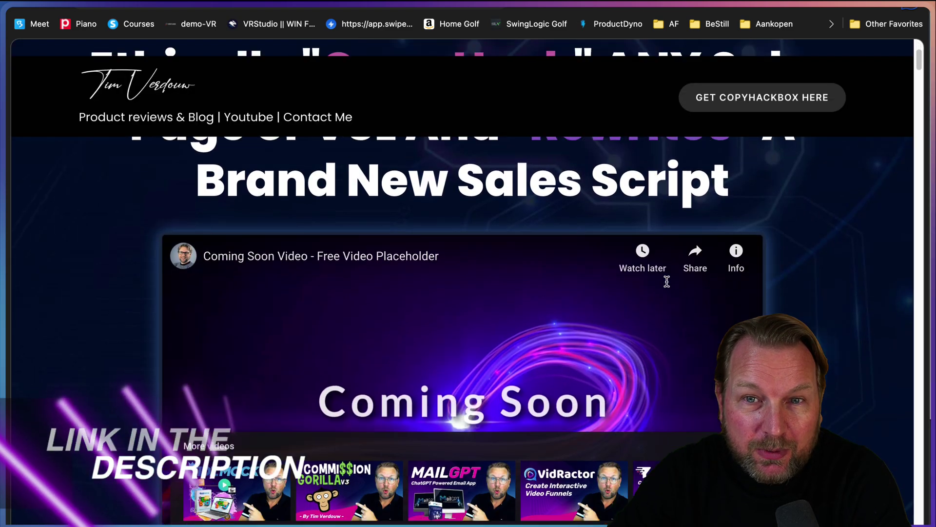
{"action": "scroll", "coordinate": [667, 282], "scroll_direction": "down", "scroll_amount": 15}
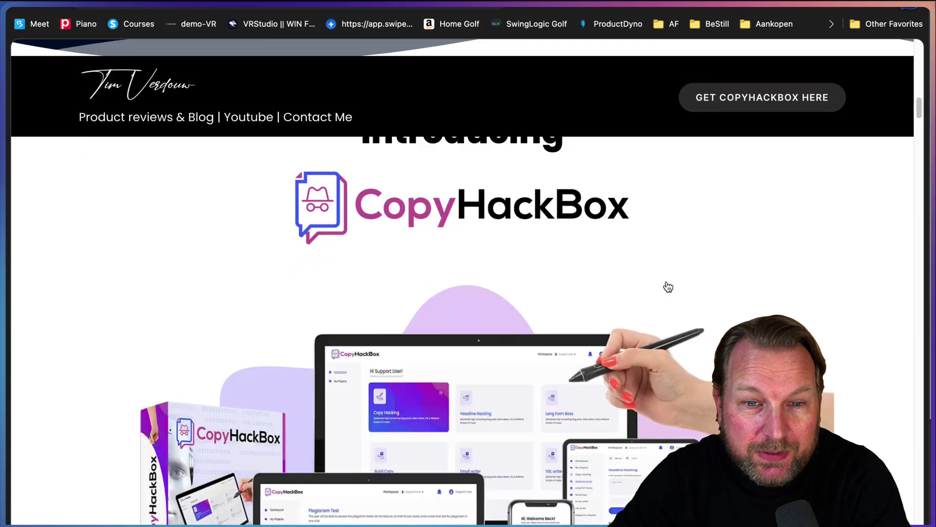
{"action": "scroll", "coordinate": [668, 286], "scroll_direction": "down", "scroll_amount": 20}
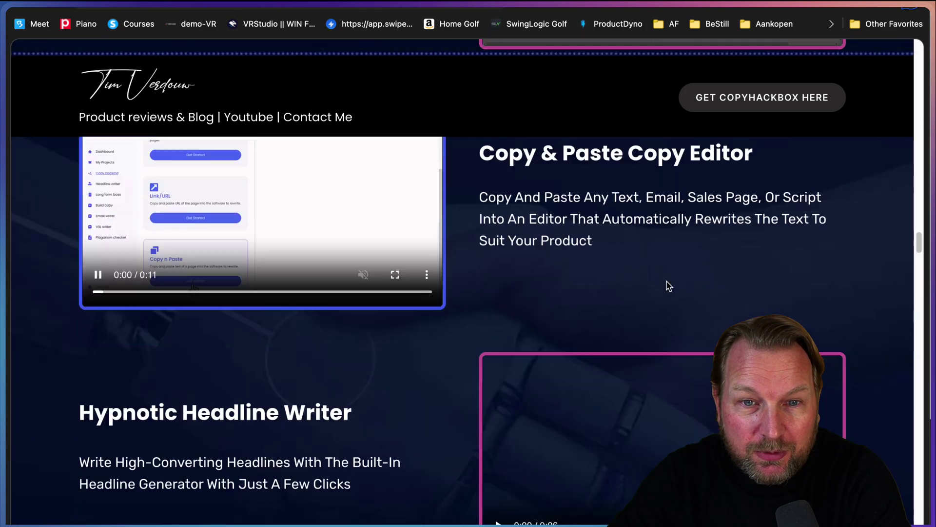
{"action": "scroll", "coordinate": [667, 286], "scroll_direction": "down", "scroll_amount": 15}
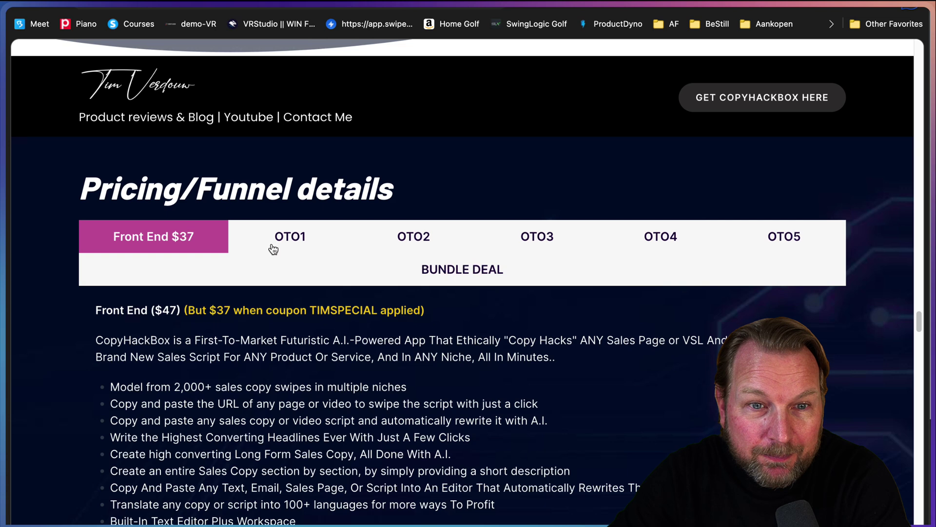
{"action": "left_click", "coordinate": [279, 248]}
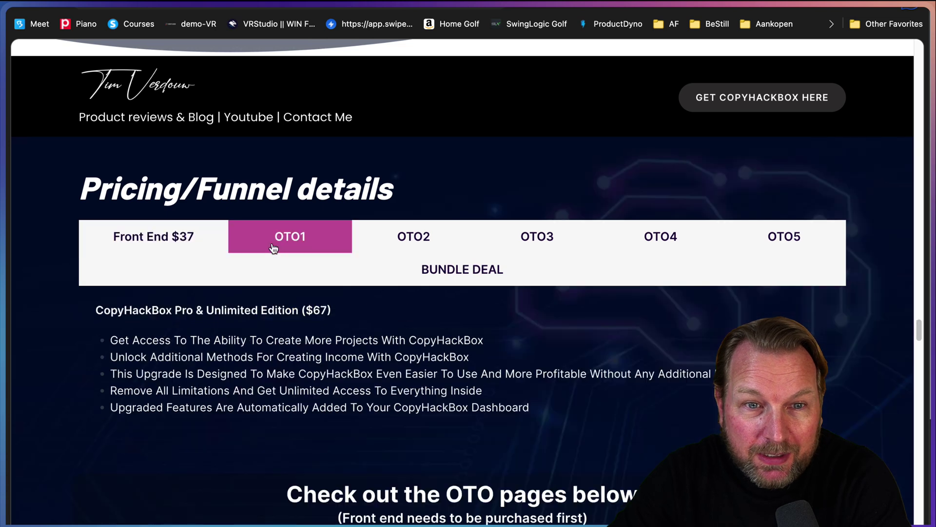
{"action": "left_click", "coordinate": [428, 241]}
{"action": "left_click", "coordinate": [550, 238]}
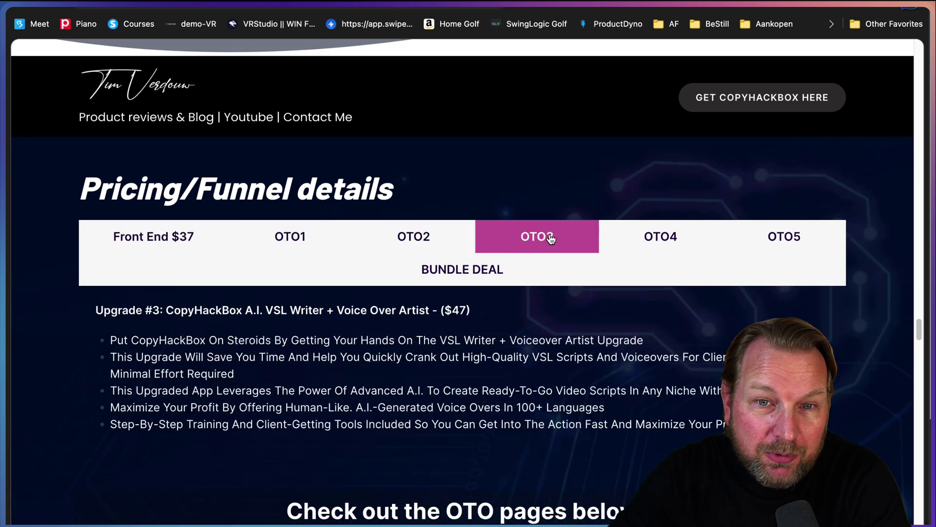
{"action": "left_click", "coordinate": [654, 239]}
{"action": "left_click", "coordinate": [180, 239]}
Step: Show the $247 Webinar Bundle Deal with its TIMBUNDLE coupon
{"action": "scroll", "coordinate": [341, 301], "scroll_direction": "down", "scroll_amount": 2}
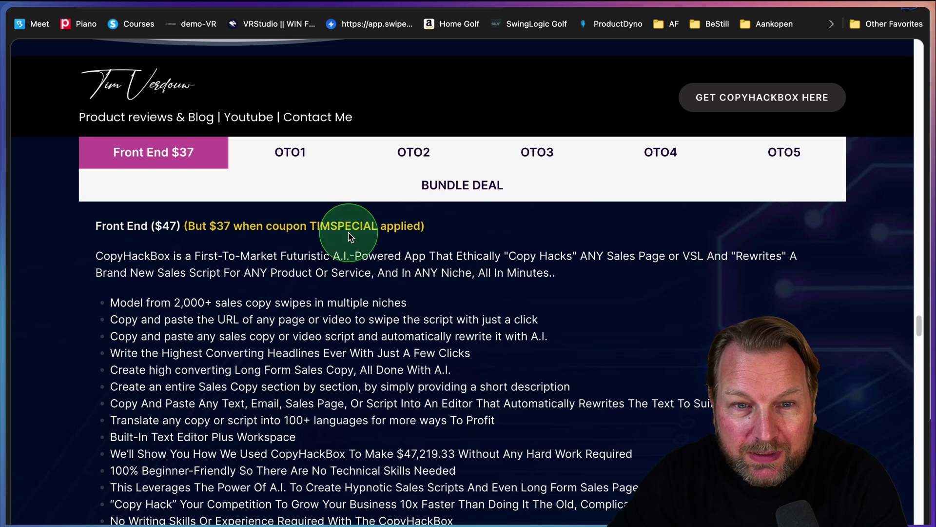
{"action": "key", "text": "ctrl+alt+z"}
{"action": "key", "text": "ctrl+alt+z"}
{"action": "scroll", "coordinate": [341, 293], "scroll_direction": "down", "scroll_amount": 1}
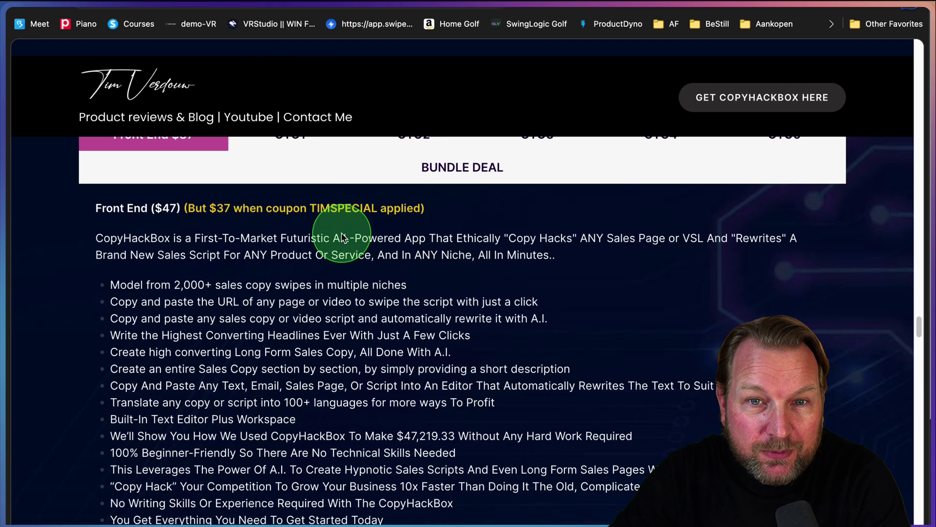
{"action": "left_click", "coordinate": [455, 178]}
{"action": "key", "text": "ctrl+alt+z"}
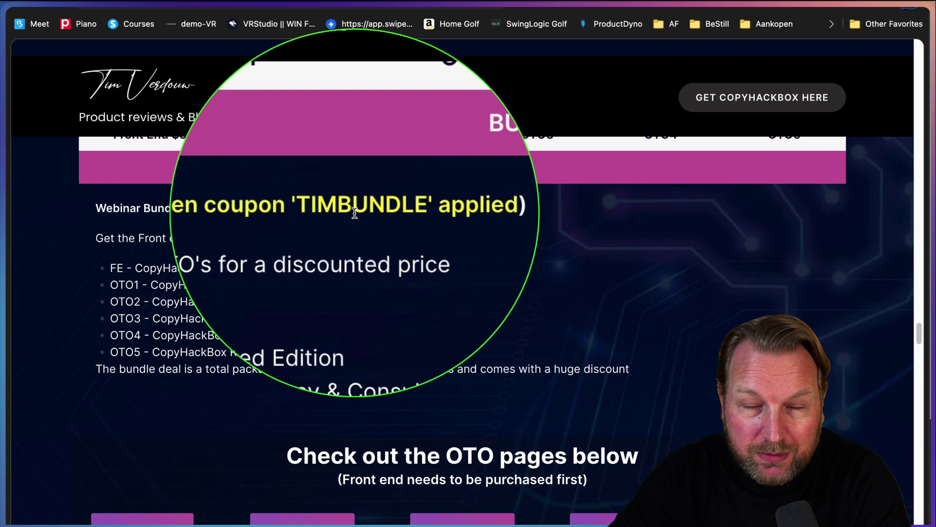
{"action": "key", "text": "ctrl+alt+z"}
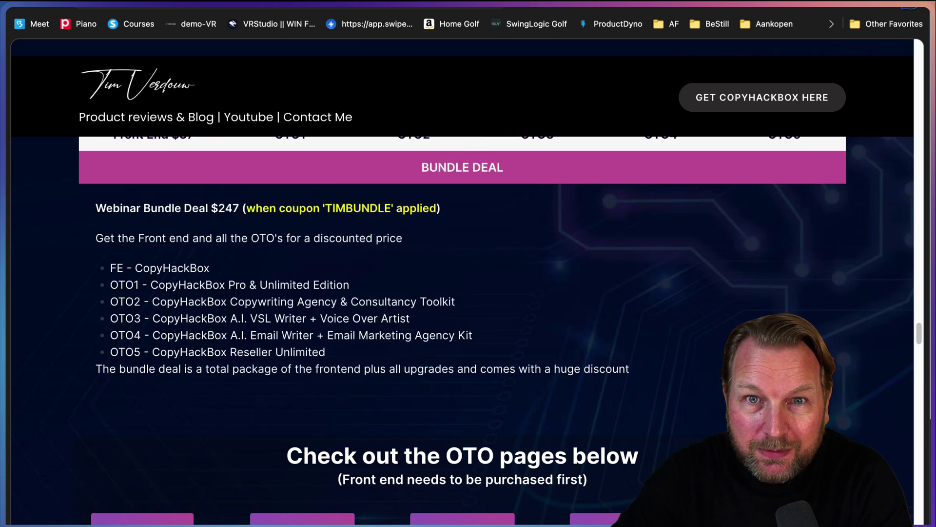
{"action": "scroll", "coordinate": [477, 217], "scroll_direction": "down", "scroll_amount": 9}
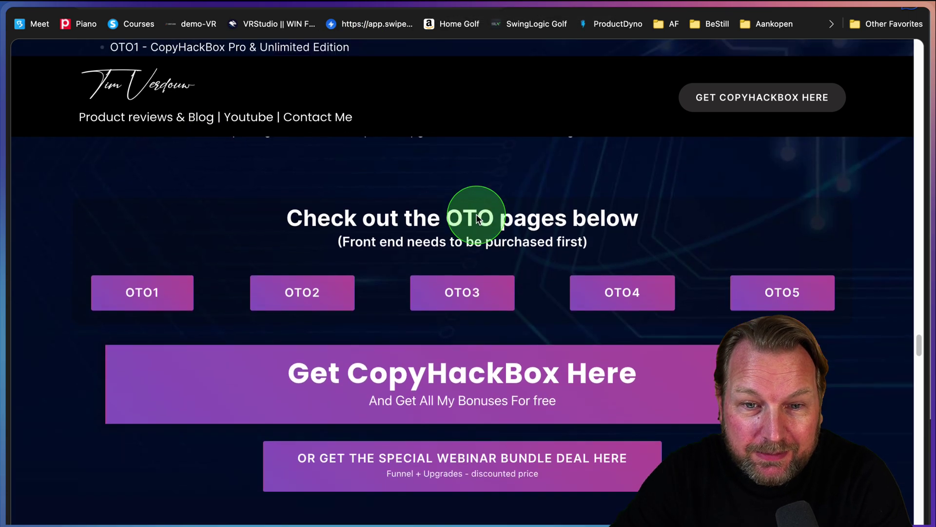
{"action": "scroll", "coordinate": [446, 343], "scroll_direction": "up", "scroll_amount": 4}
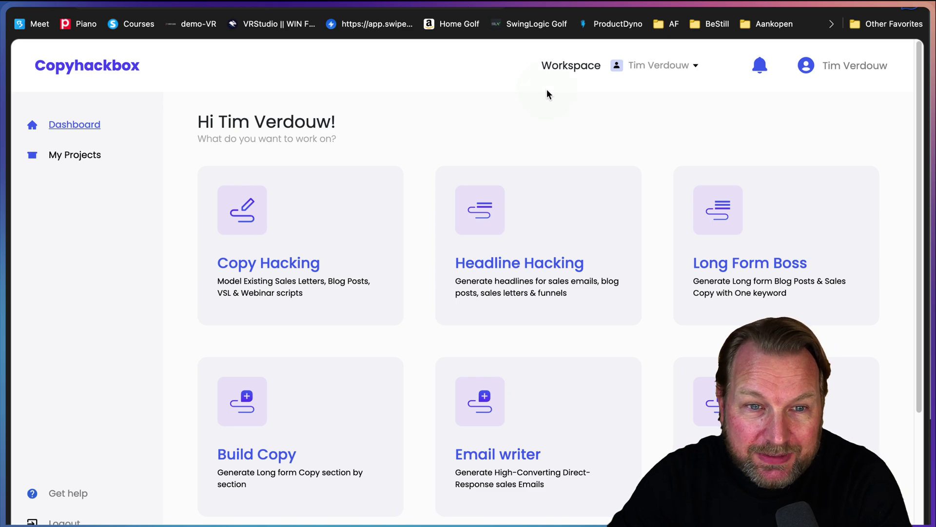
{"action": "scroll", "coordinate": [522, 247], "scroll_direction": "down", "scroll_amount": 3}
{"action": "scroll", "coordinate": [523, 261], "scroll_direction": "down", "scroll_amount": 1}
{"action": "scroll", "coordinate": [690, 268], "scroll_direction": "up", "scroll_amount": 4}
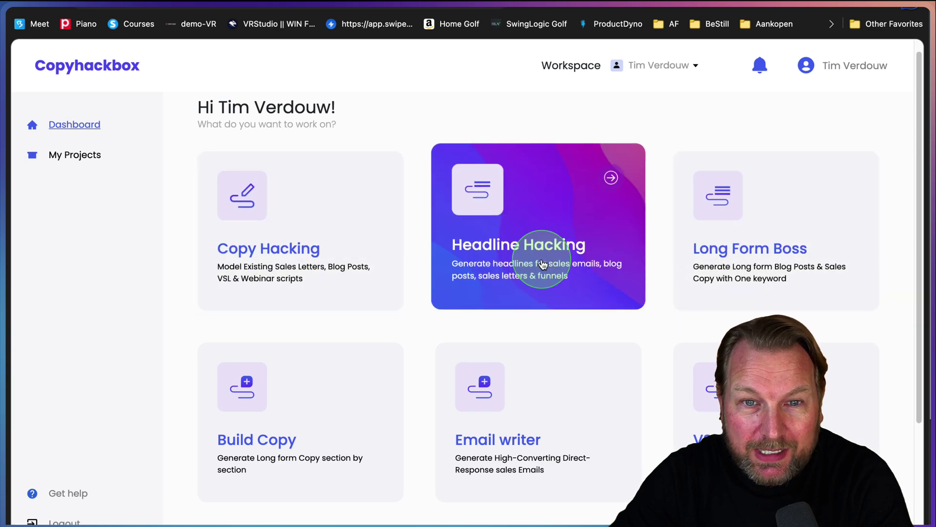
{"action": "scroll", "coordinate": [702, 263], "scroll_direction": "down", "scroll_amount": 3}
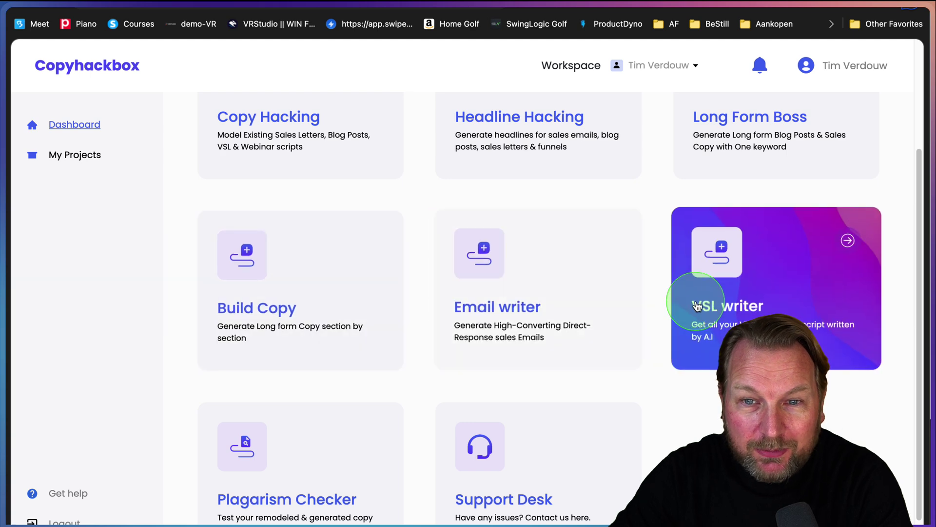
{"action": "scroll", "coordinate": [481, 359], "scroll_direction": "down", "scroll_amount": 1}
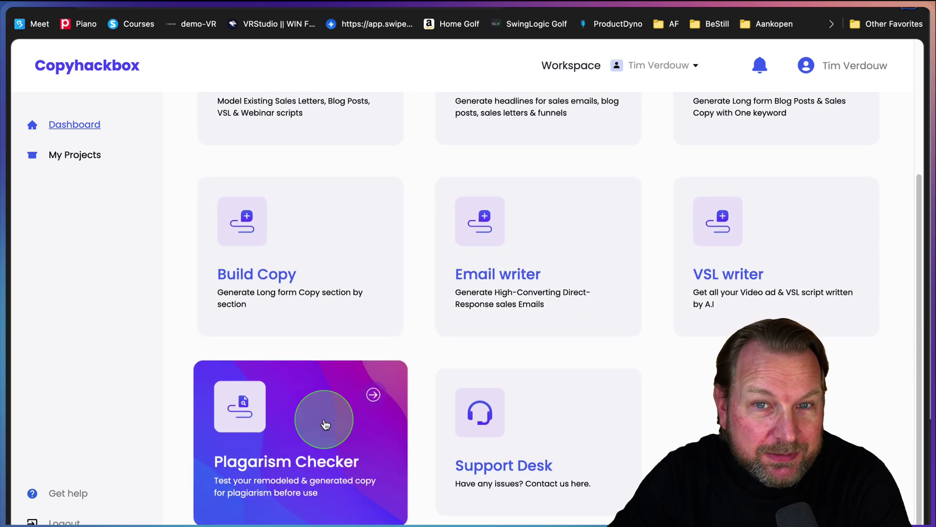
{"action": "scroll", "coordinate": [595, 305], "scroll_direction": "up", "scroll_amount": 4}
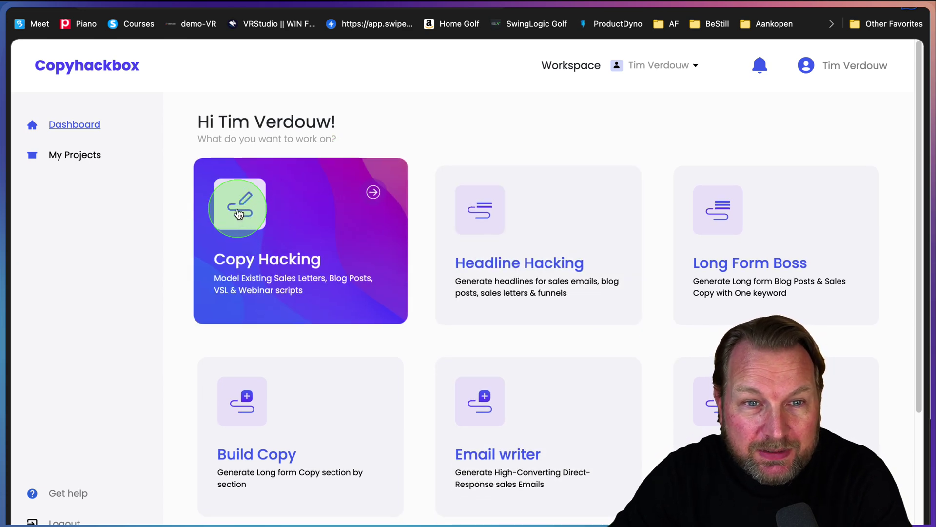
Step: Create a Copy Hacking project titled 'CopyHack' to reach its Research and Link/URL options
{"action": "left_click", "coordinate": [239, 211]}
{"action": "left_click", "coordinate": [518, 149]}
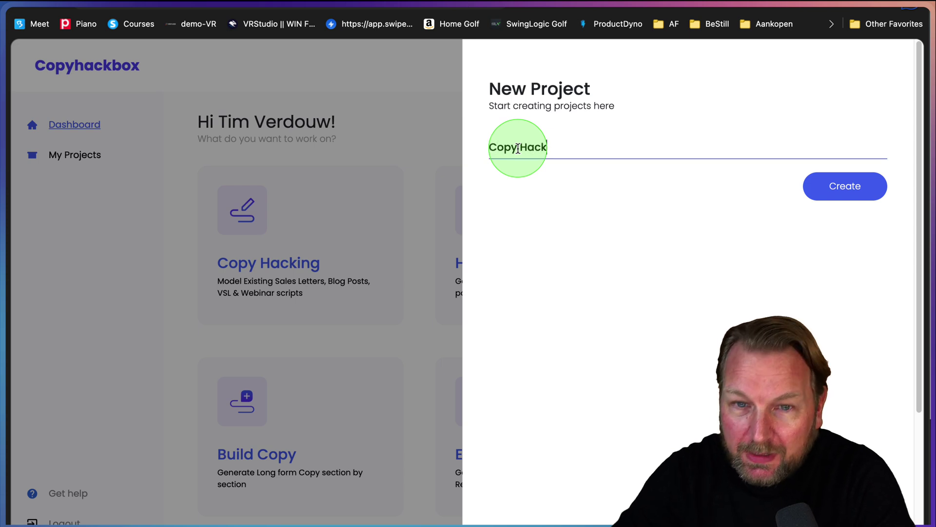
{"action": "left_click", "coordinate": [833, 191]}
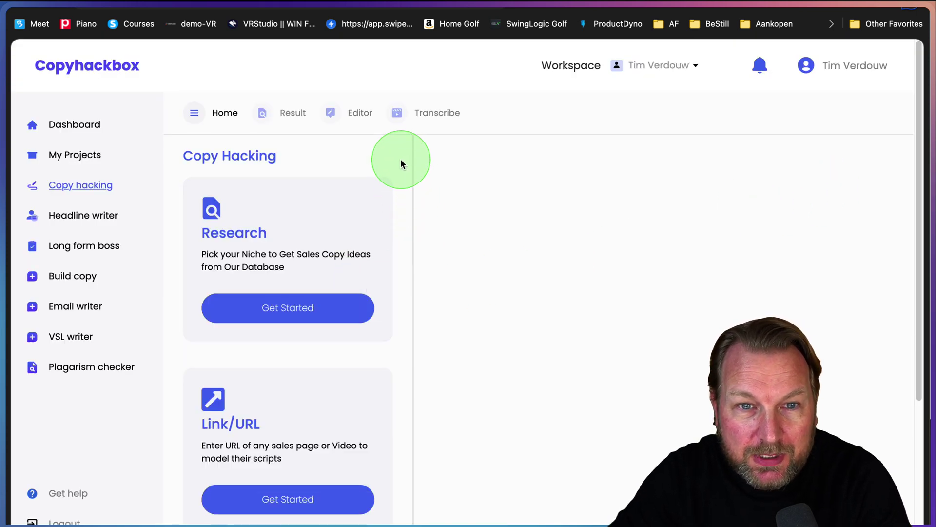
{"action": "mouse_move", "coordinate": [400, 160]}
{"action": "left_mouse_down"}
{"action": "mouse_move", "coordinate": [229, 324]}
{"action": "mouse_move", "coordinate": [174, 347]}
{"action": "left_mouse_up"}
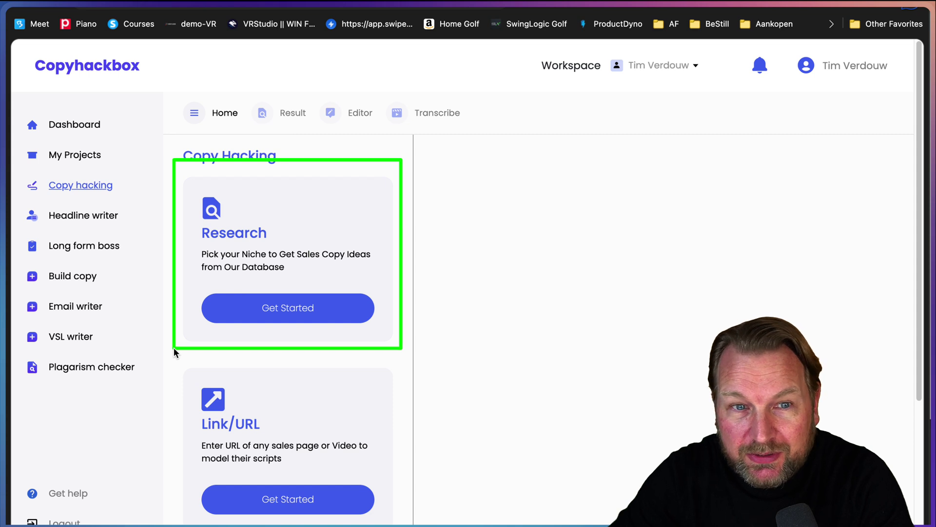
{"action": "key", "text": "z"}
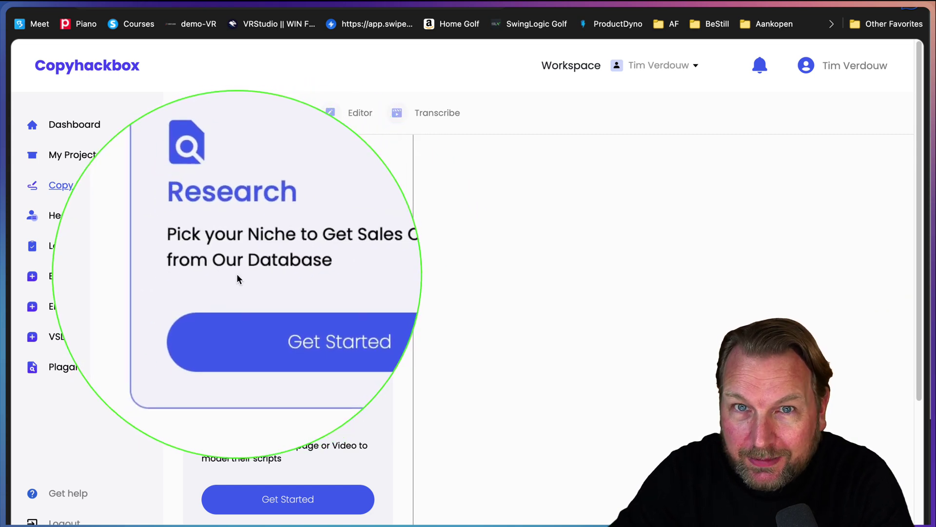
{"action": "key", "text": "Escape"}
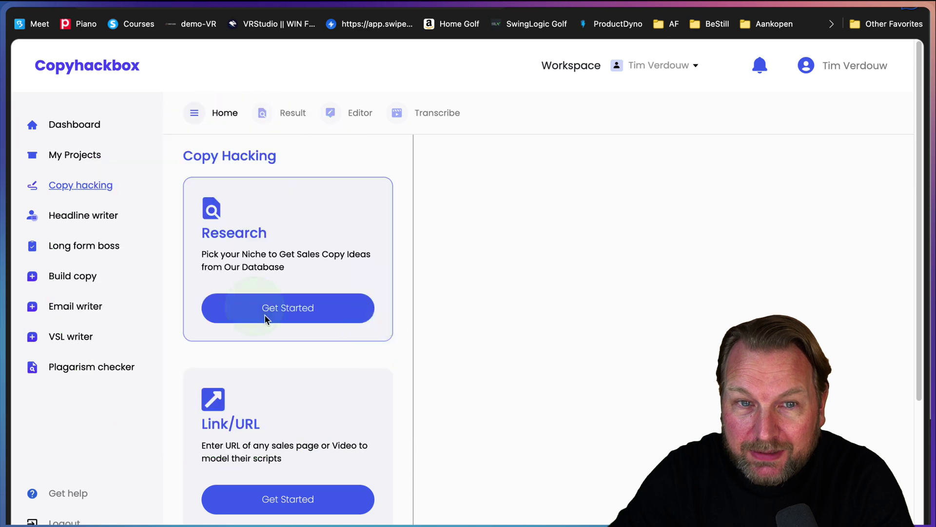
Step: Run research with Sell a training, Affiliate, Text and Digital selected, returning three sales pages
{"action": "left_click", "coordinate": [305, 308]}
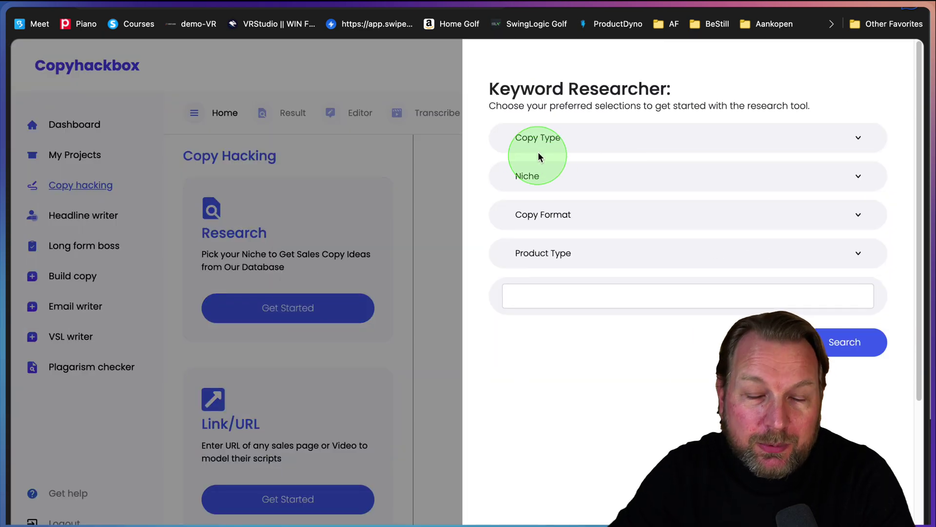
{"action": "left_click", "coordinate": [544, 146]}
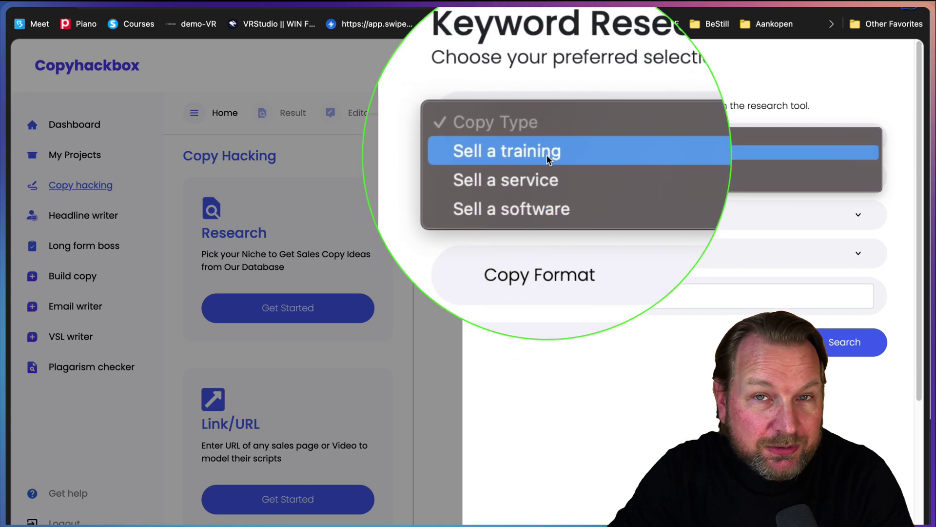
{"action": "left_click", "coordinate": [507, 158]}
{"action": "left_click", "coordinate": [543, 177]}
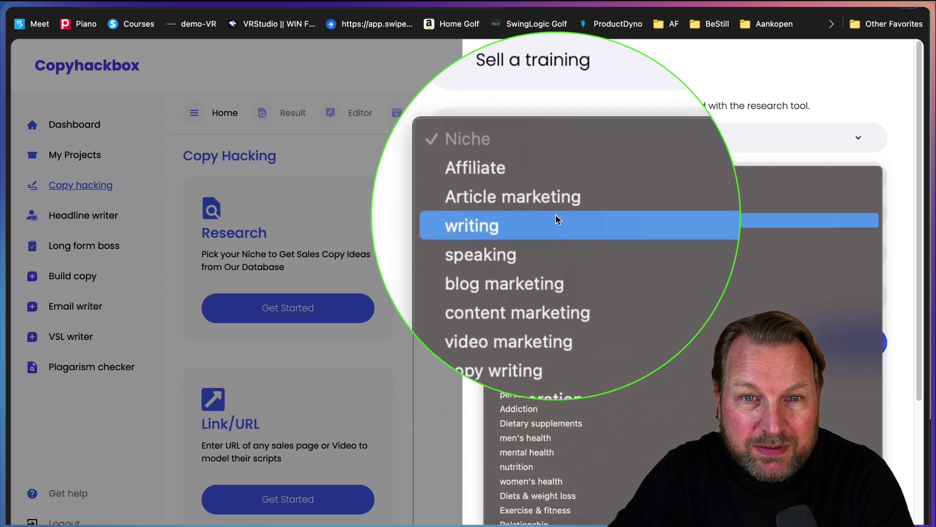
{"action": "left_click", "coordinate": [537, 195]}
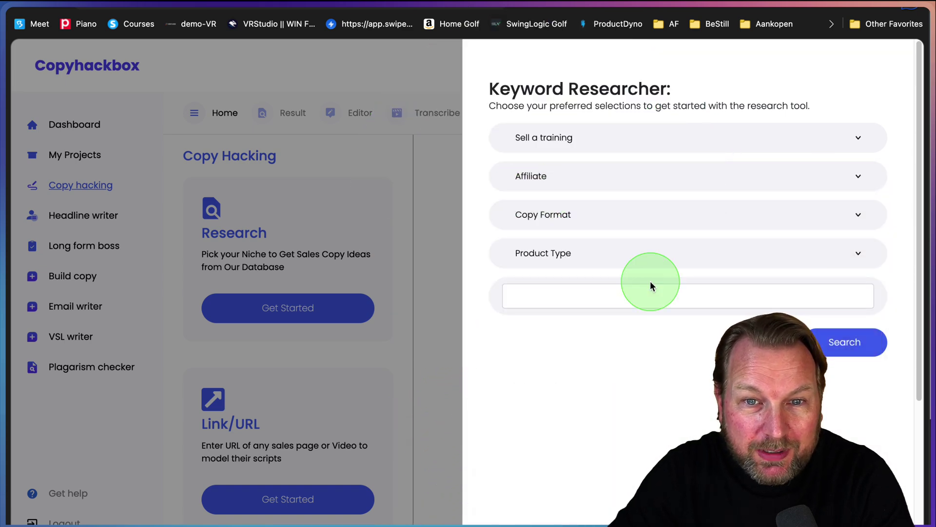
{"action": "left_click", "coordinate": [562, 222]}
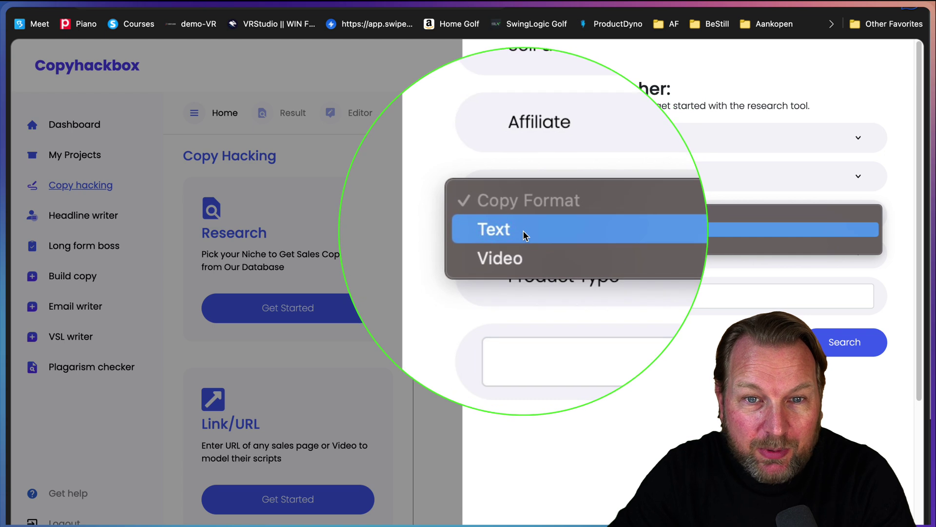
{"action": "left_click", "coordinate": [525, 228]}
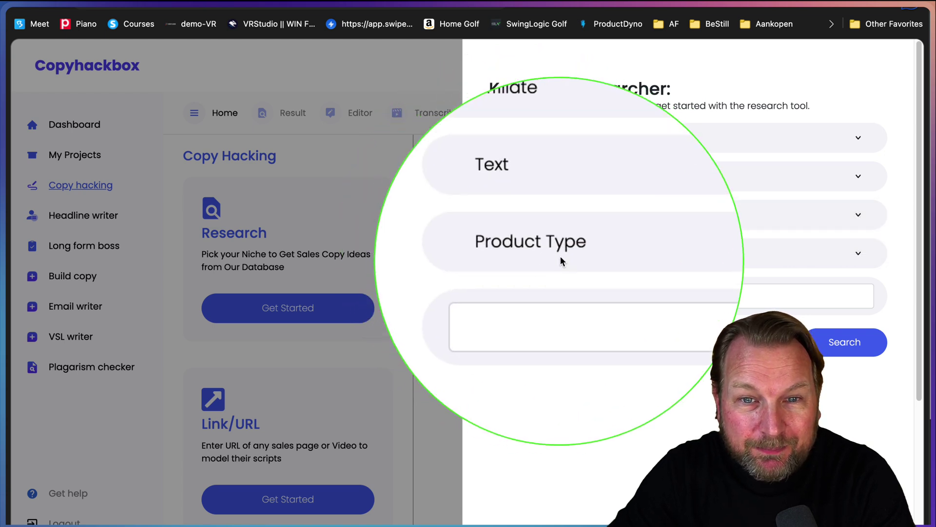
{"action": "left_click", "coordinate": [550, 265]}
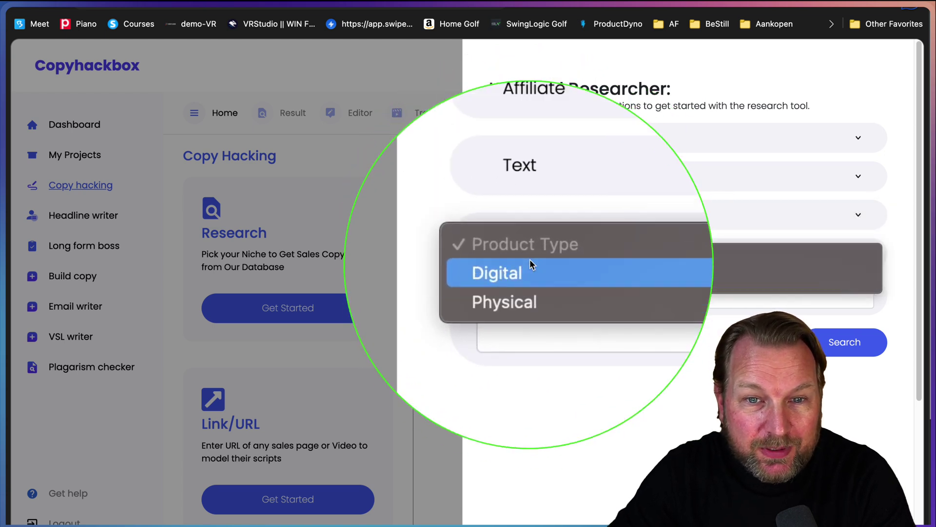
{"action": "left_click", "coordinate": [528, 269]}
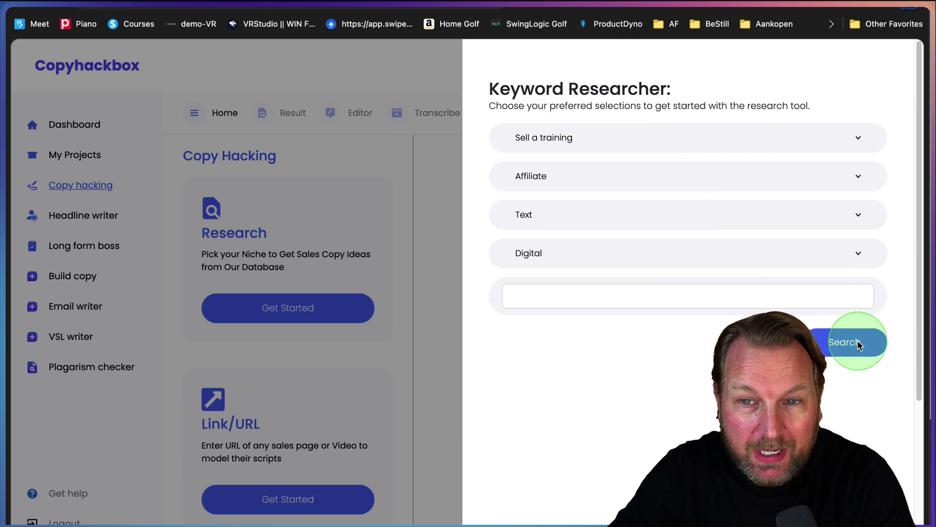
{"action": "left_click", "coordinate": [852, 340]}
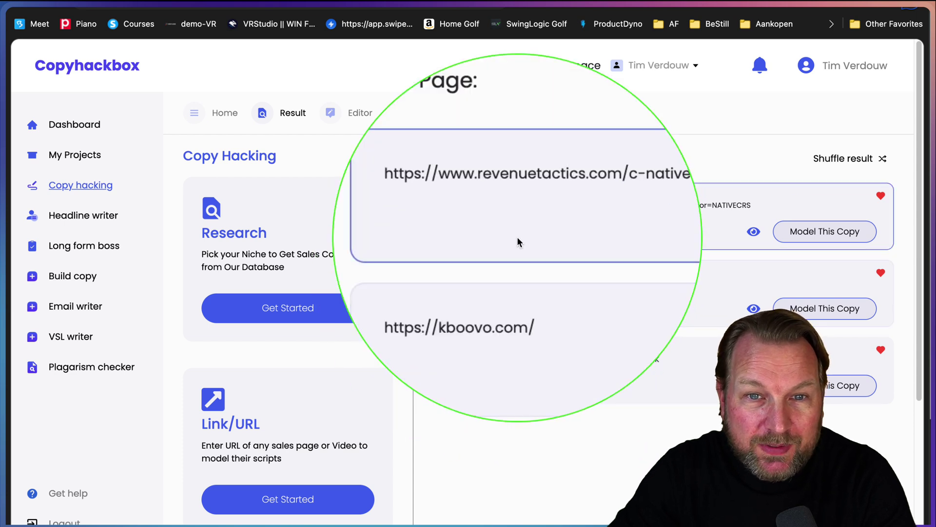
Step: Load the second result's kboovo.com sales text and rewrite it with Model This Copy
{"action": "left_click", "coordinate": [835, 315]}
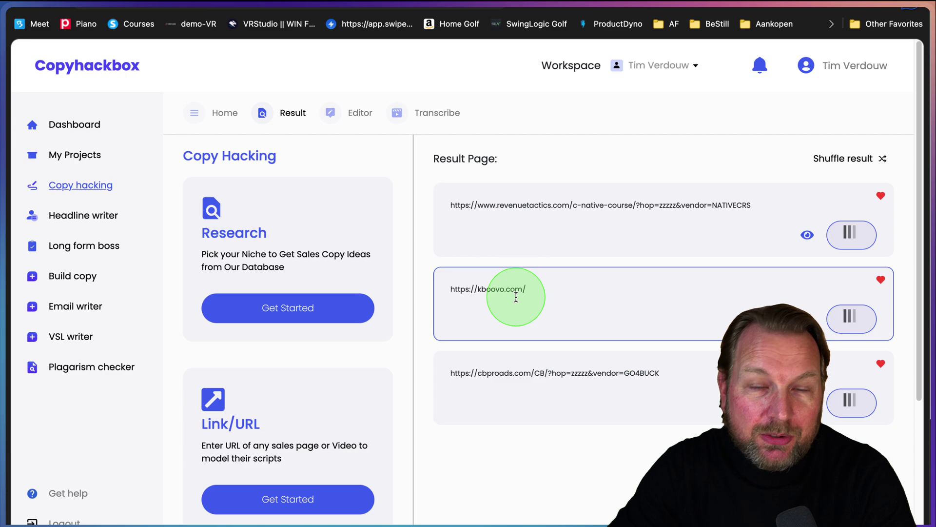
{"action": "scroll", "coordinate": [575, 310], "scroll_direction": "down", "scroll_amount": 15}
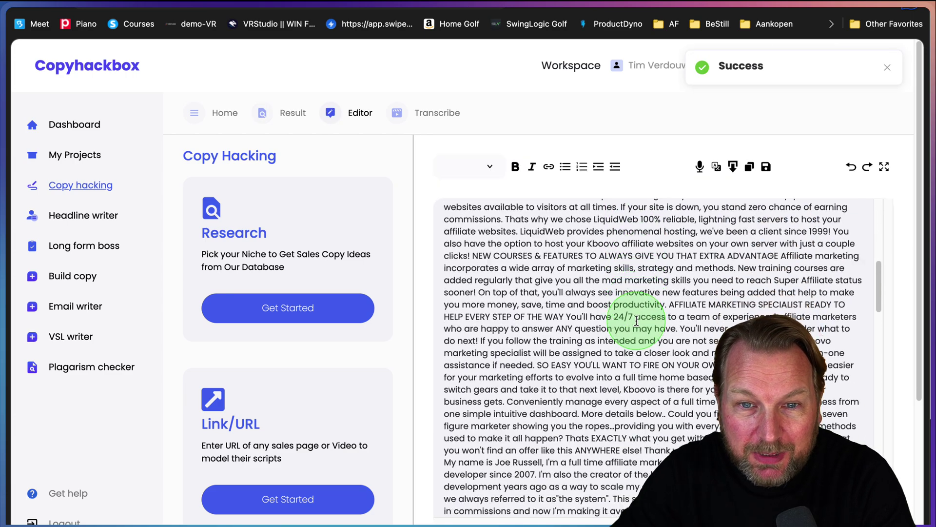
{"action": "scroll", "coordinate": [637, 320], "scroll_direction": "down", "scroll_amount": 10}
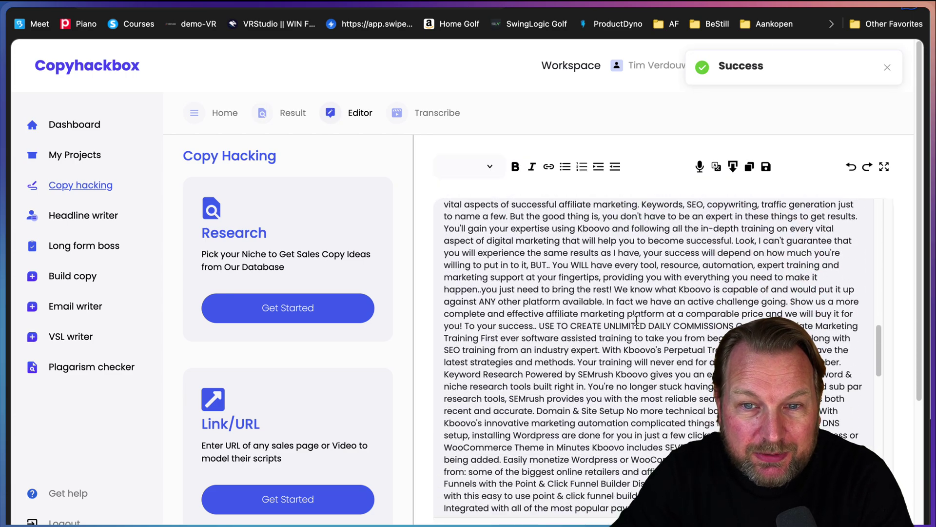
{"action": "scroll", "coordinate": [637, 322], "scroll_direction": "down", "scroll_amount": 12}
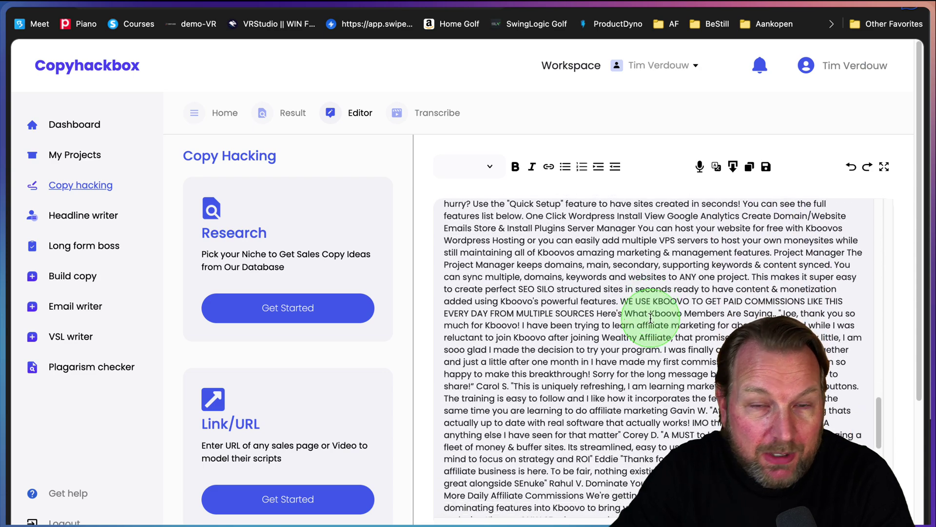
{"action": "left_click", "coordinate": [651, 320]}
{"action": "scroll", "coordinate": [650, 319], "scroll_direction": "down", "scroll_amount": 10}
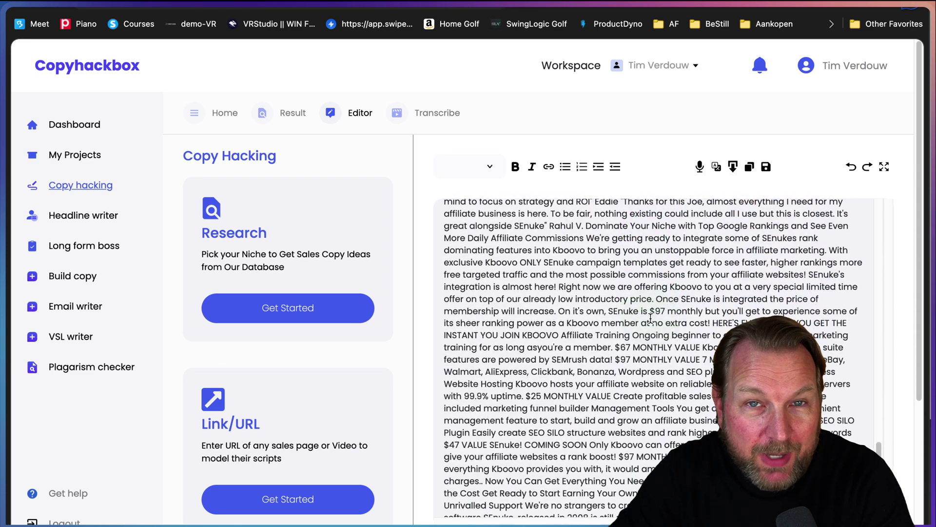
{"action": "scroll", "coordinate": [650, 319], "scroll_direction": "down", "scroll_amount": 5}
{"action": "left_click", "coordinate": [540, 427]}
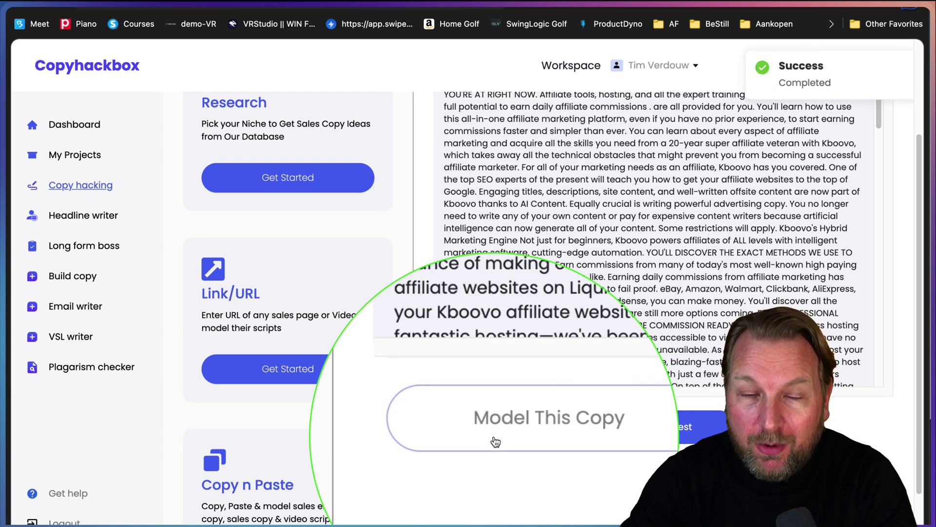
Step: Start Link/URL modelling with the link type set to Text
{"action": "left_click", "coordinate": [495, 441]}
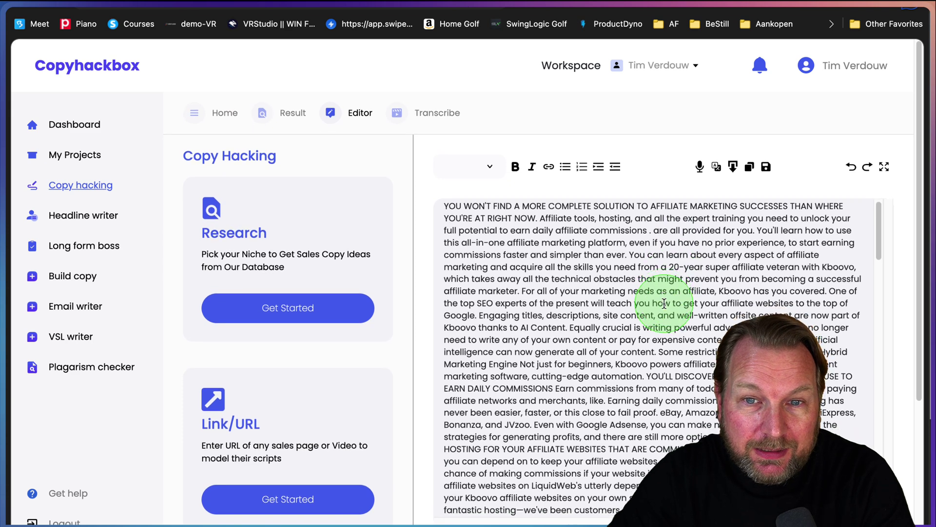
{"action": "scroll", "coordinate": [664, 303], "scroll_direction": "up", "scroll_amount": 2}
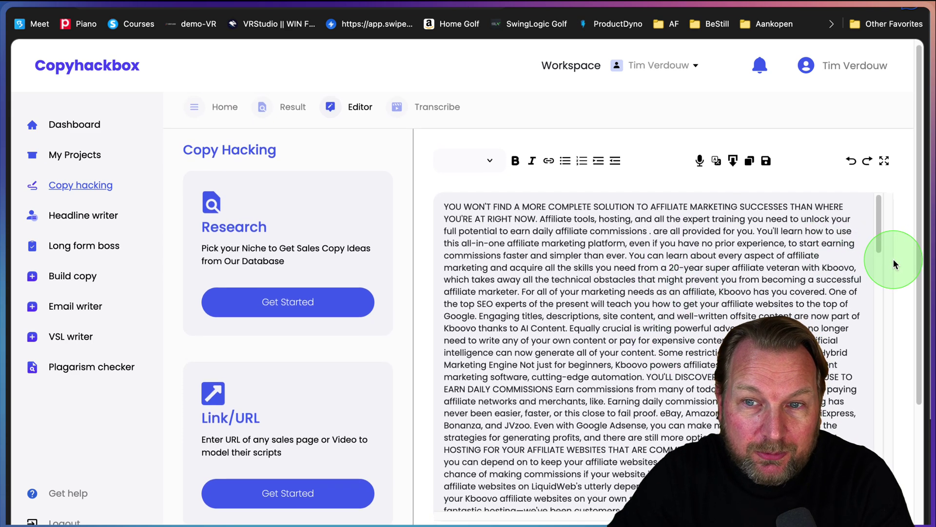
{"action": "scroll", "coordinate": [894, 259], "scroll_direction": "down", "scroll_amount": 3}
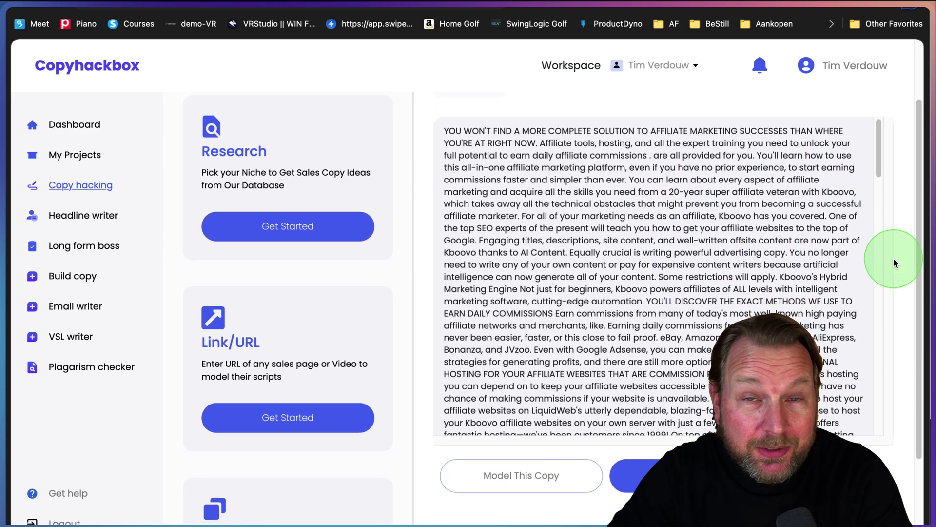
{"action": "scroll", "coordinate": [731, 226], "scroll_direction": "up", "scroll_amount": 1}
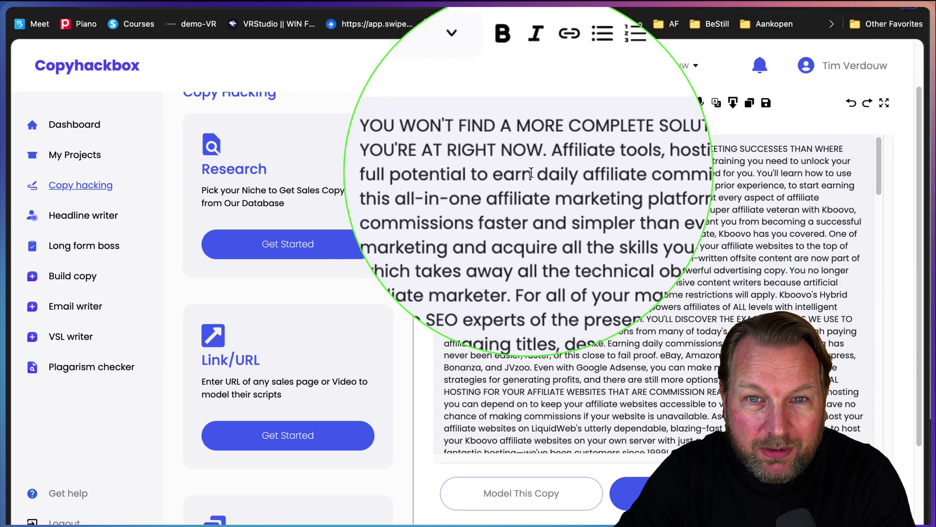
{"action": "left_click", "coordinate": [632, 183]}
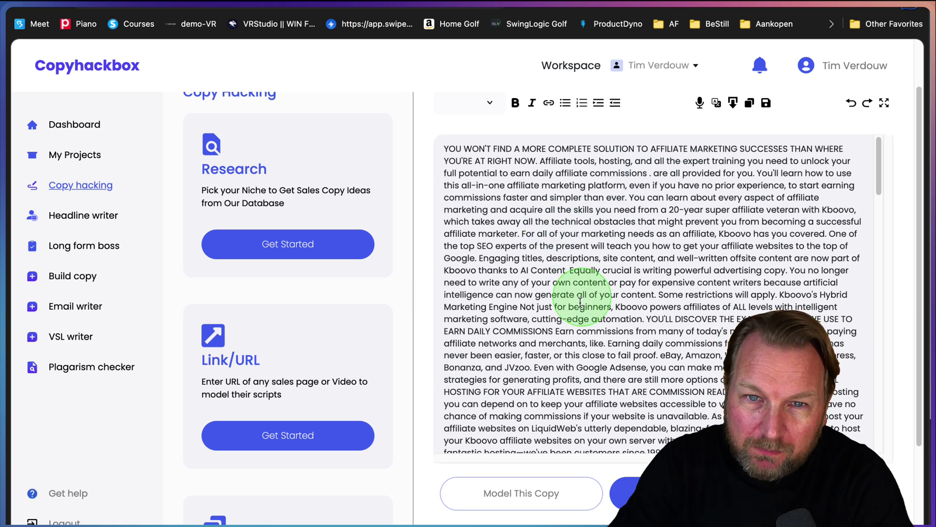
{"action": "scroll", "coordinate": [597, 335], "scroll_direction": "down", "scroll_amount": 3}
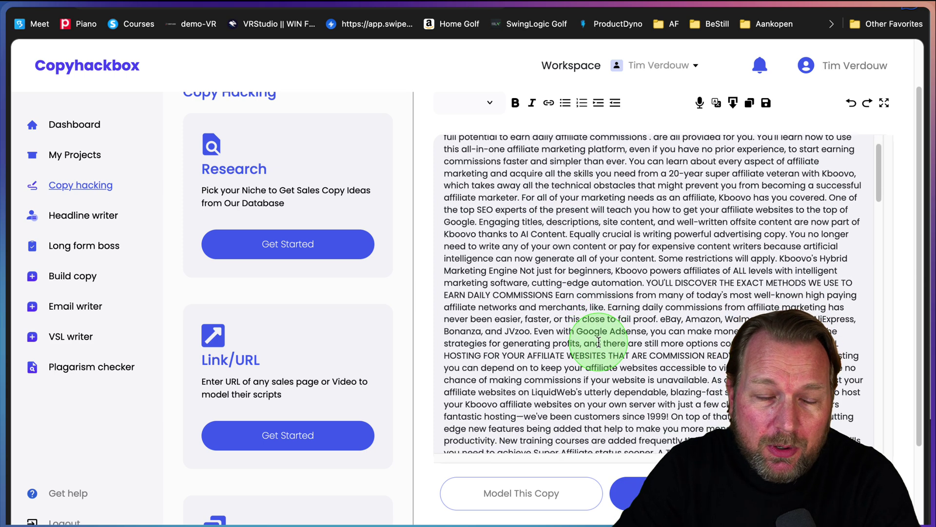
{"action": "left_click", "coordinate": [299, 434]}
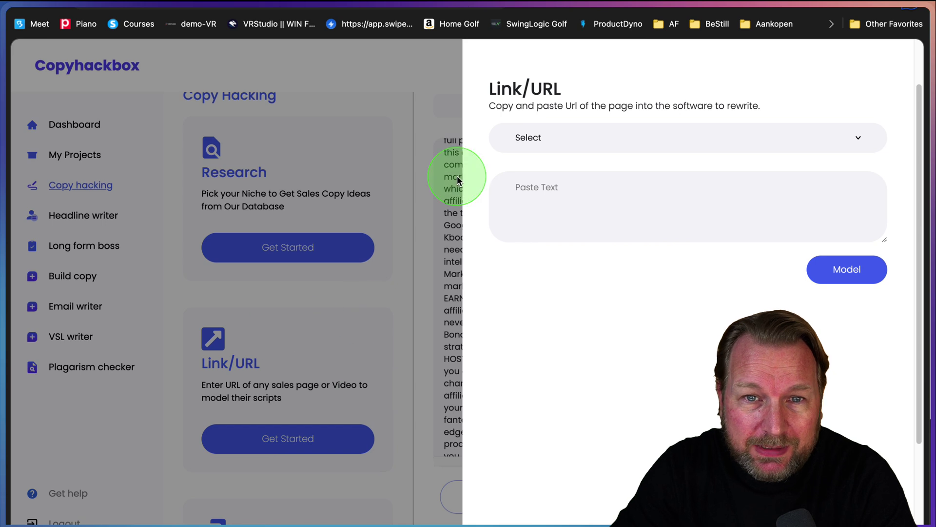
{"action": "left_click", "coordinate": [607, 136]}
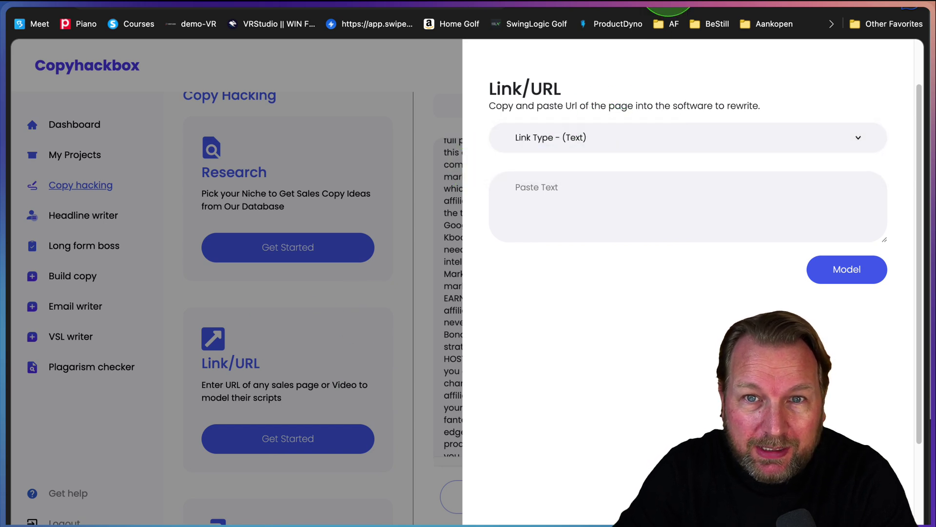
Step: Copy the MailGPT sales page URL from the browser's address bar
{"action": "left_click", "coordinate": [665, 3]}
{"action": "left_click", "coordinate": [423, 7]}
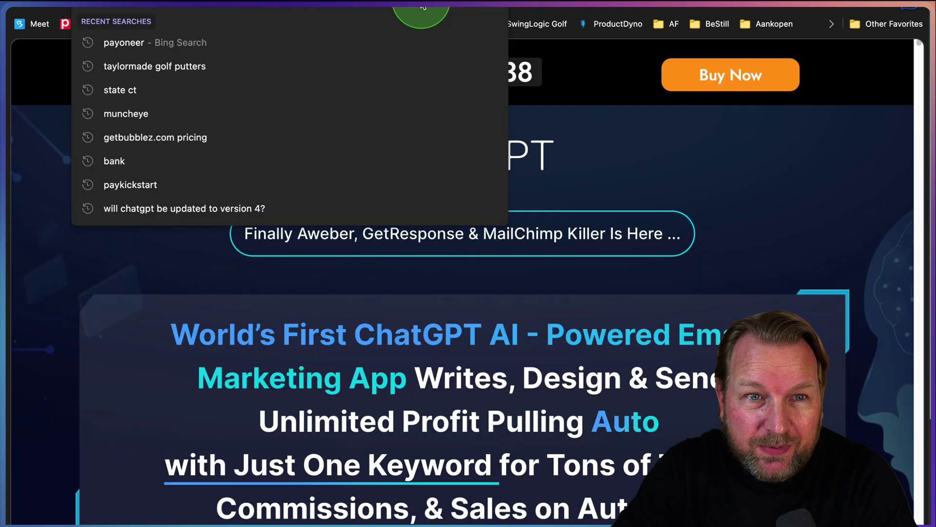
{"action": "left_click", "coordinate": [660, 130]}
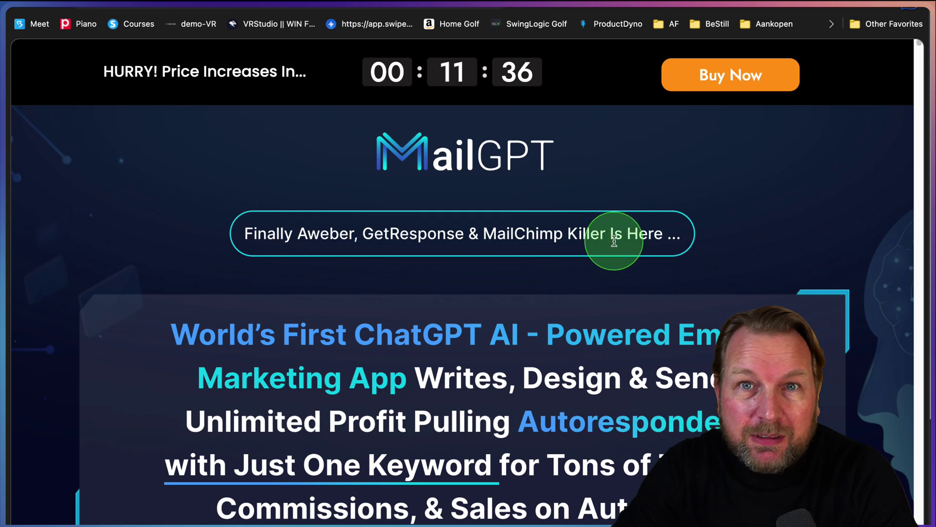
{"action": "scroll", "coordinate": [613, 240], "scroll_direction": "down", "scroll_amount": 3}
{"action": "scroll", "coordinate": [613, 241], "scroll_direction": "up", "scroll_amount": 3}
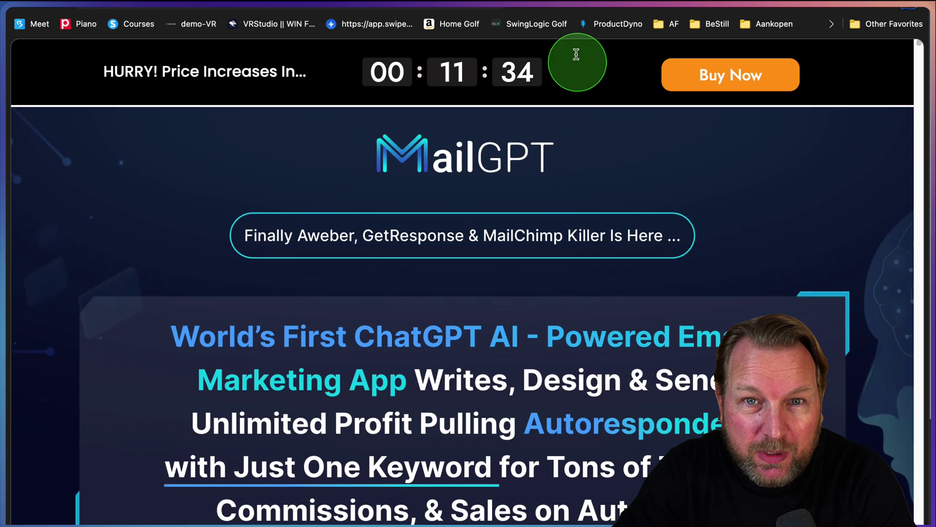
{"action": "scroll", "coordinate": [596, 278], "scroll_direction": "down", "scroll_amount": 15}
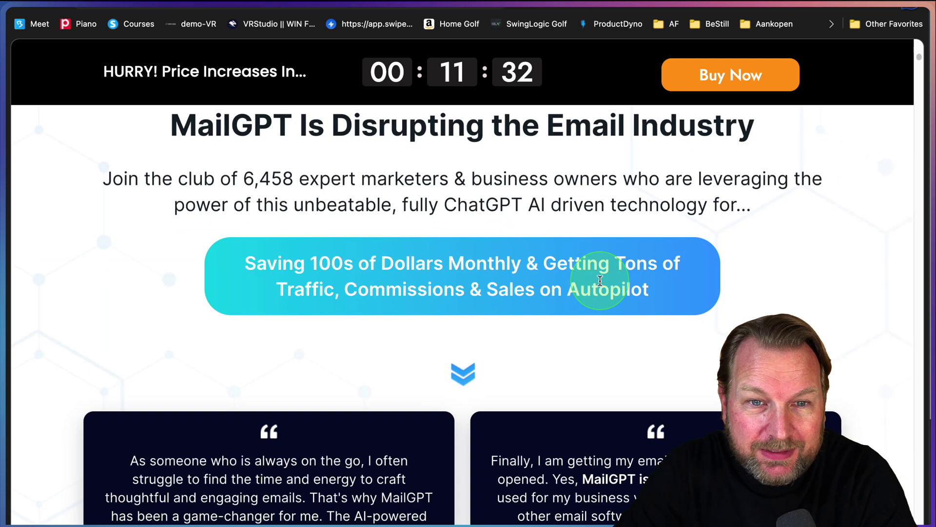
{"action": "scroll", "coordinate": [599, 280], "scroll_direction": "up", "scroll_amount": 15}
{"action": "key", "text": "ctrl+Tab"}
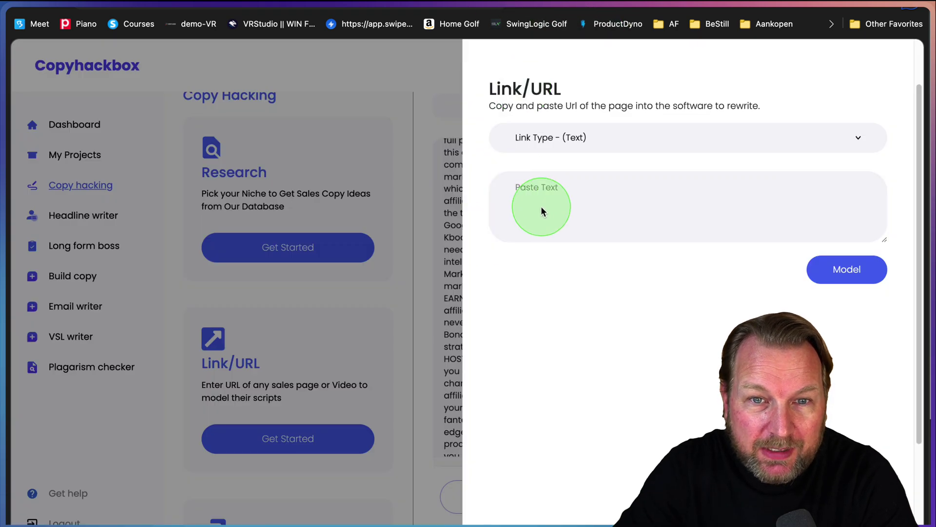
{"action": "type", "text": "https://www.mailgpt.live/special/"}
{"action": "left_click", "coordinate": [836, 269]}
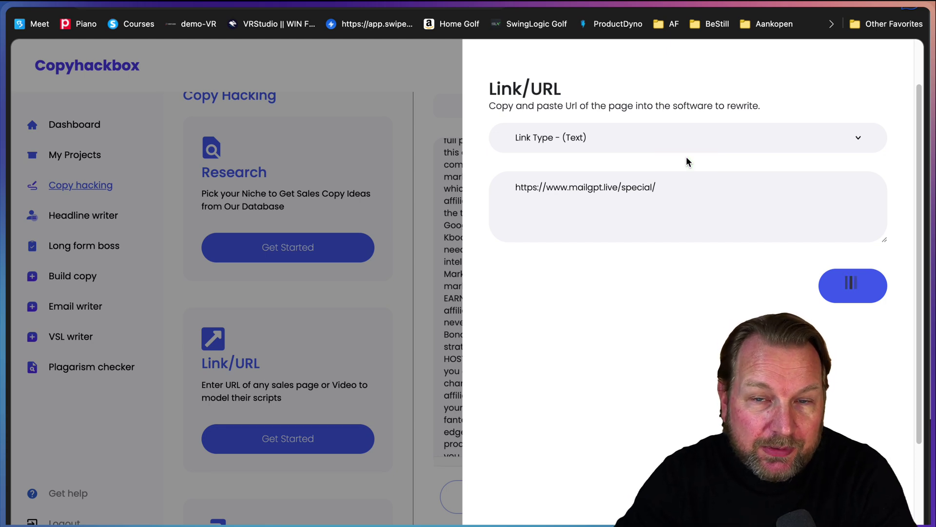
{"action": "left_click", "coordinate": [641, 36]}
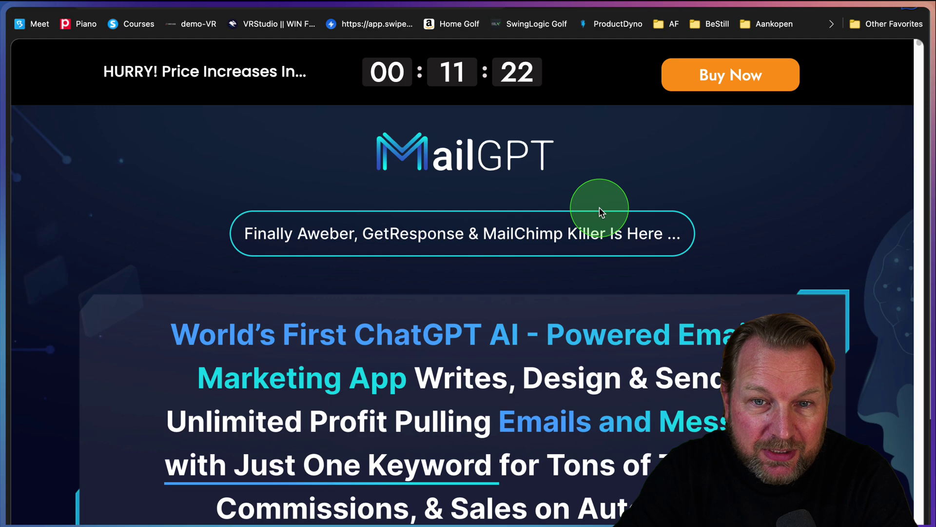
{"action": "scroll", "coordinate": [601, 210], "scroll_direction": "down", "scroll_amount": 15}
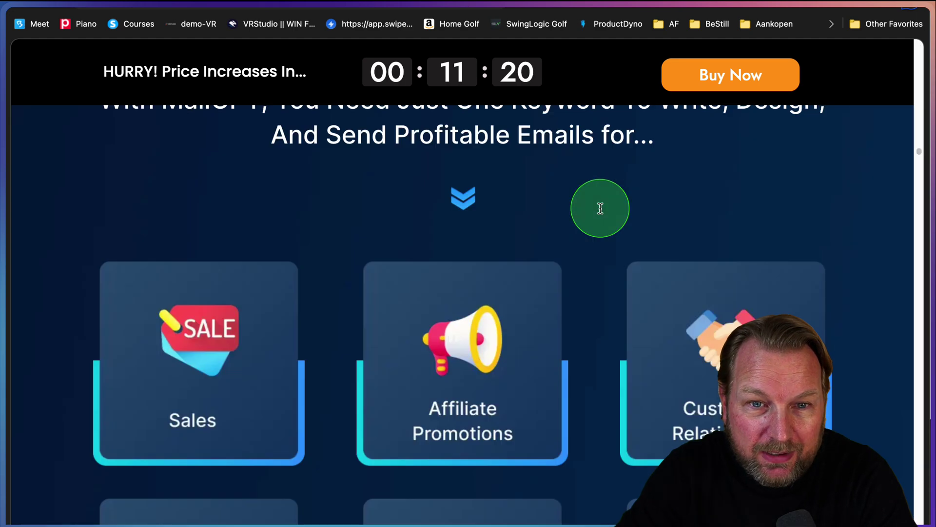
{"action": "scroll", "coordinate": [600, 209], "scroll_direction": "down", "scroll_amount": 5}
{"action": "left_click", "coordinate": [571, 18]}
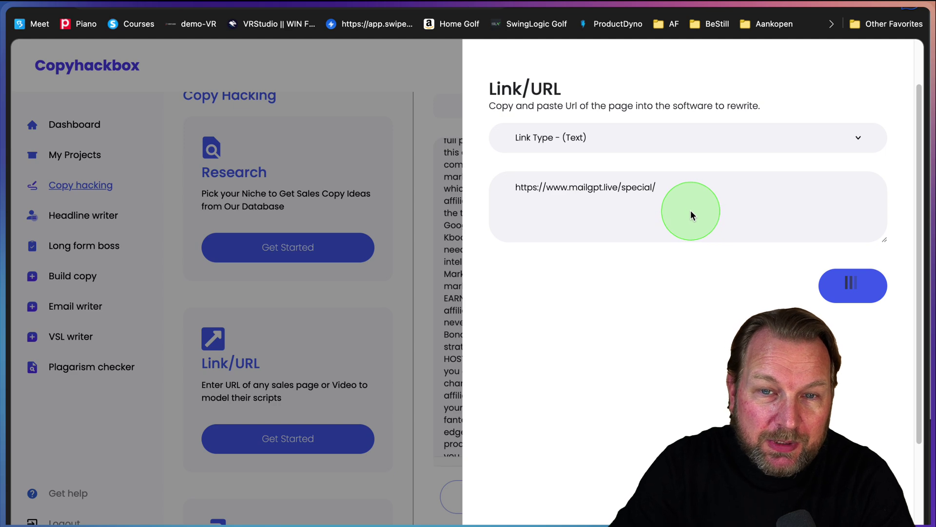
{"action": "scroll", "coordinate": [690, 215], "scroll_direction": "up", "scroll_amount": 2}
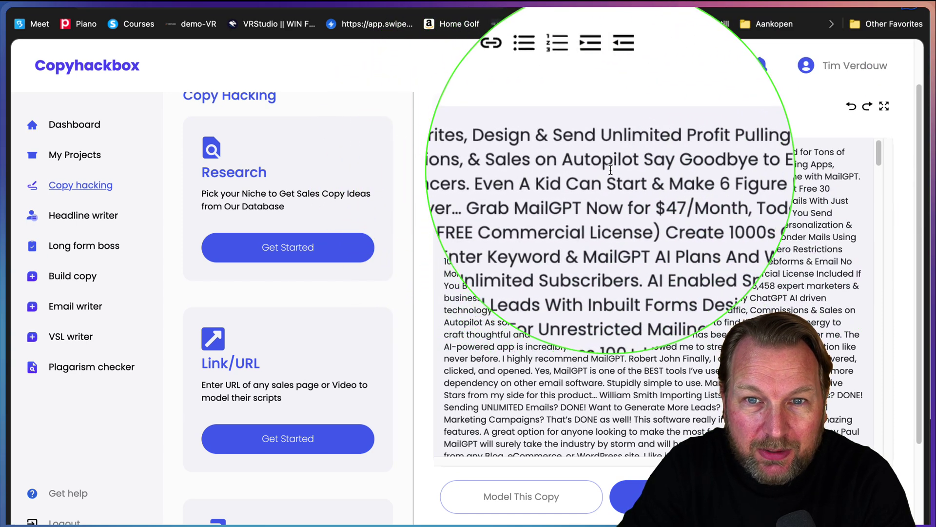
Step: Start new paragraphs at “No Monthly Fee Ever…” and “One Keyword Just Enter…”
{"action": "key", "text": "Escape"}
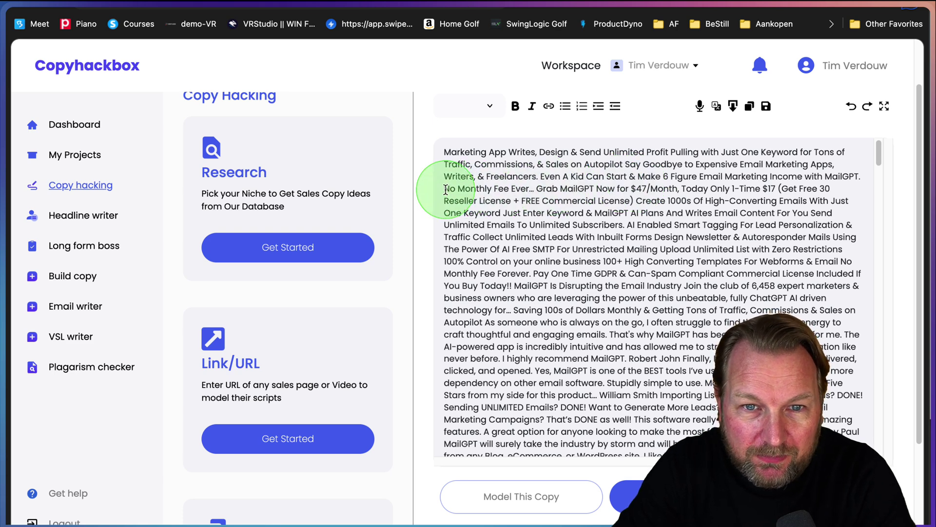
{"action": "left_click", "coordinate": [445, 189]}
{"action": "key", "text": "Return"}
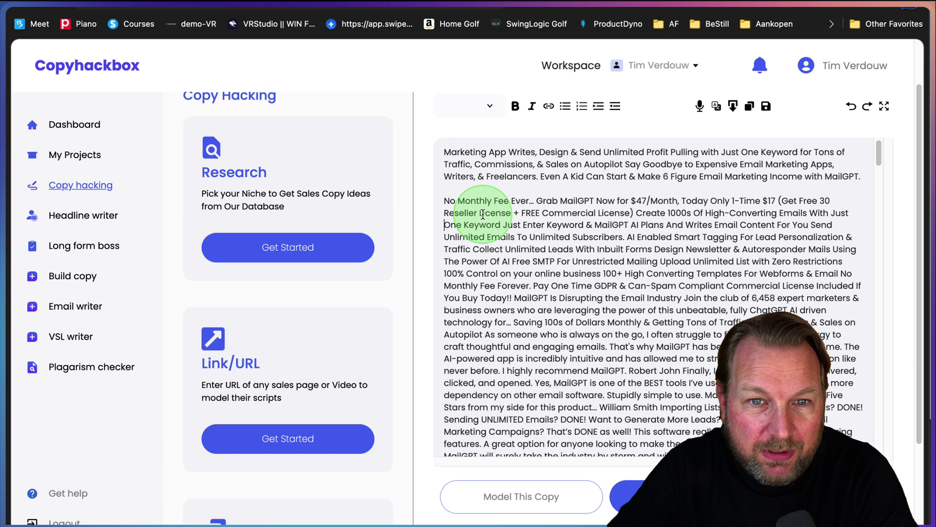
{"action": "key", "text": "Return"}
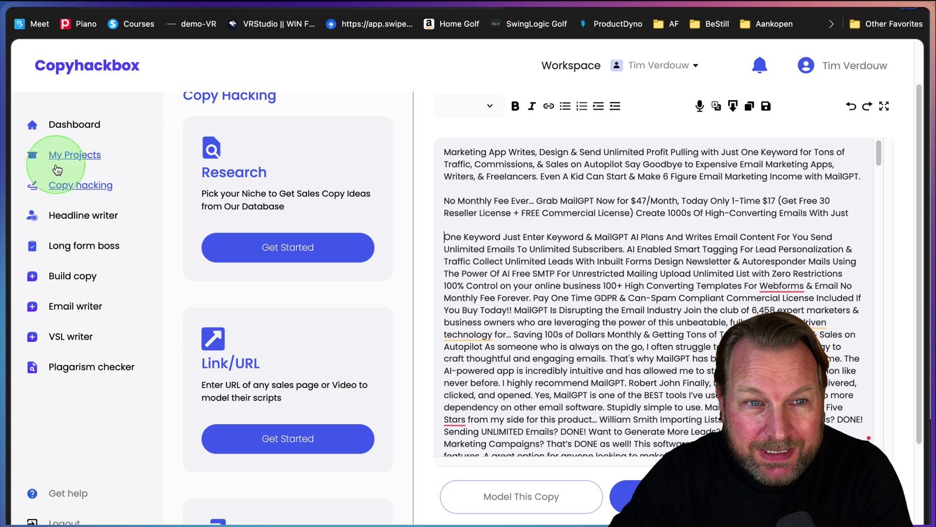
Step: Generate headlines from the pasted Quickfunnel description using the Software formula
{"action": "left_click", "coordinate": [71, 220]}
{"action": "left_click", "coordinate": [292, 218]}
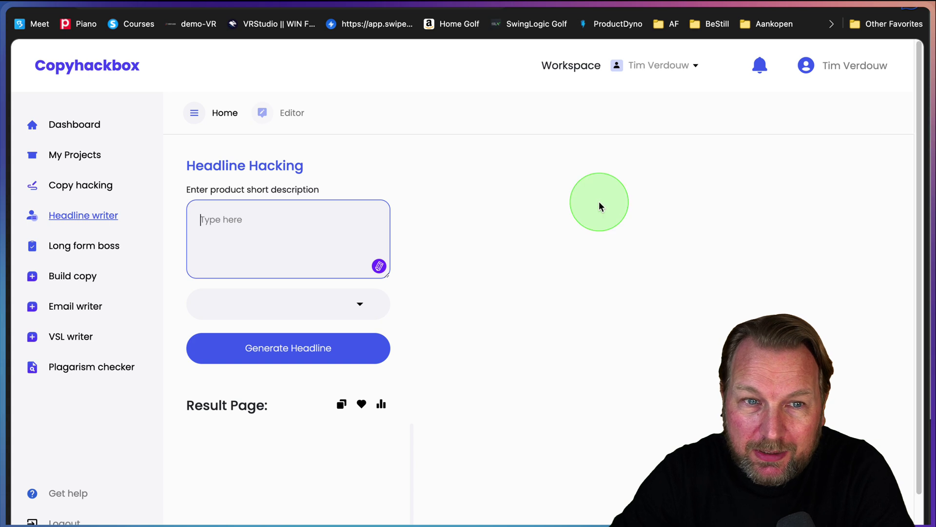
{"action": "type", "text": "Quickfunnel is an alternative for Clickfunnels for only a one-time price"}
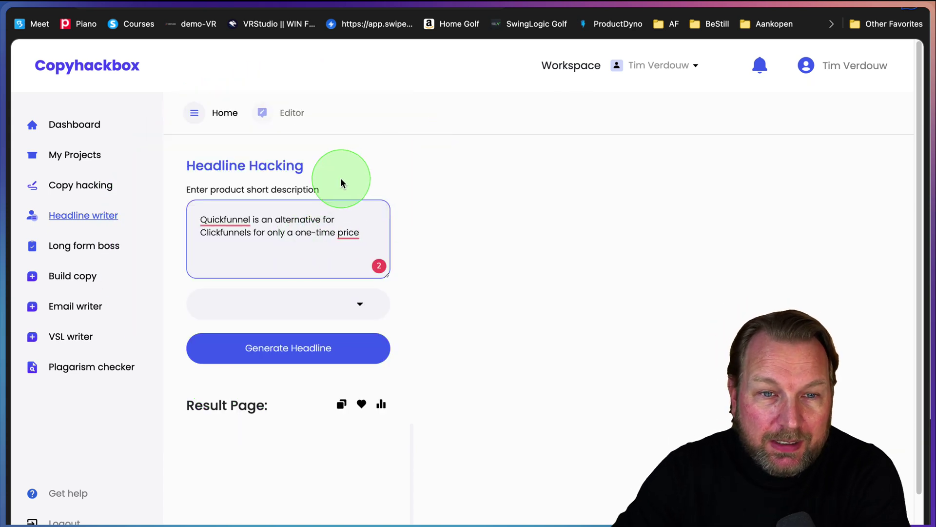
{"action": "left_click", "coordinate": [318, 306]}
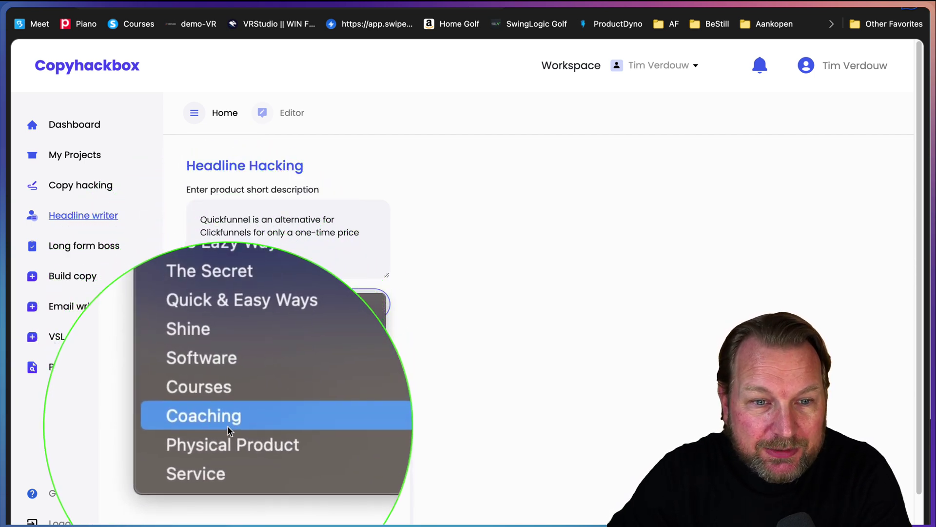
{"action": "left_click", "coordinate": [241, 392]}
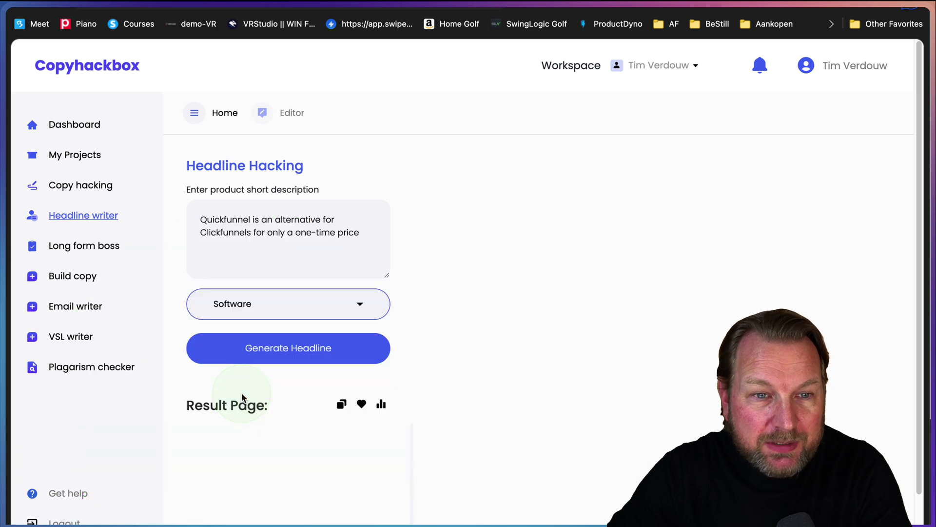
{"action": "left_click", "coordinate": [301, 350]}
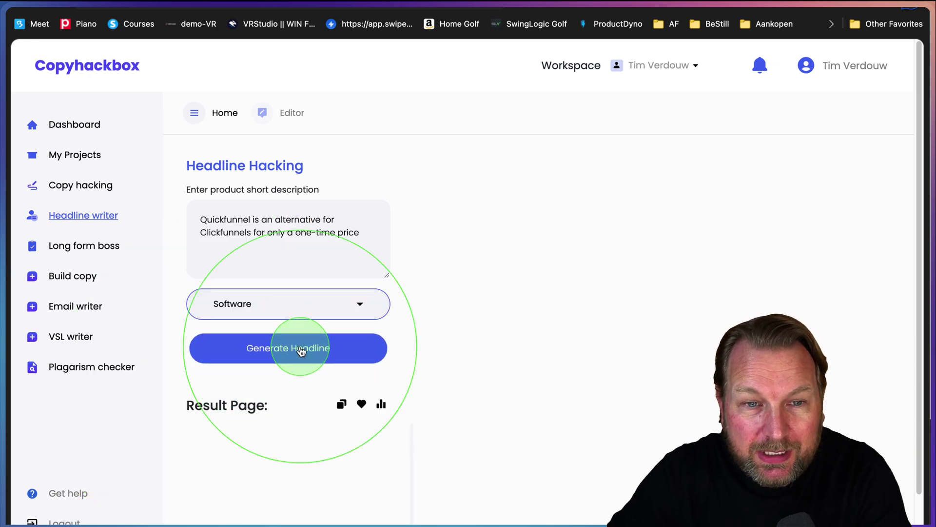
Step: Review the generated Quickfunnel headlines, then switch to the empty Long Form generator
{"action": "scroll", "coordinate": [485, 376], "scroll_direction": "down", "scroll_amount": 2}
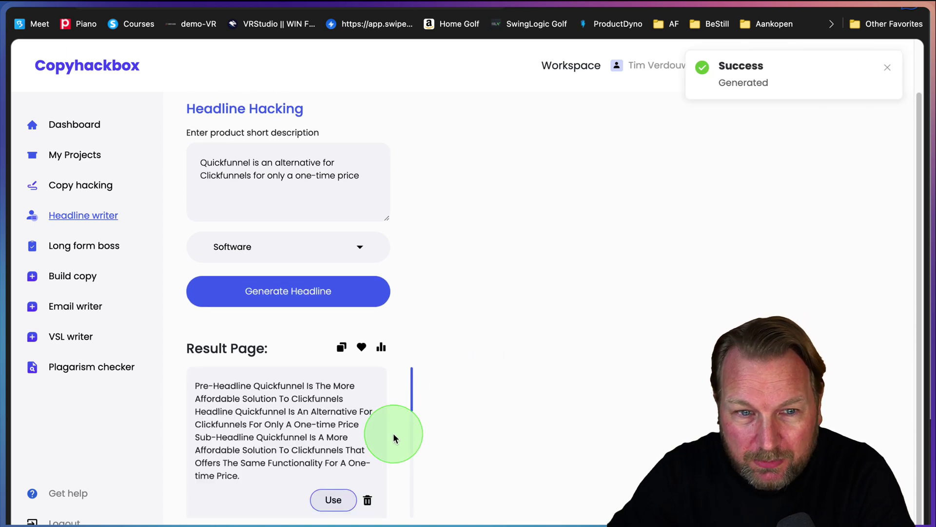
{"action": "scroll", "coordinate": [395, 431], "scroll_direction": "down", "scroll_amount": 1}
{"action": "scroll", "coordinate": [341, 425], "scroll_direction": "up", "scroll_amount": 1}
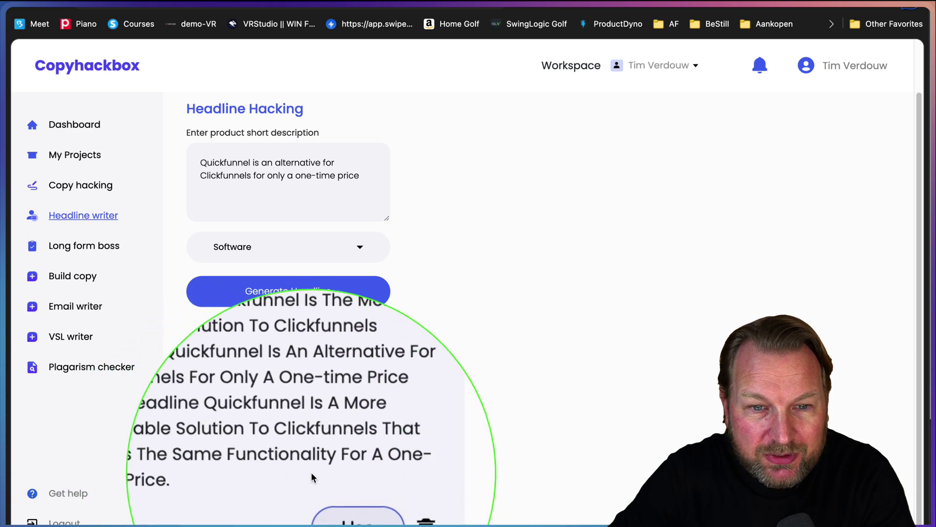
{"action": "left_click", "coordinate": [291, 433]}
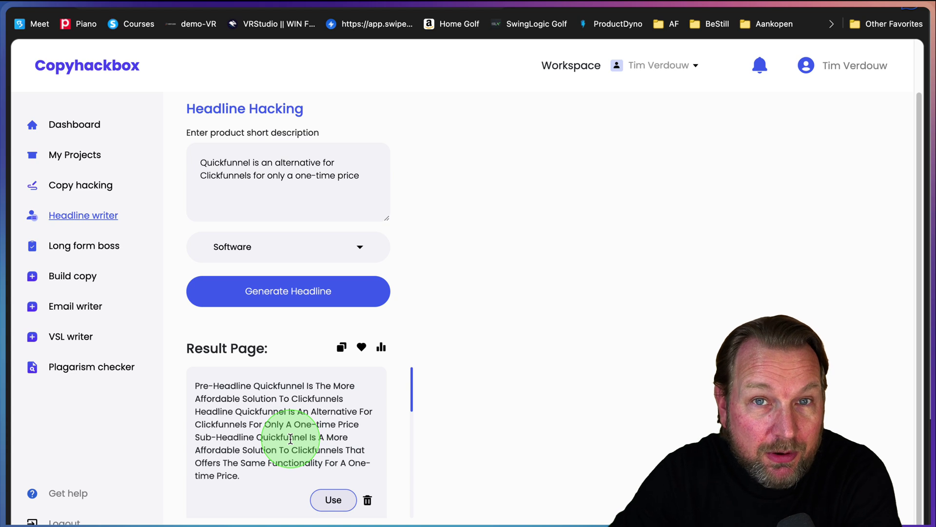
{"action": "scroll", "coordinate": [291, 437], "scroll_direction": "up", "scroll_amount": 2}
{"action": "scroll", "coordinate": [291, 437], "scroll_direction": "down", "scroll_amount": 3}
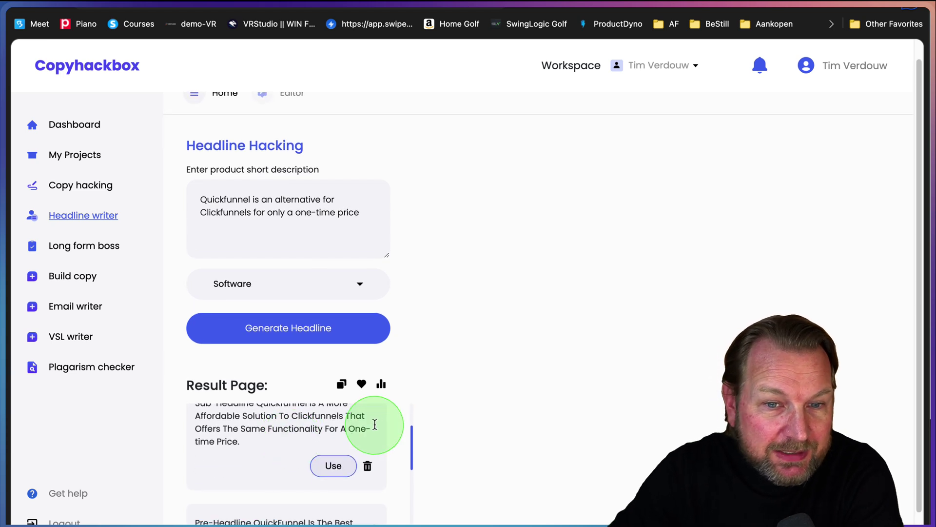
{"action": "scroll", "coordinate": [390, 416], "scroll_direction": "down", "scroll_amount": 1}
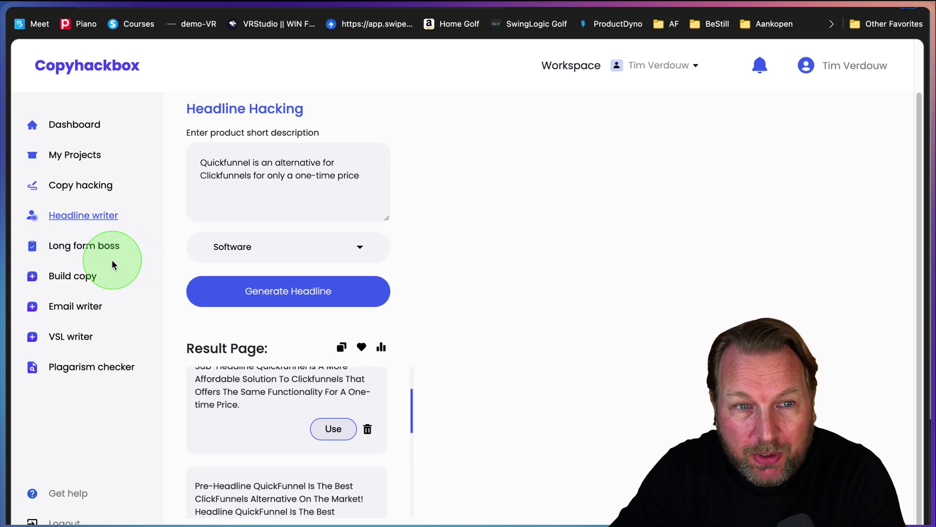
Step: In Long Form, paste 'Quickfunnel is an alternative for Clickfunnels for only a one-time price' as the description
{"action": "left_click", "coordinate": [77, 251]}
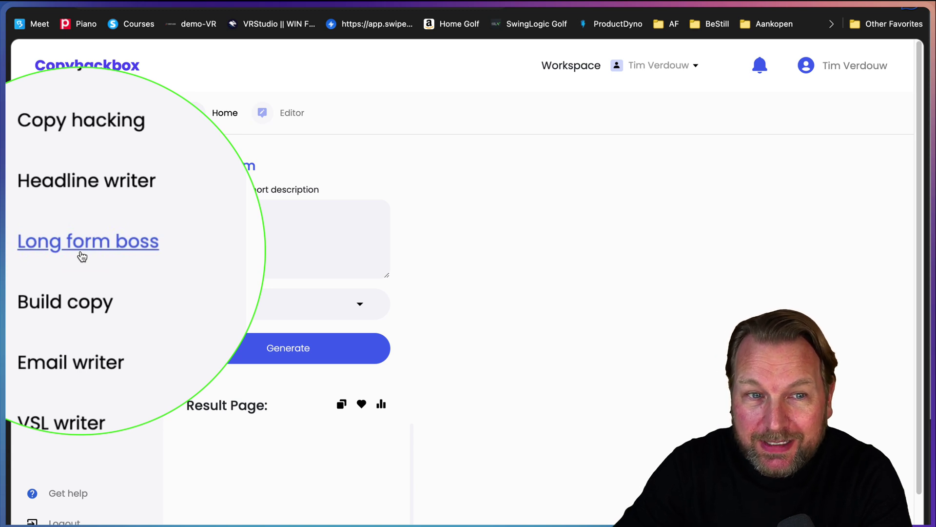
{"action": "left_click", "coordinate": [262, 229]}
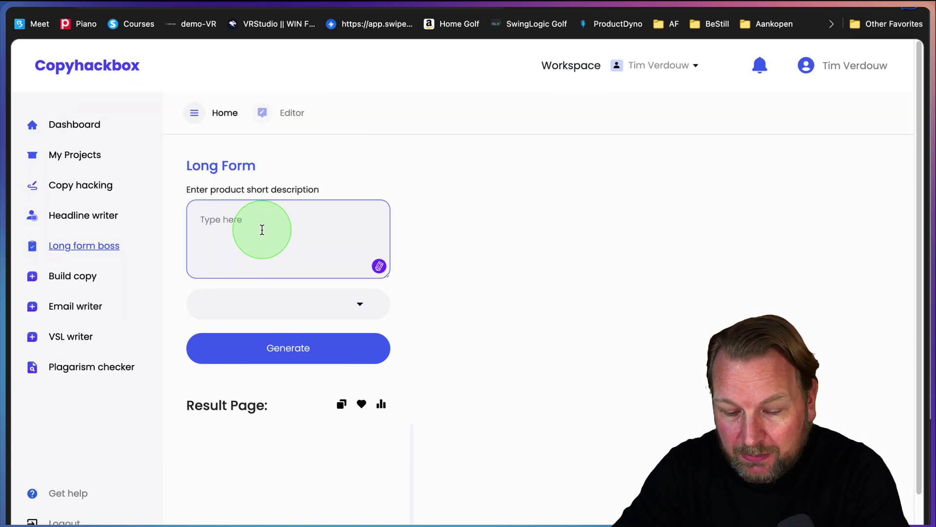
{"action": "type", "text": "Quickfunnel is an alternative for Clickfunnels for only a one-time price"}
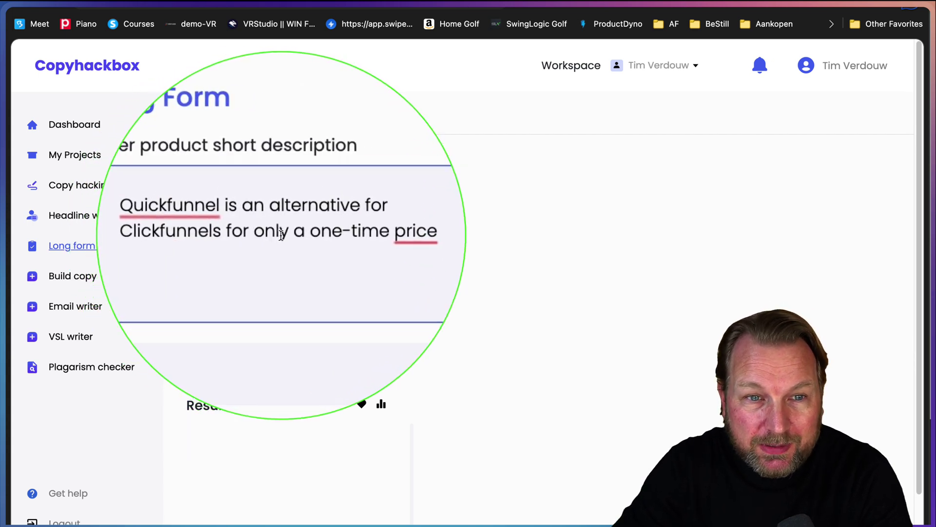
{"action": "left_click", "coordinate": [353, 305]}
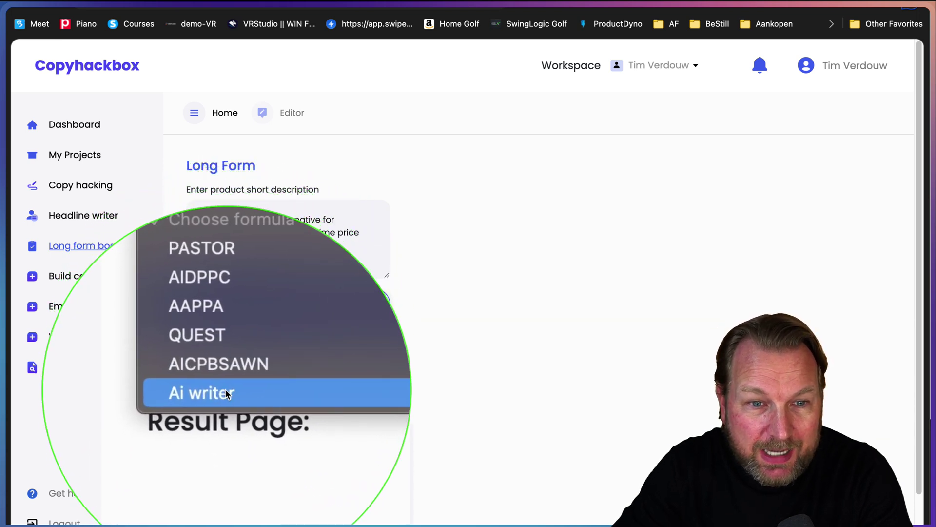
Step: Generate Ai writer long-form Quickfunnel copy and load the first result into the editor
{"action": "left_click", "coordinate": [224, 393]}
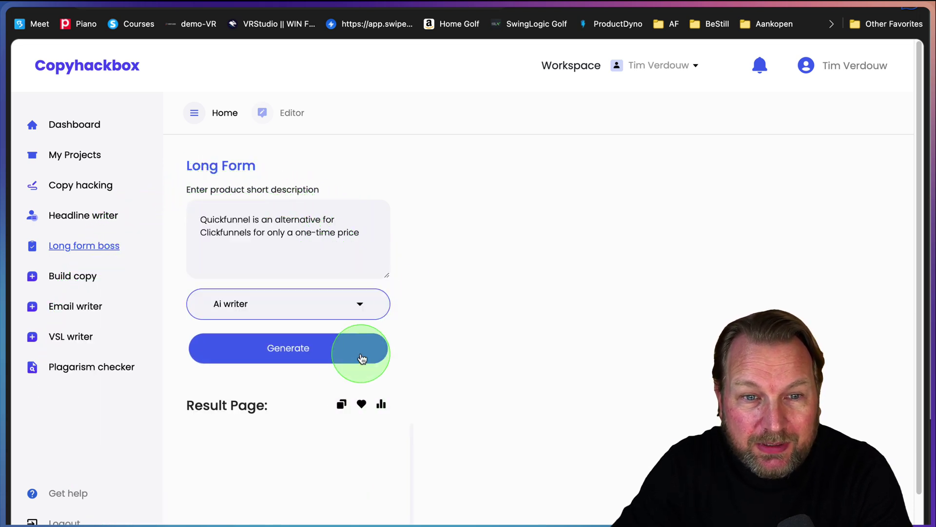
{"action": "left_click", "coordinate": [299, 355]}
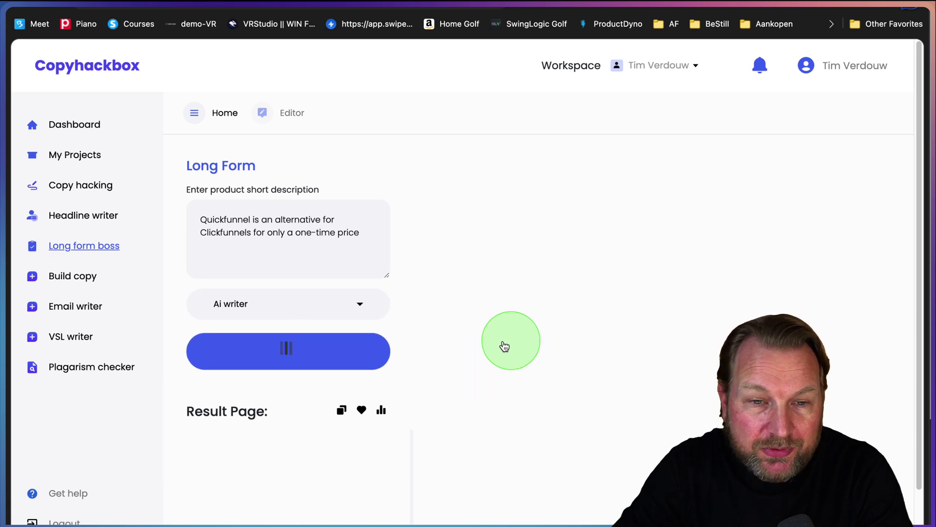
{"action": "scroll", "coordinate": [464, 349], "scroll_direction": "down", "scroll_amount": 3}
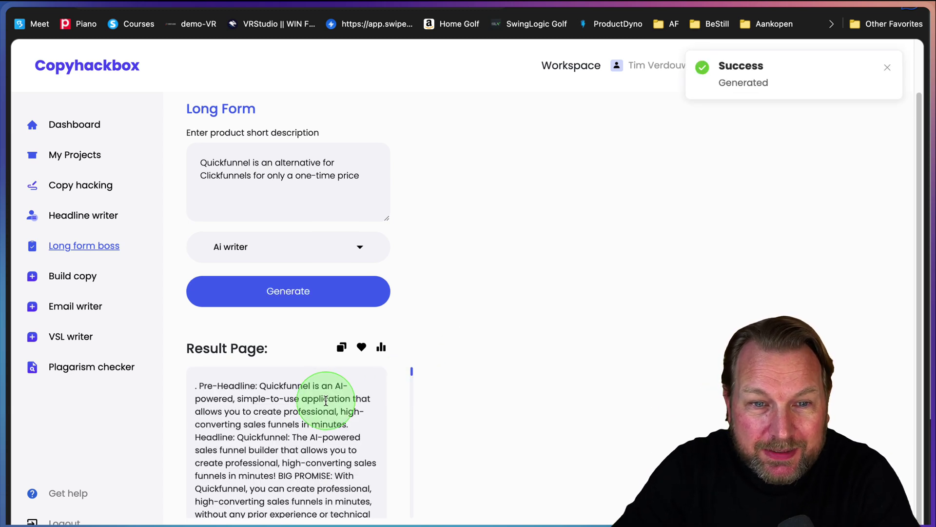
{"action": "scroll", "coordinate": [326, 404], "scroll_direction": "down", "scroll_amount": 3}
{"action": "scroll", "coordinate": [355, 413], "scroll_direction": "down", "scroll_amount": 5}
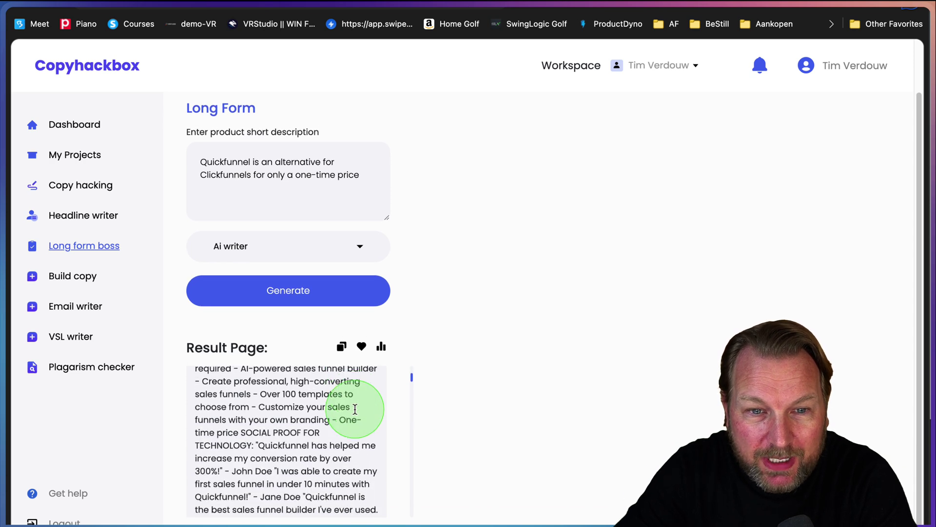
{"action": "scroll", "coordinate": [375, 407], "scroll_direction": "down", "scroll_amount": 6}
{"action": "scroll", "coordinate": [352, 414], "scroll_direction": "up", "scroll_amount": 7}
{"action": "scroll", "coordinate": [352, 413], "scroll_direction": "down", "scroll_amount": 6}
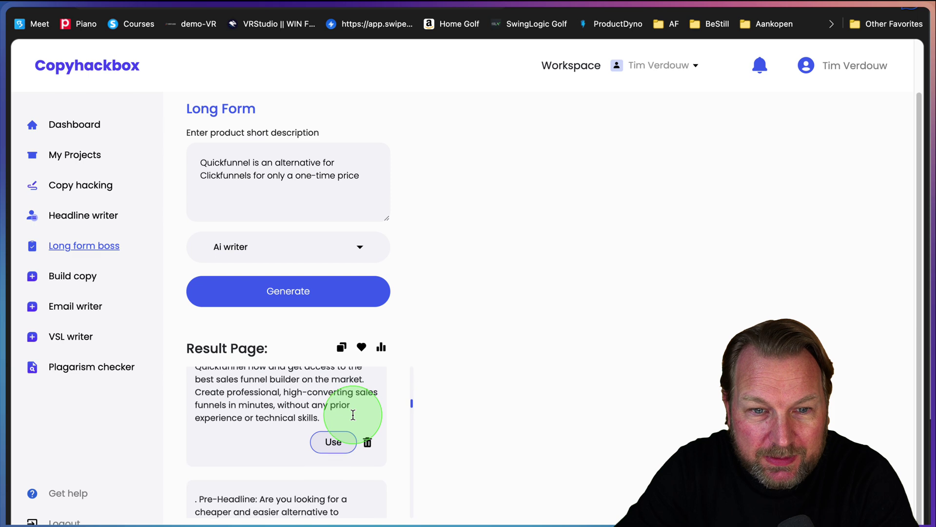
{"action": "left_click", "coordinate": [333, 441]}
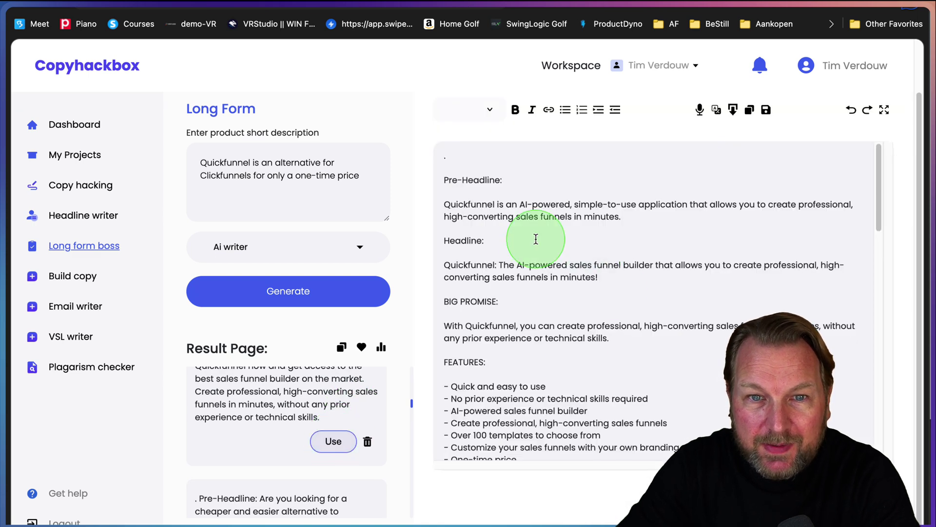
{"action": "scroll", "coordinate": [508, 204], "scroll_direction": "up", "scroll_amount": 5}
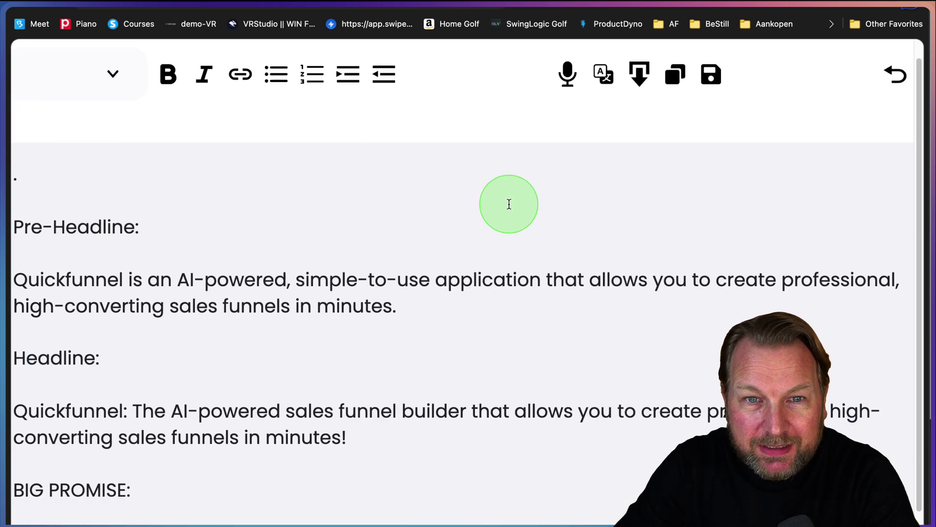
{"action": "scroll", "coordinate": [530, 215], "scroll_direction": "down", "scroll_amount": 3}
{"action": "scroll", "coordinate": [530, 215], "scroll_direction": "left", "scroll_amount": 2}
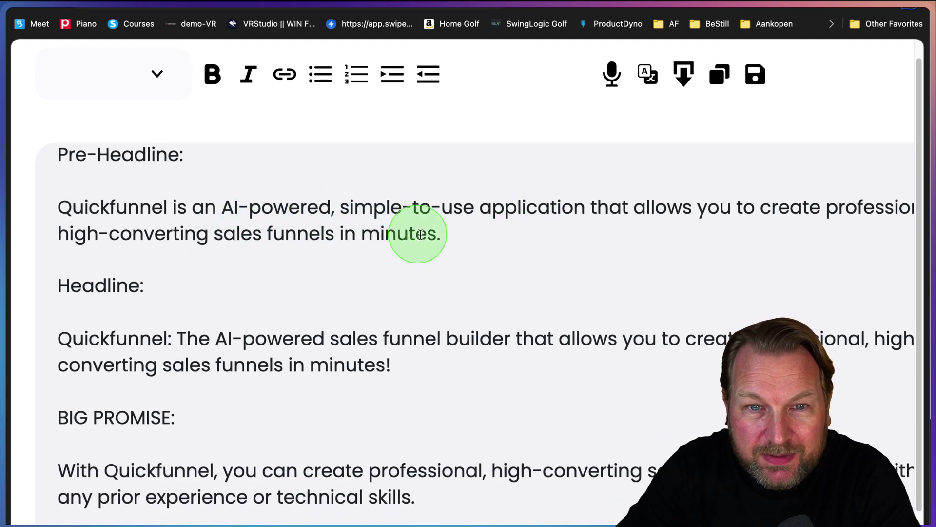
{"action": "scroll", "coordinate": [487, 254], "scroll_direction": "right", "scroll_amount": 1}
{"action": "scroll", "coordinate": [491, 252], "scroll_direction": "down", "scroll_amount": 5}
{"action": "scroll", "coordinate": [489, 254], "scroll_direction": "right", "scroll_amount": 1}
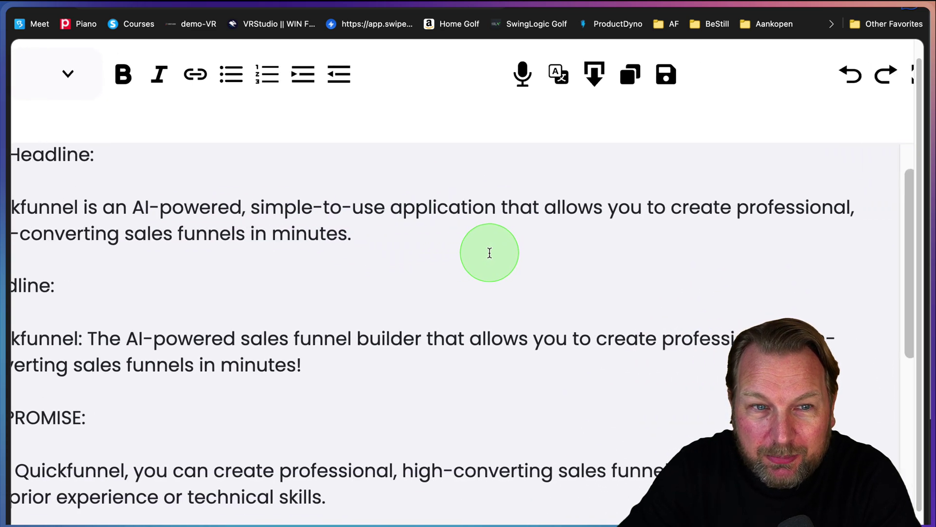
{"action": "scroll", "coordinate": [489, 253], "scroll_direction": "up", "scroll_amount": 5}
{"action": "scroll", "coordinate": [484, 268], "scroll_direction": "down", "scroll_amount": 3}
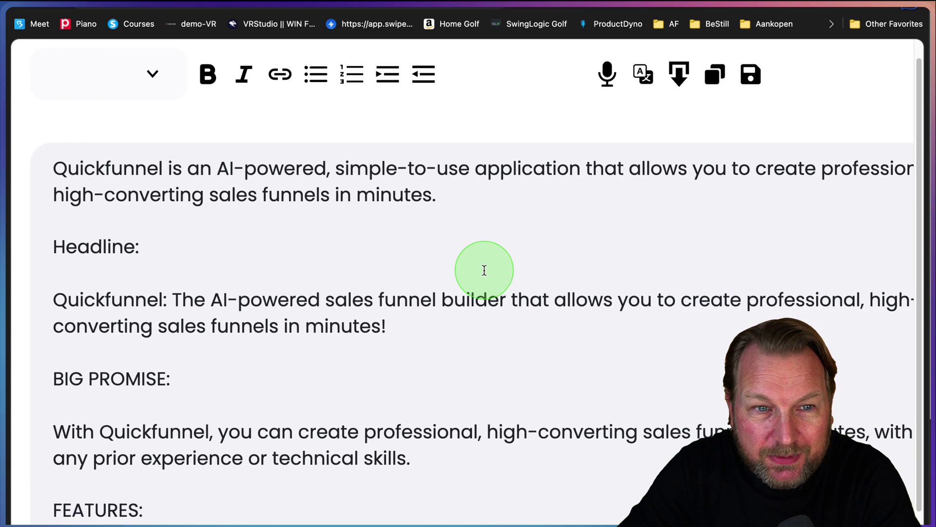
{"action": "scroll", "coordinate": [485, 270], "scroll_direction": "down", "scroll_amount": 1}
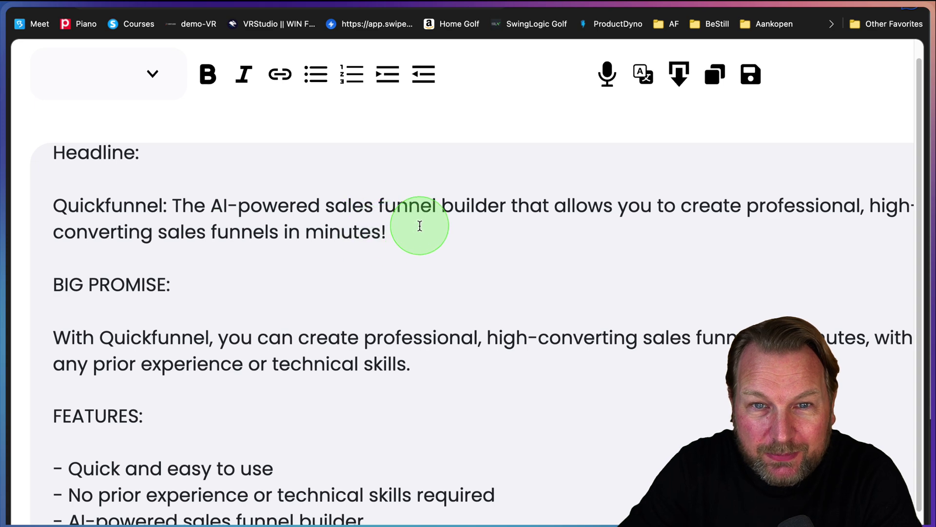
{"action": "scroll", "coordinate": [420, 226], "scroll_direction": "down", "scroll_amount": 1}
{"action": "scroll", "coordinate": [400, 241], "scroll_direction": "right", "scroll_amount": 1}
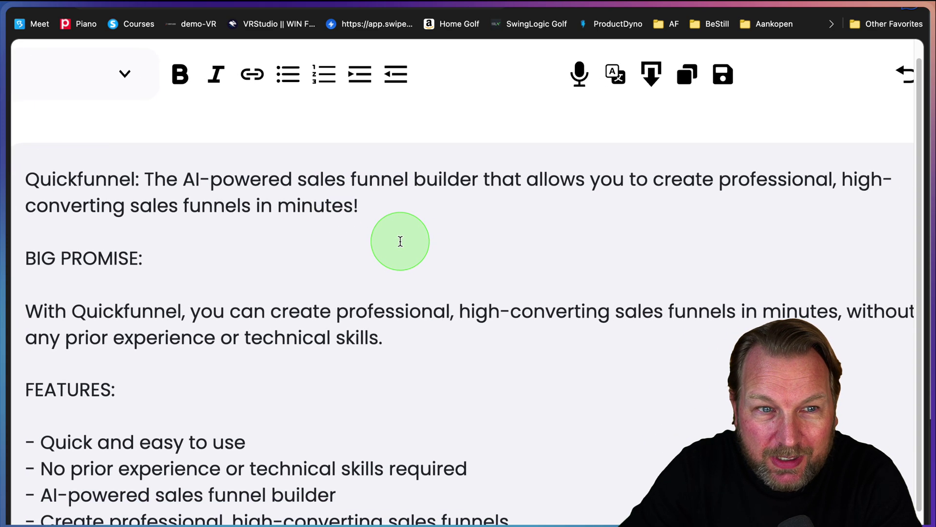
{"action": "scroll", "coordinate": [399, 253], "scroll_direction": "down", "scroll_amount": 2}
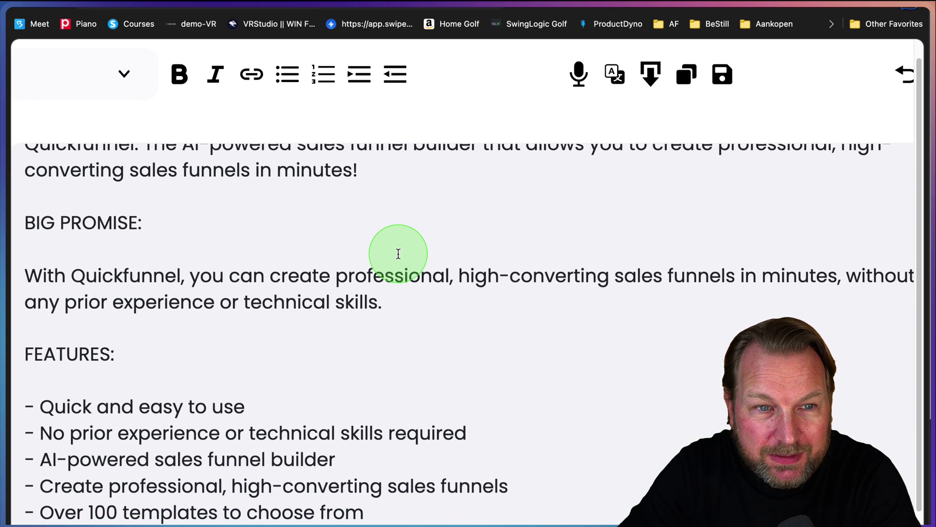
{"action": "scroll", "coordinate": [103, 240], "scroll_direction": "down", "scroll_amount": 3}
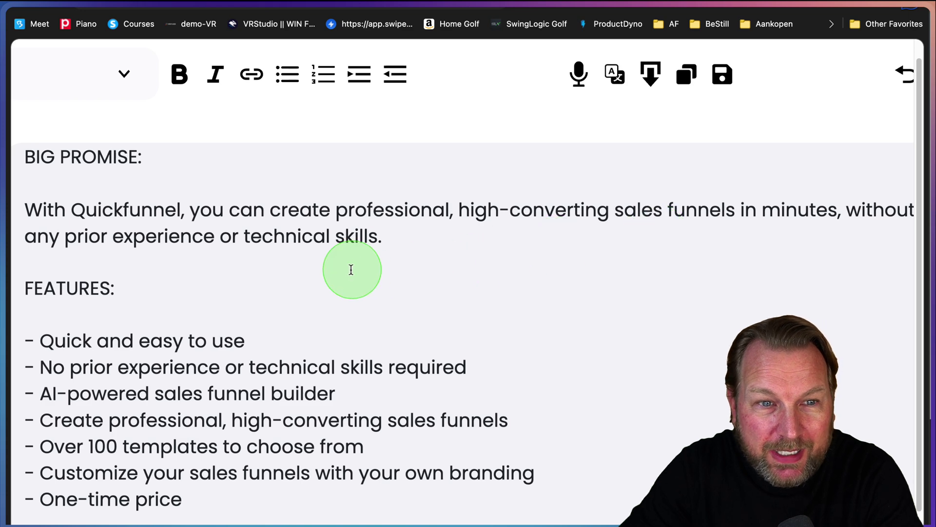
{"action": "scroll", "coordinate": [344, 270], "scroll_direction": "down", "scroll_amount": 2}
{"action": "scroll", "coordinate": [344, 270], "scroll_direction": "down", "scroll_amount": 2}
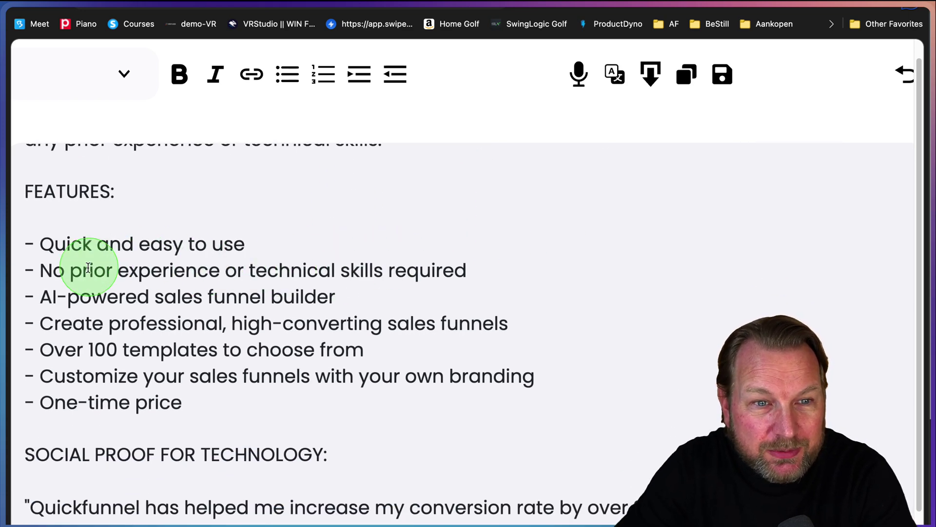
{"action": "scroll", "coordinate": [81, 275], "scroll_direction": "down", "scroll_amount": 2}
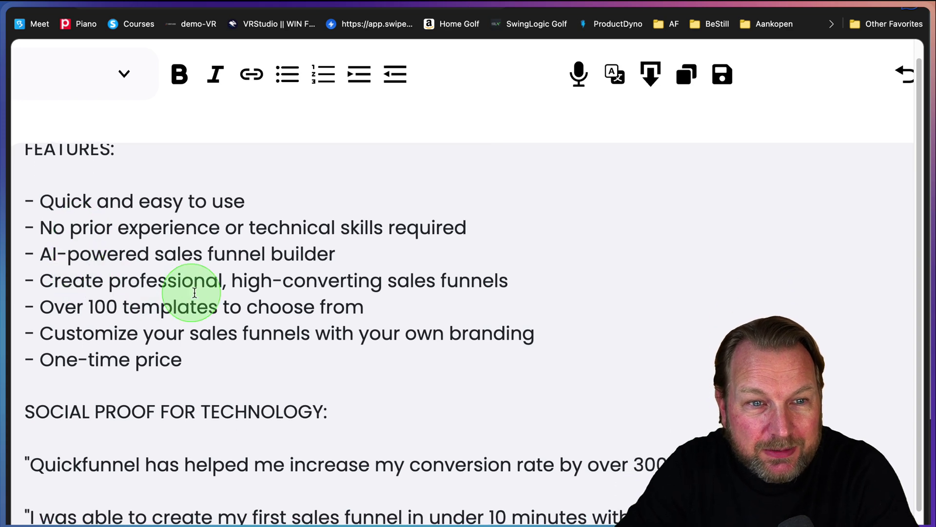
{"action": "scroll", "coordinate": [485, 258], "scroll_direction": "down", "scroll_amount": 1}
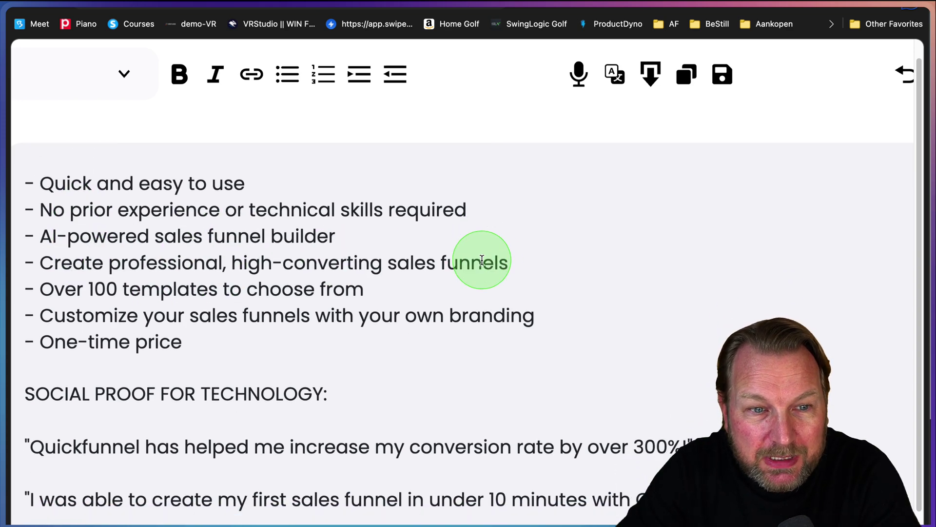
{"action": "scroll", "coordinate": [481, 259], "scroll_direction": "down", "scroll_amount": 5}
{"action": "scroll", "coordinate": [374, 286], "scroll_direction": "down", "scroll_amount": 3}
{"action": "scroll", "coordinate": [374, 286], "scroll_direction": "down", "scroll_amount": 2}
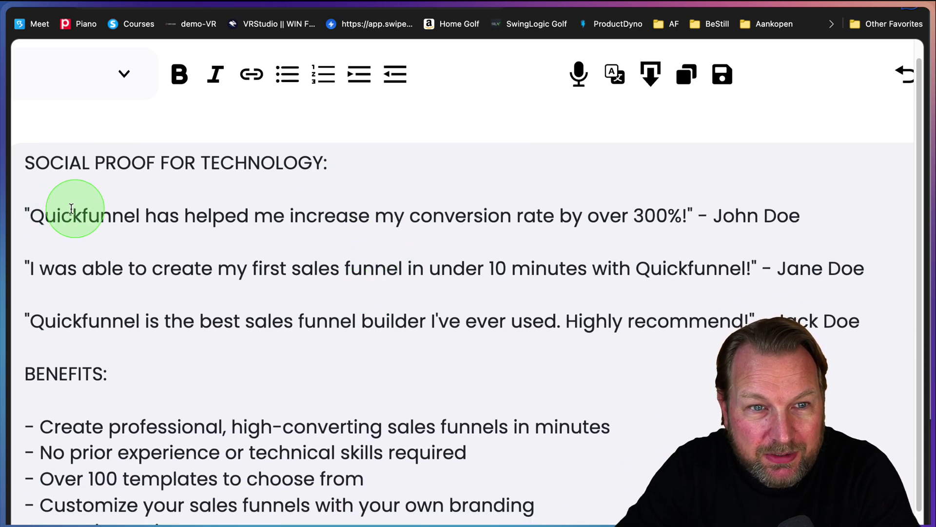
{"action": "scroll", "coordinate": [98, 220], "scroll_direction": "down", "scroll_amount": 1}
{"action": "scroll", "coordinate": [128, 257], "scroll_direction": "down", "scroll_amount": 1}
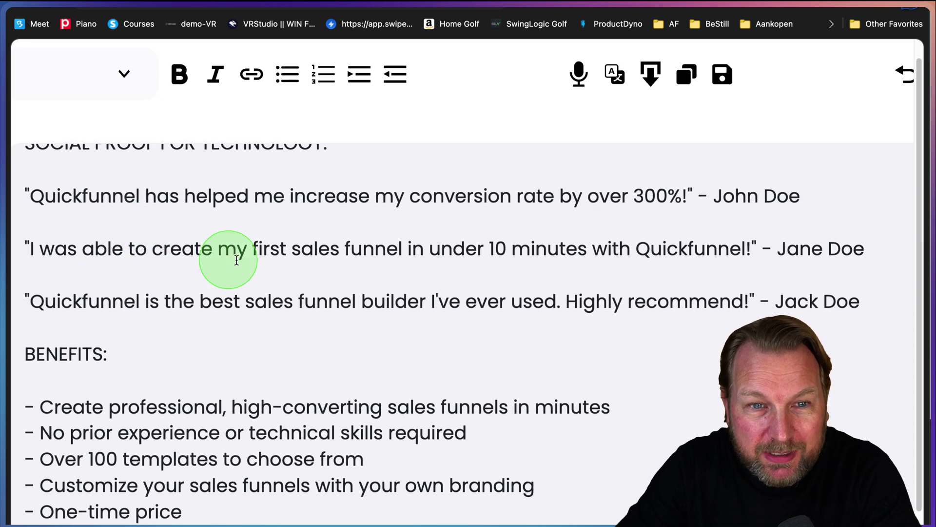
{"action": "scroll", "coordinate": [426, 252], "scroll_direction": "down", "scroll_amount": 5}
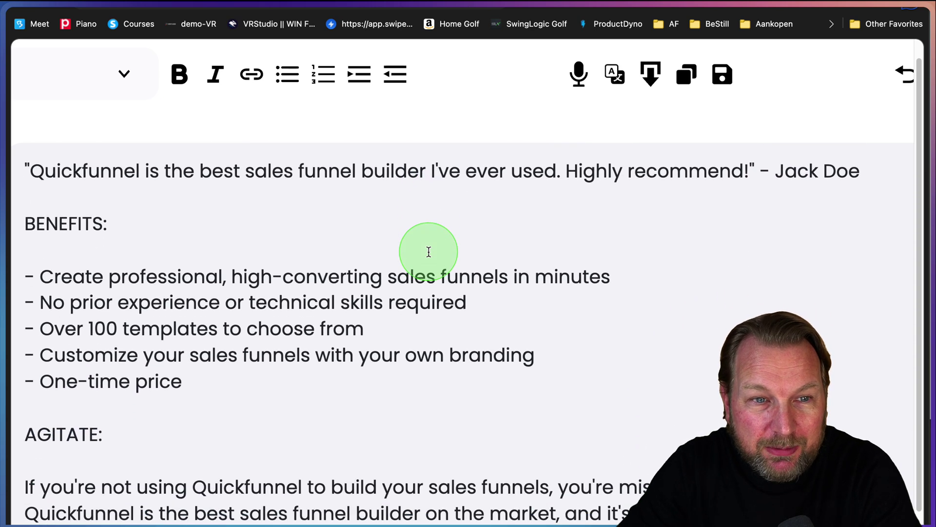
{"action": "scroll", "coordinate": [428, 251], "scroll_direction": "down", "scroll_amount": 1}
{"action": "scroll", "coordinate": [91, 234], "scroll_direction": "down", "scroll_amount": 7}
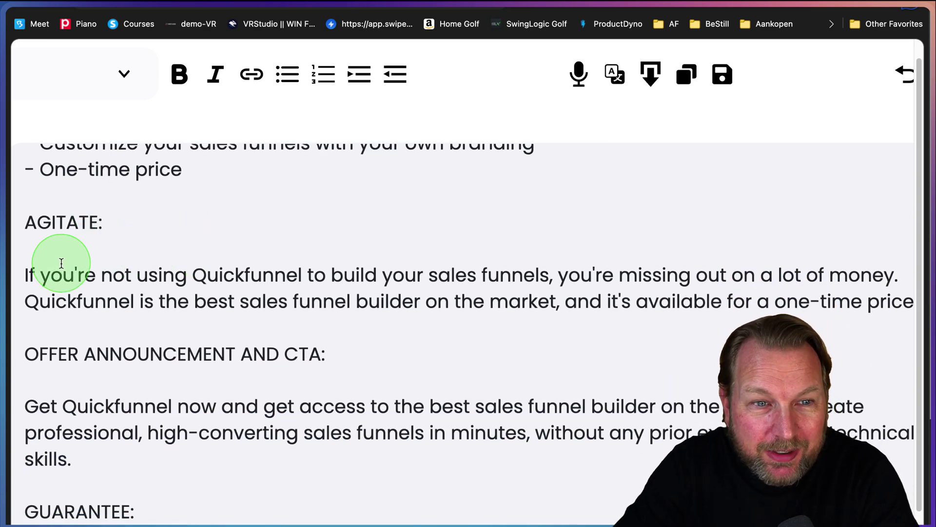
{"action": "scroll", "coordinate": [469, 259], "scroll_direction": "right", "scroll_amount": 2}
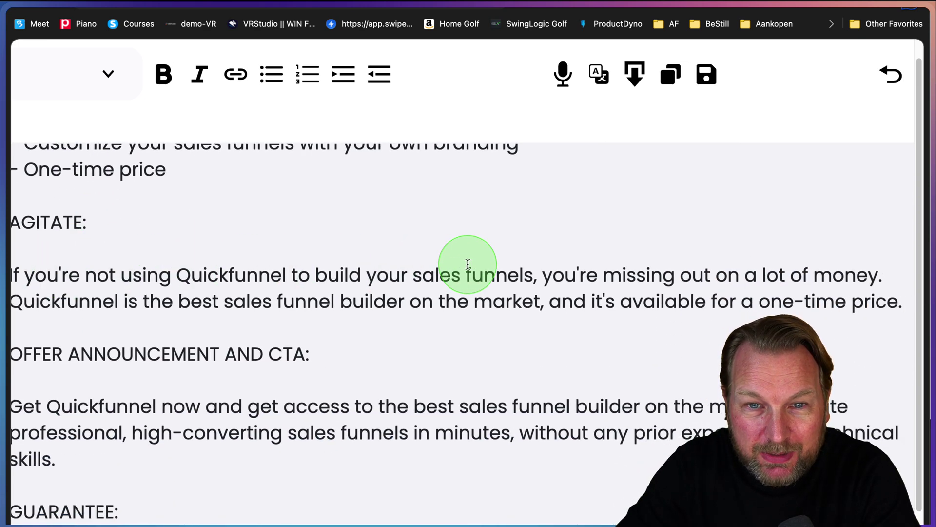
{"action": "scroll", "coordinate": [460, 268], "scroll_direction": "down", "scroll_amount": 4}
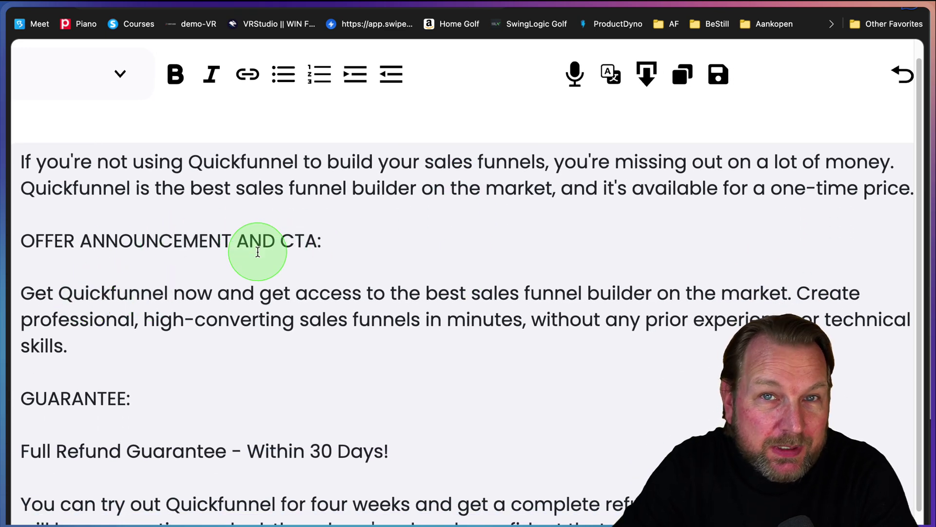
{"action": "scroll", "coordinate": [110, 286], "scroll_direction": "down", "scroll_amount": 3}
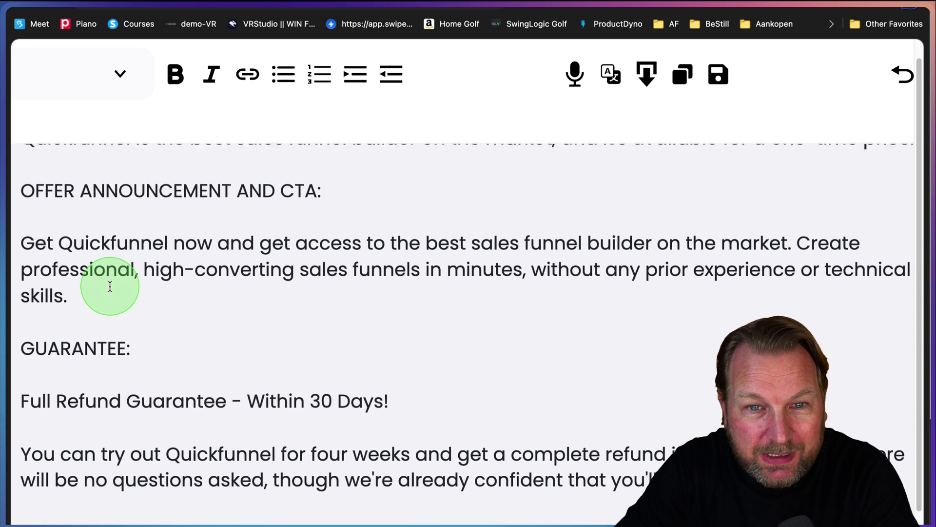
{"action": "scroll", "coordinate": [110, 286], "scroll_direction": "down", "scroll_amount": 5}
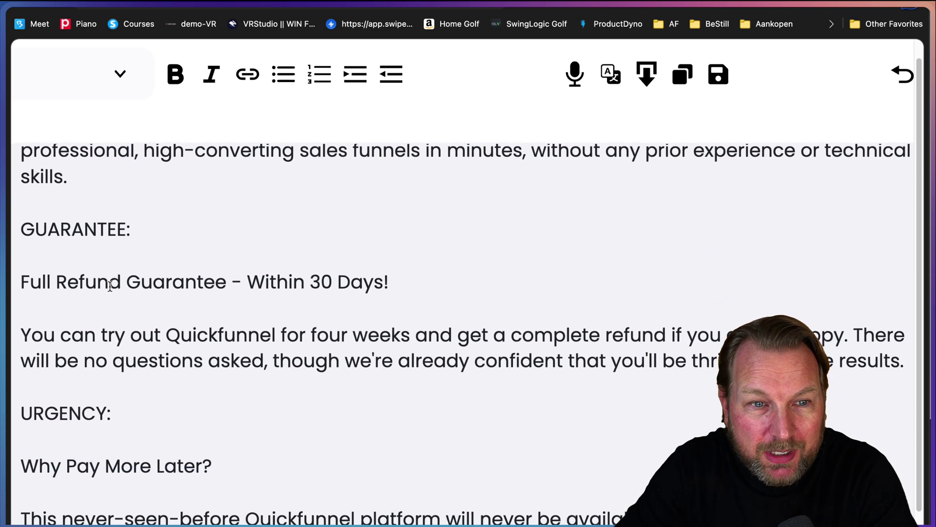
{"action": "scroll", "coordinate": [145, 284], "scroll_direction": "down", "scroll_amount": 8}
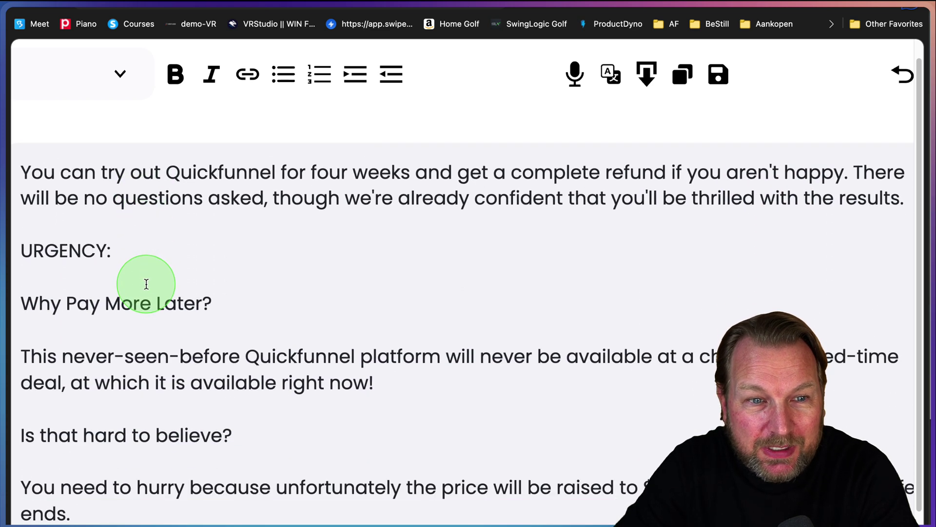
{"action": "scroll", "coordinate": [146, 284], "scroll_direction": "down", "scroll_amount": 12}
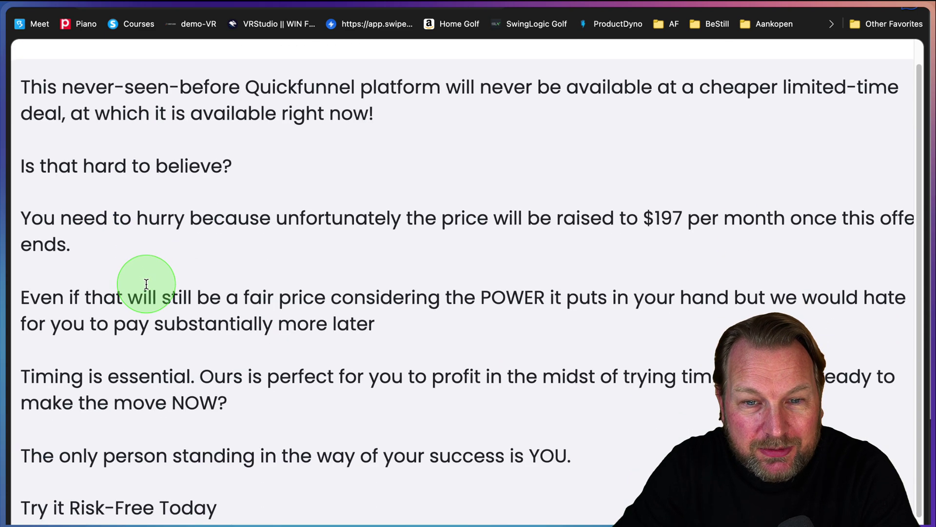
{"action": "scroll", "coordinate": [146, 283], "scroll_direction": "down", "scroll_amount": 2}
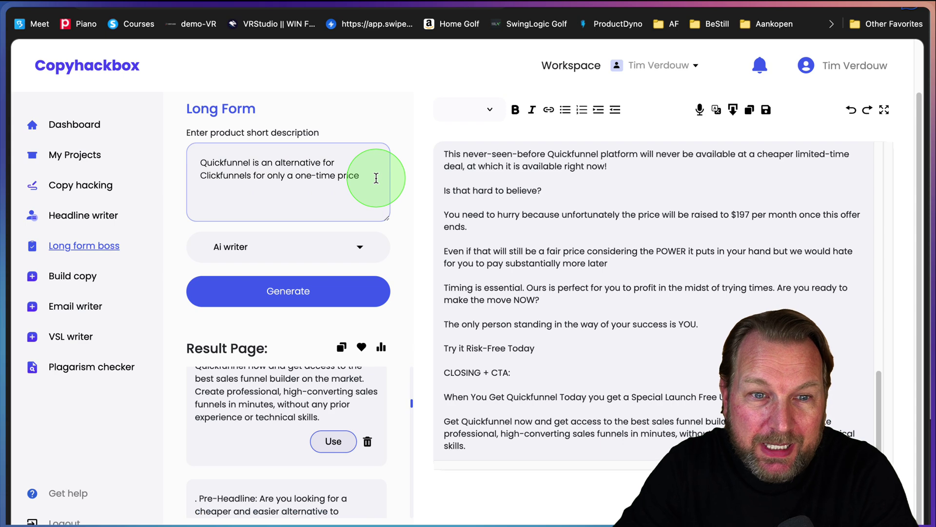
{"action": "scroll", "coordinate": [334, 428], "scroll_direction": "down", "scroll_amount": 3}
{"action": "scroll", "coordinate": [334, 428], "scroll_direction": "down", "scroll_amount": 5}
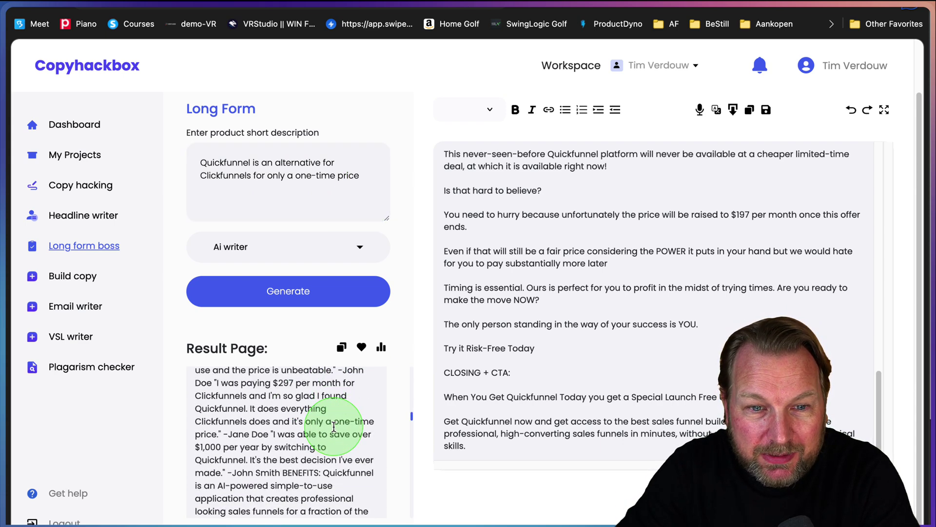
{"action": "scroll", "coordinate": [333, 428], "scroll_direction": "down", "scroll_amount": 10}
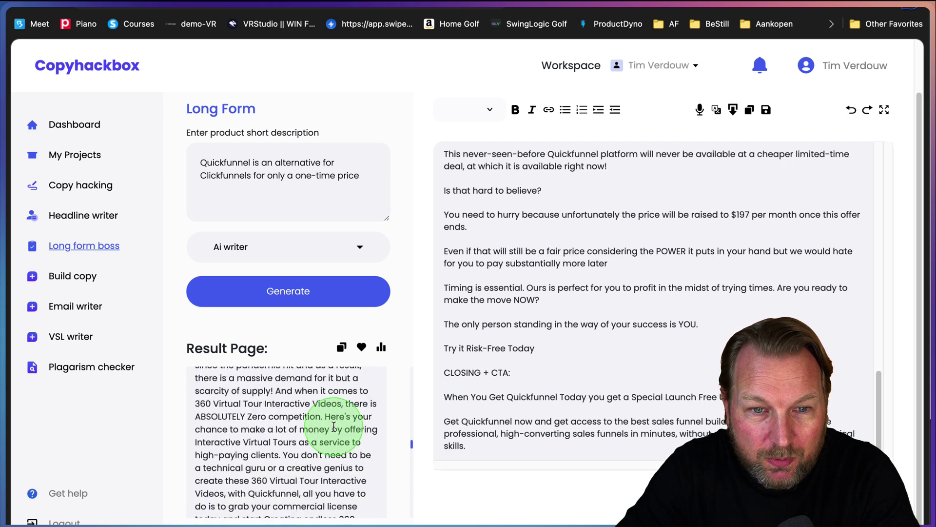
{"action": "scroll", "coordinate": [334, 429], "scroll_direction": "down", "scroll_amount": 3}
Step: Load another result's Pre-Headline, Headline, BIG PROMISE and Features copy, then save it
{"action": "scroll", "coordinate": [334, 390], "scroll_direction": "up", "scroll_amount": 2}
{"action": "left_click", "coordinate": [335, 361]}
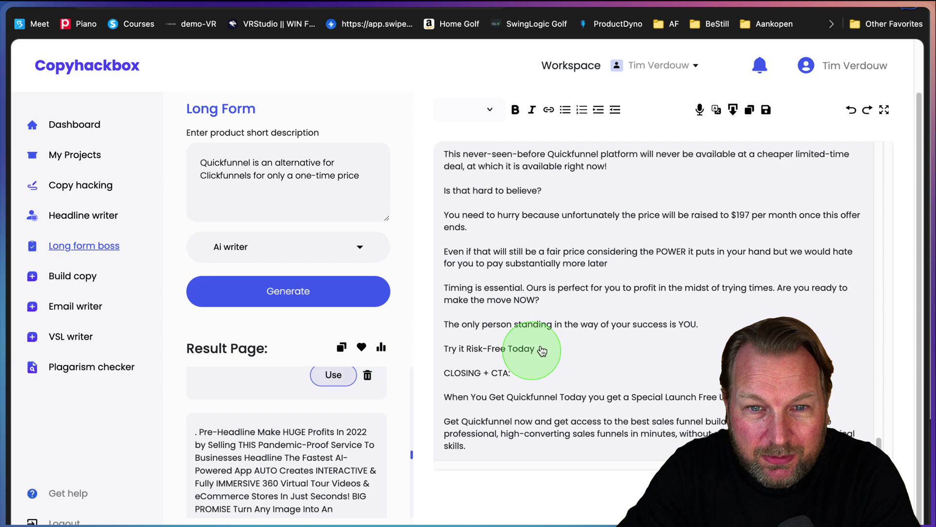
{"action": "scroll", "coordinate": [564, 334], "scroll_direction": "up", "scroll_amount": 10}
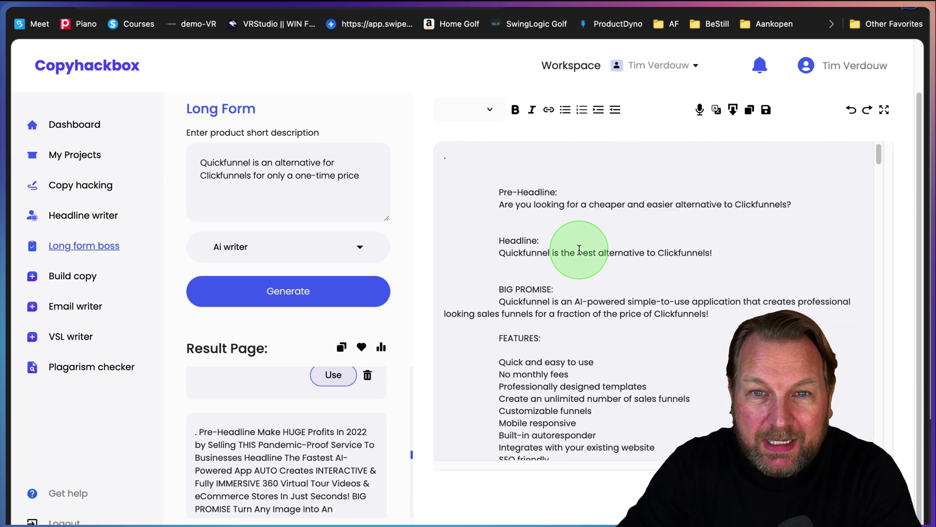
{"action": "scroll", "coordinate": [342, 441], "scroll_direction": "down", "scroll_amount": 1}
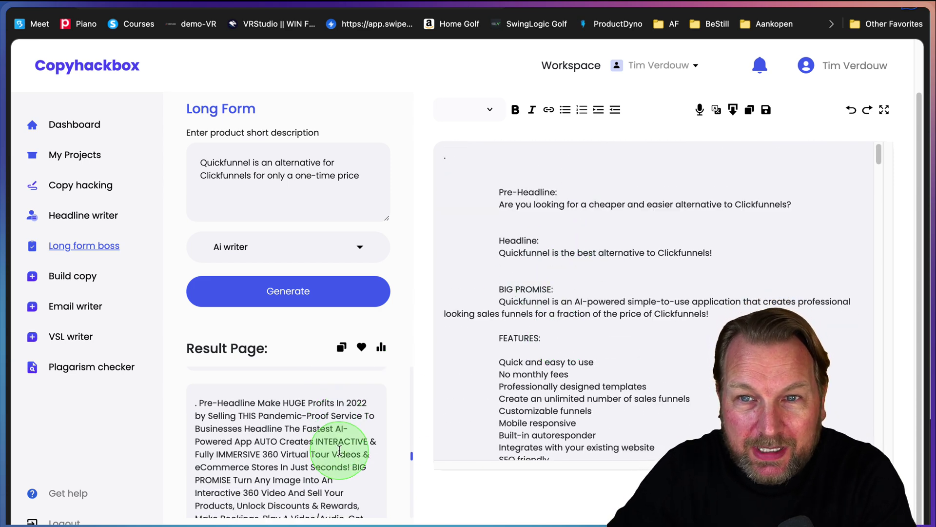
{"action": "left_click", "coordinate": [766, 110]}
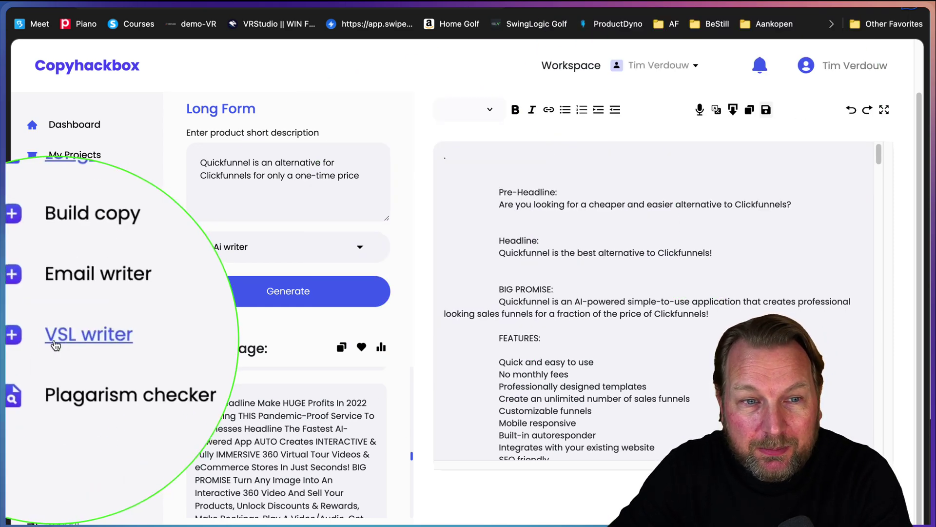
Step: Set the voice-over to an English (UK) male voice and attempt generation, hitting the 5000-character limit
{"action": "left_click", "coordinate": [700, 111]}
{"action": "left_click", "coordinate": [654, 142]}
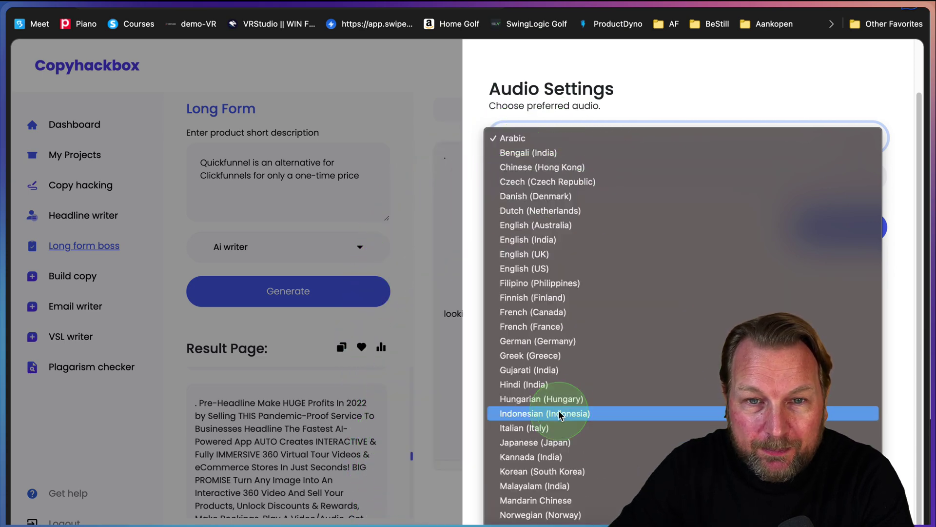
{"action": "left_click", "coordinate": [572, 255]}
{"action": "left_click", "coordinate": [614, 173]}
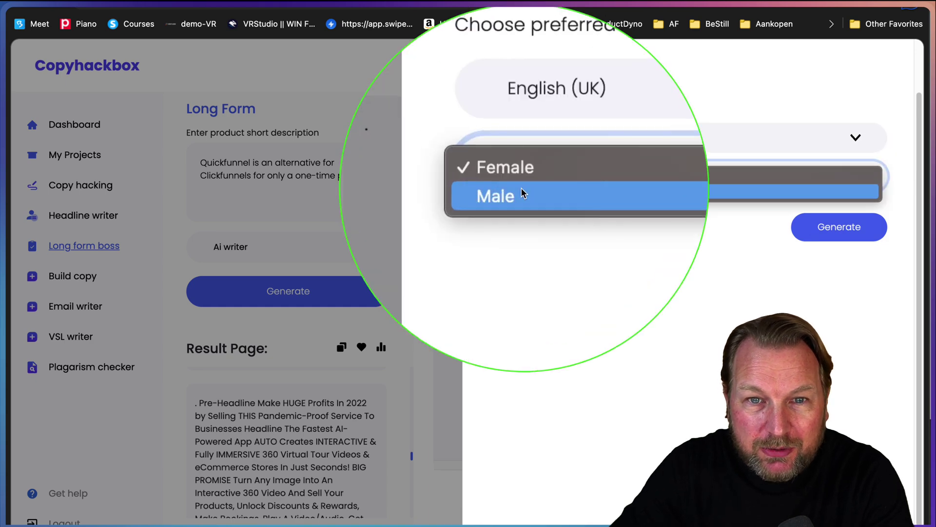
{"action": "left_click", "coordinate": [510, 191]}
{"action": "left_click", "coordinate": [819, 229]}
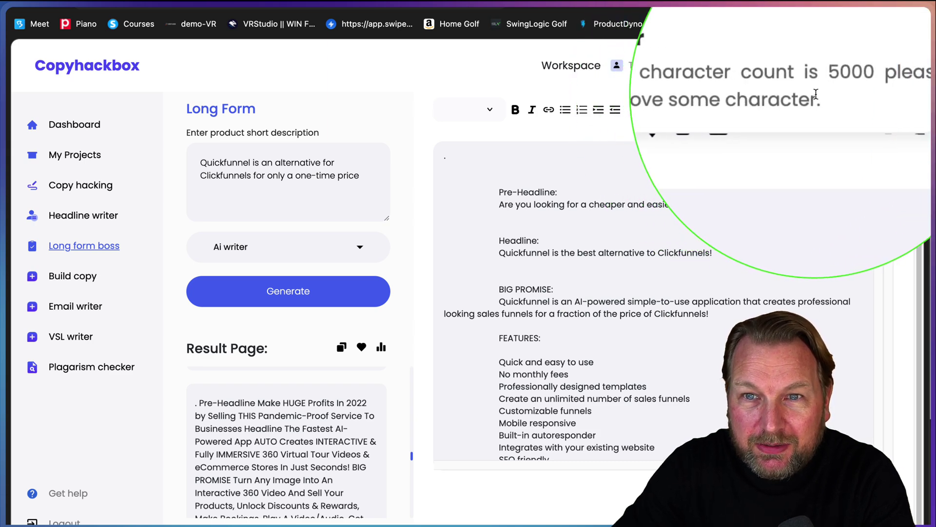
Step: Delete the copy from GUARANTEE through the closing paragraph and save the shortened copy
{"action": "scroll", "coordinate": [668, 318], "scroll_direction": "down", "scroll_amount": 5}
{"action": "scroll", "coordinate": [640, 306], "scroll_direction": "up", "scroll_amount": 10}
{"action": "scroll", "coordinate": [665, 318], "scroll_direction": "down", "scroll_amount": 3}
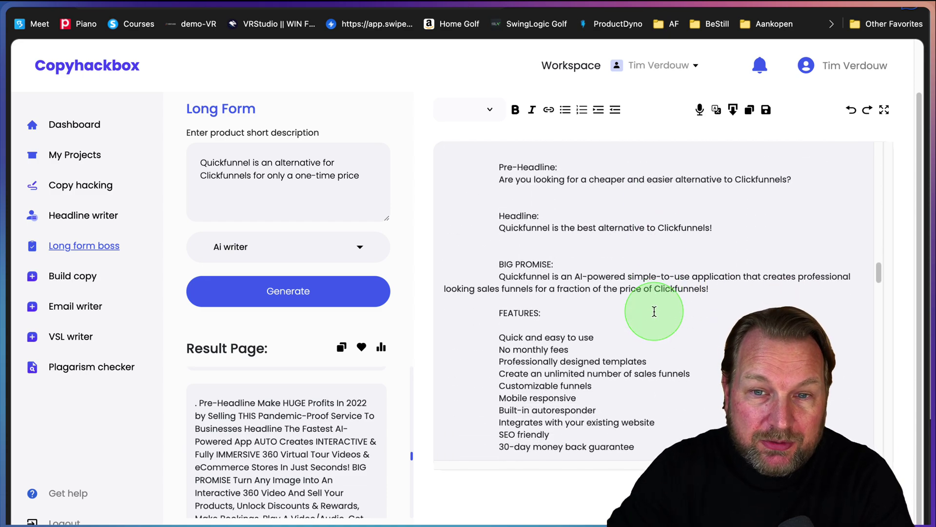
{"action": "scroll", "coordinate": [656, 311], "scroll_direction": "down", "scroll_amount": 10}
{"action": "scroll", "coordinate": [661, 310], "scroll_direction": "down", "scroll_amount": 20}
{"action": "scroll", "coordinate": [663, 306], "scroll_direction": "up", "scroll_amount": 20}
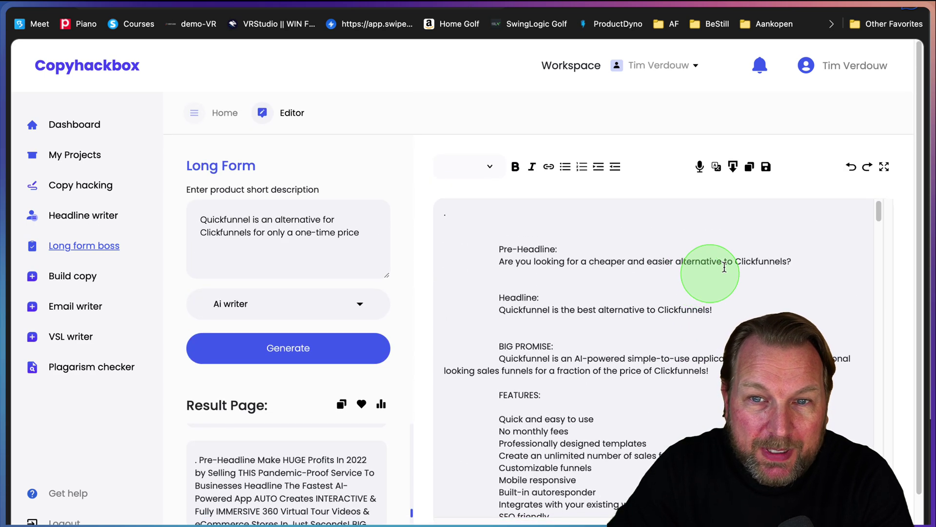
{"action": "scroll", "coordinate": [679, 253], "scroll_direction": "down", "scroll_amount": 10}
{"action": "left_click_drag", "start_coordinate": [468, 265], "coordinate": [467, 446]}
{"action": "key", "text": "BackSpace"}
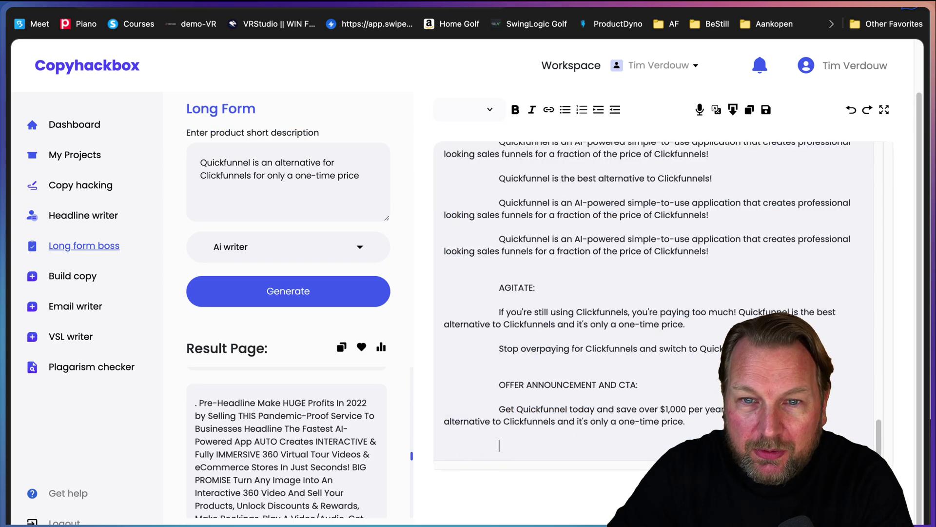
{"action": "scroll", "coordinate": [702, 209], "scroll_direction": "up", "scroll_amount": 15}
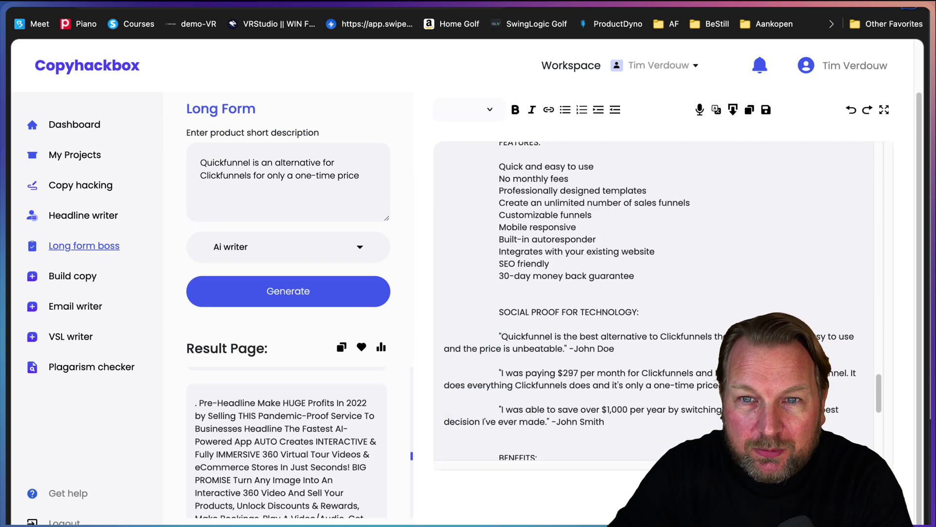
{"action": "left_click", "coordinate": [766, 109]}
Step: Cut everything from BENEFITS to the end, save, and reopen the audio settings to generate again
{"action": "left_click", "coordinate": [700, 111]}
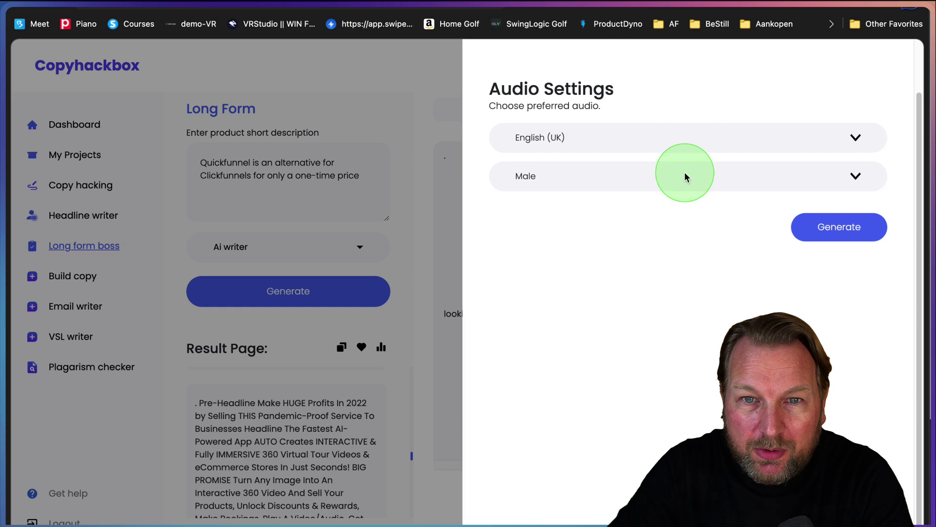
{"action": "left_click", "coordinate": [822, 228]}
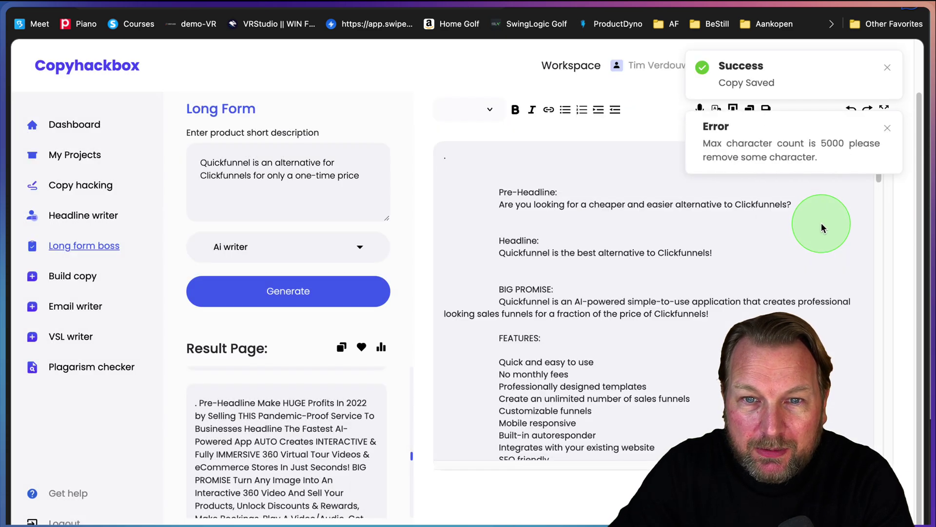
{"action": "scroll", "coordinate": [696, 255], "scroll_direction": "down", "scroll_amount": 10}
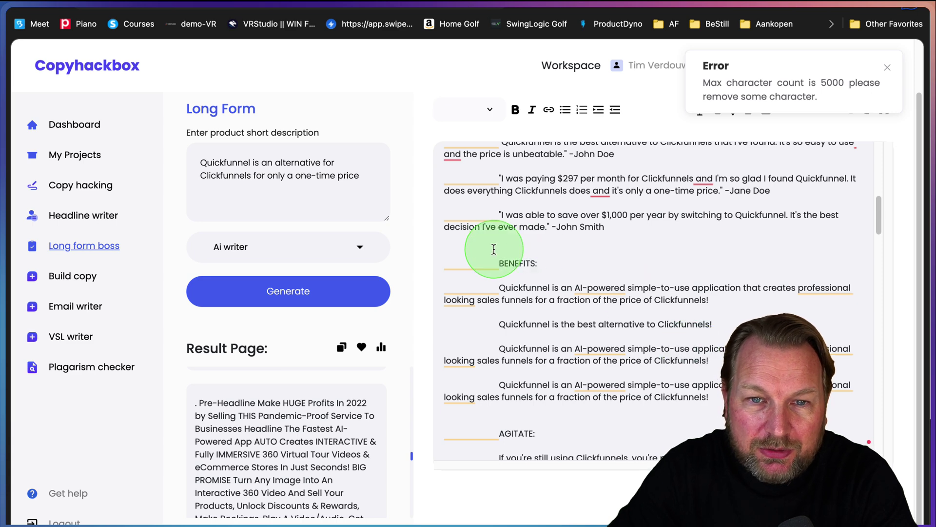
{"action": "left_click_drag", "start_coordinate": [496, 248], "coordinate": [512, 425]}
{"action": "key", "text": "BackSpace"}
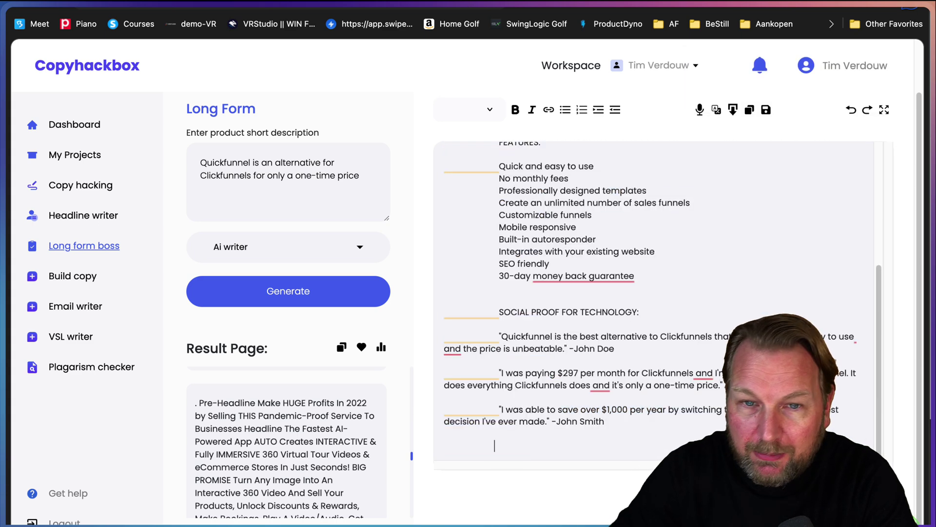
{"action": "left_click", "coordinate": [766, 110]}
{"action": "left_click", "coordinate": [690, 203]}
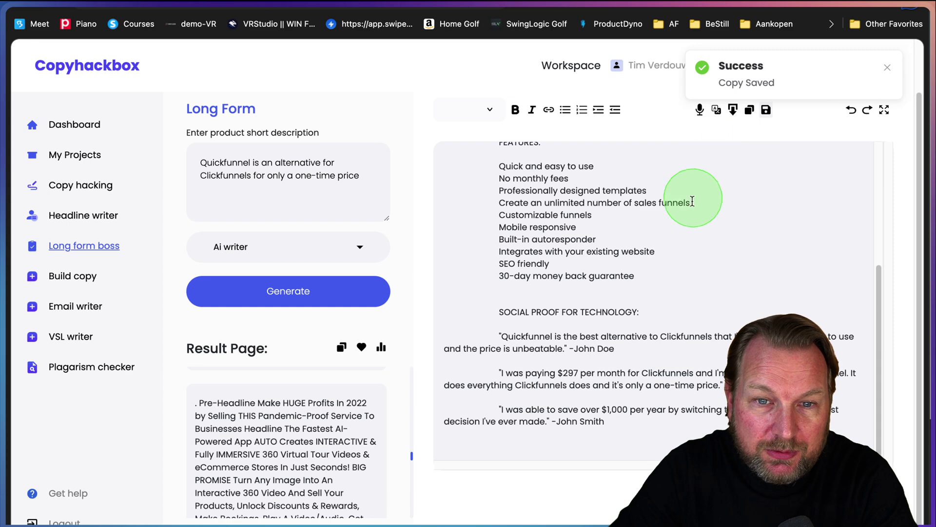
{"action": "left_click", "coordinate": [698, 110]}
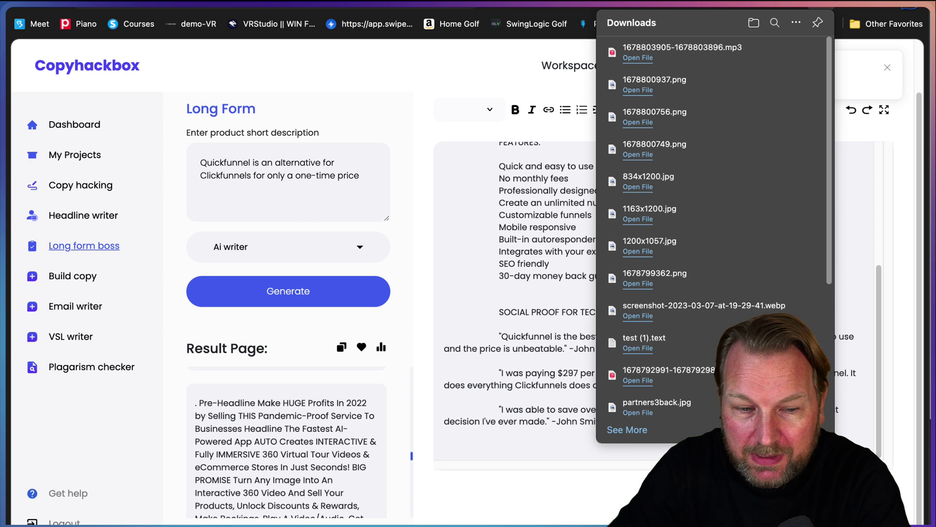
Step: Open the downloaded MP3 voice-over, which plays for 1:02
{"action": "left_click", "coordinate": [594, 474]}
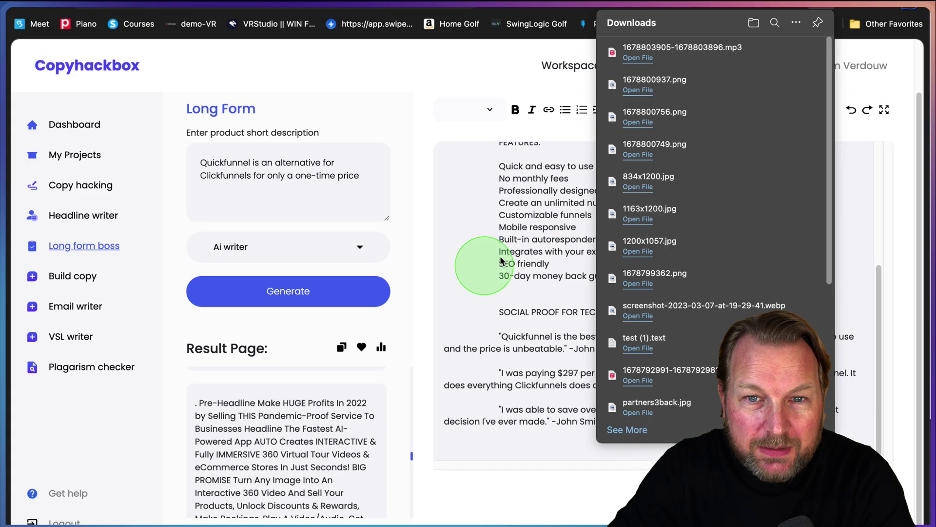
Step: Close the audio player and return to the trimmed Quickfunnel copy in the editor
{"action": "left_click", "coordinate": [465, 212]}
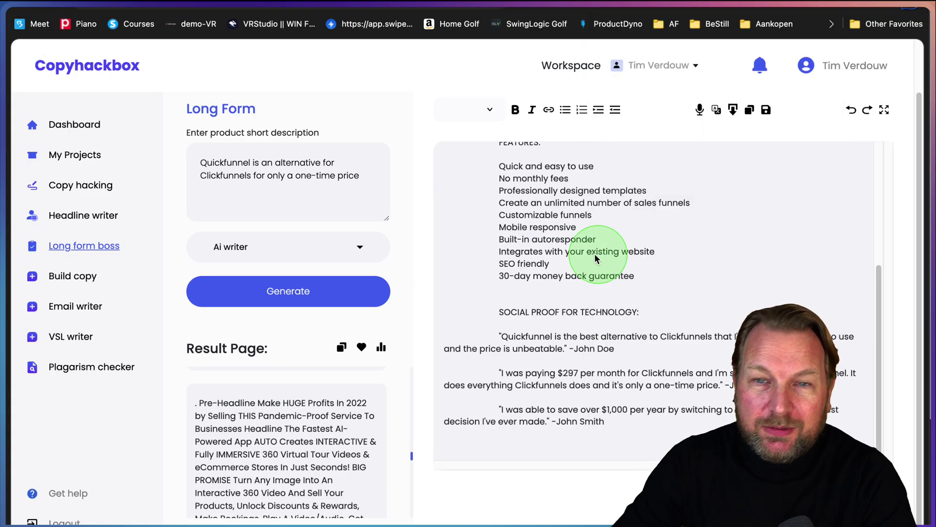
{"action": "scroll", "coordinate": [591, 253], "scroll_direction": "up", "scroll_amount": 5}
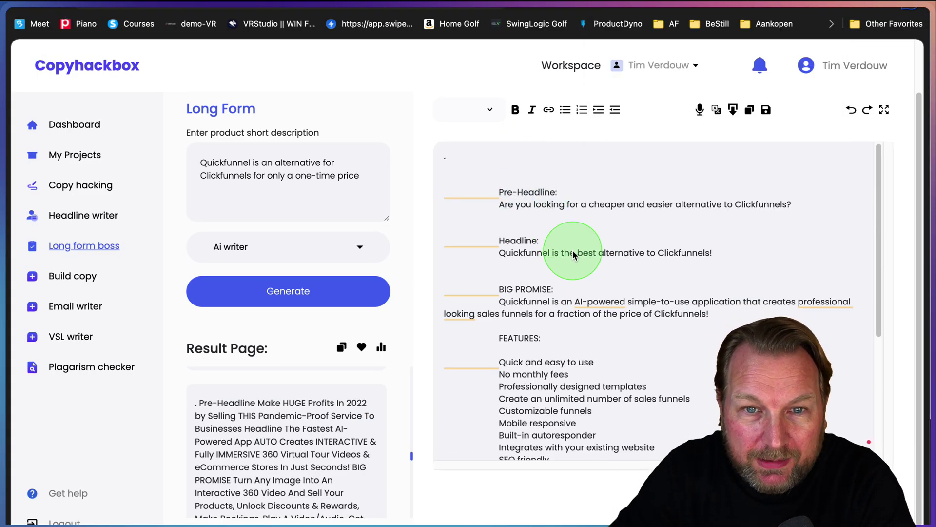
{"action": "scroll", "coordinate": [566, 412], "scroll_direction": "down", "scroll_amount": 5}
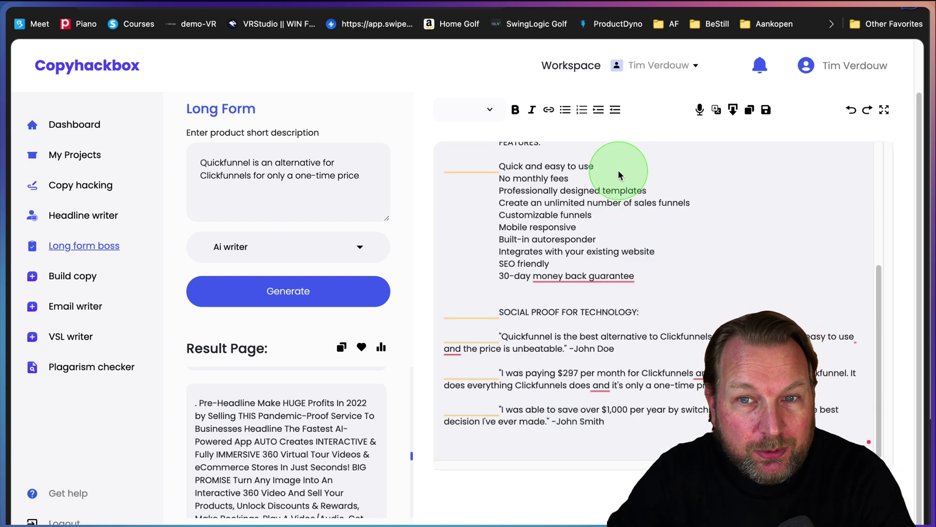
Step: Browse the translation languages without choosing one, then save the copy
{"action": "left_click", "coordinate": [720, 117]}
{"action": "left_click", "coordinate": [704, 137]}
{"action": "left_click", "coordinate": [457, 117]}
{"action": "left_click", "coordinate": [457, 117]}
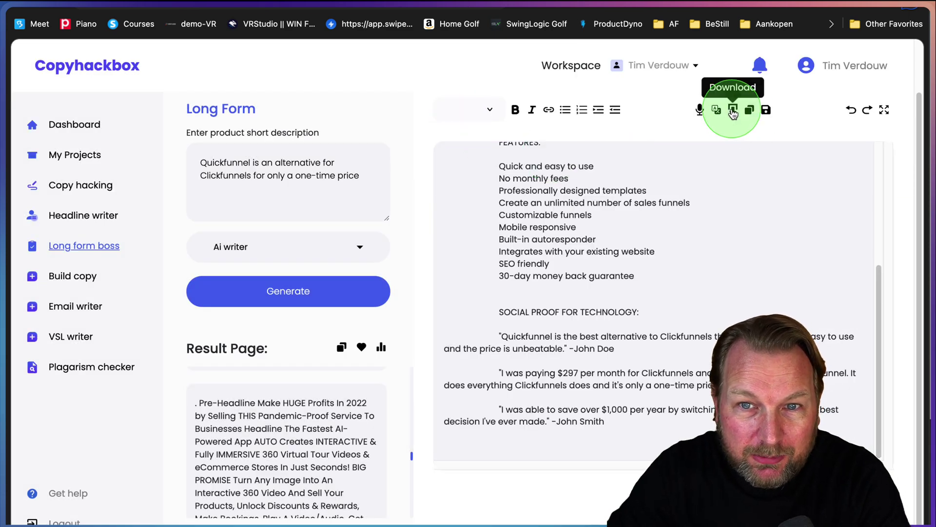
{"action": "left_click", "coordinate": [766, 111]}
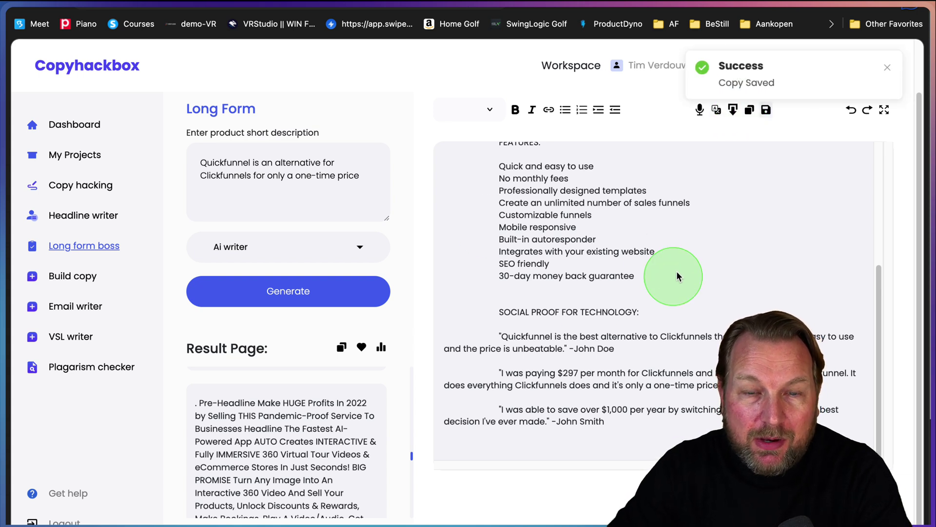
Step: Browse the font list and apply bullet formatting at the Pre-Headline label
{"action": "scroll", "coordinate": [673, 244], "scroll_direction": "up", "scroll_amount": 5}
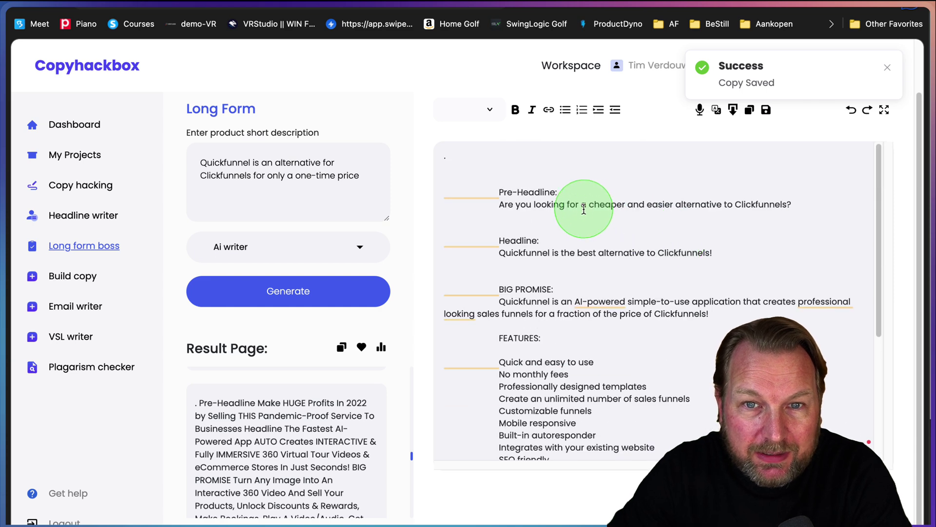
{"action": "left_click", "coordinate": [486, 112]}
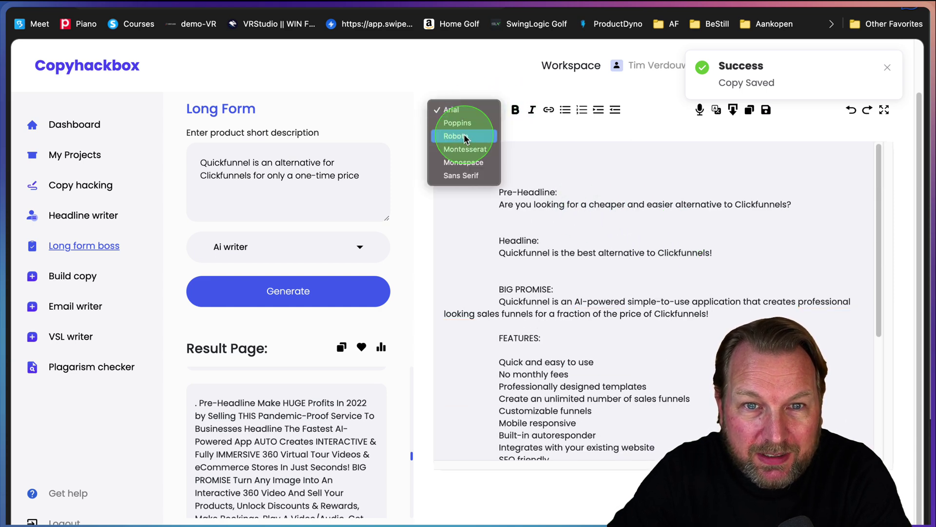
{"action": "left_click", "coordinate": [537, 182]}
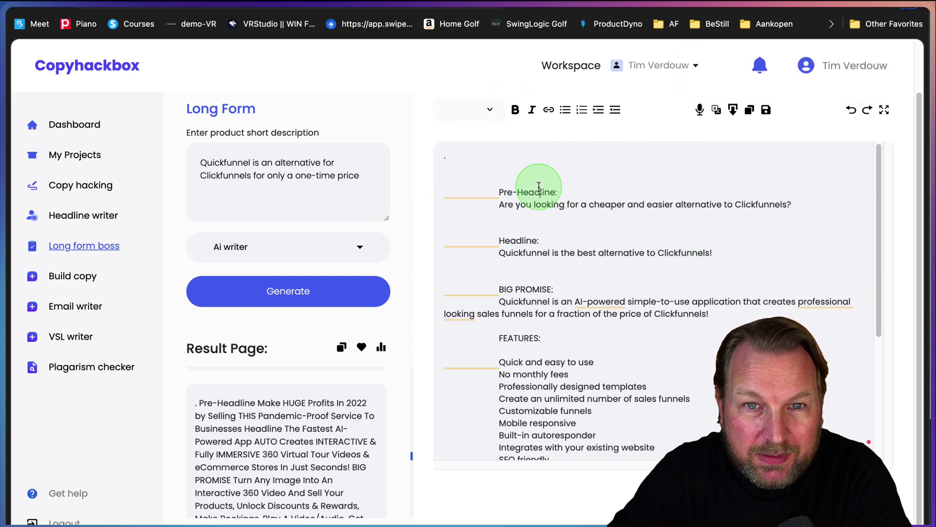
{"action": "left_click", "coordinate": [564, 113]}
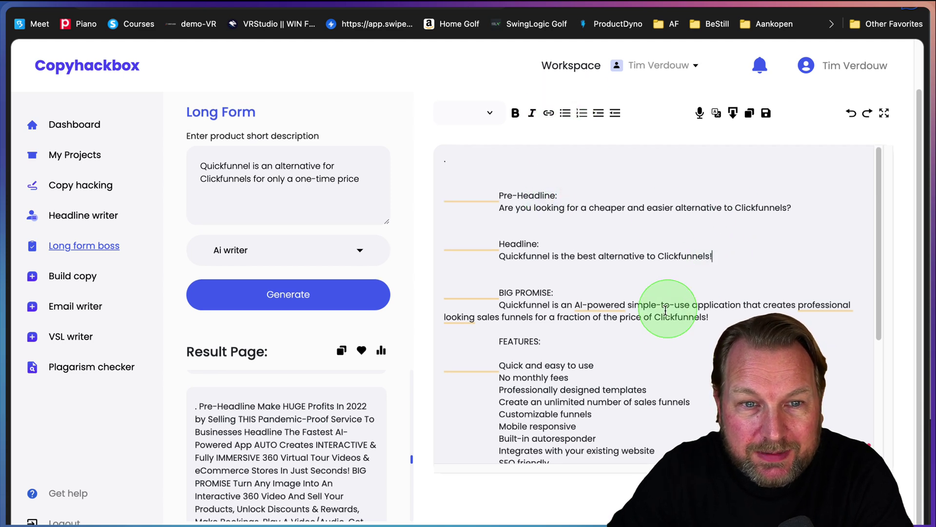
{"action": "scroll", "coordinate": [661, 313], "scroll_direction": "down", "scroll_amount": 4}
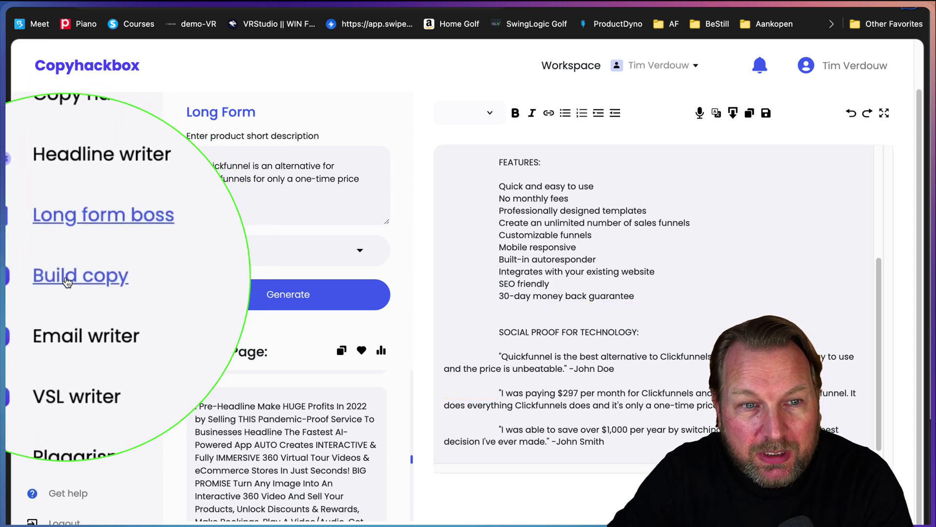
Step: In Build copy, paste the Quickfunnel description and generate Pre-Headline suggestions
{"action": "left_click", "coordinate": [67, 282]}
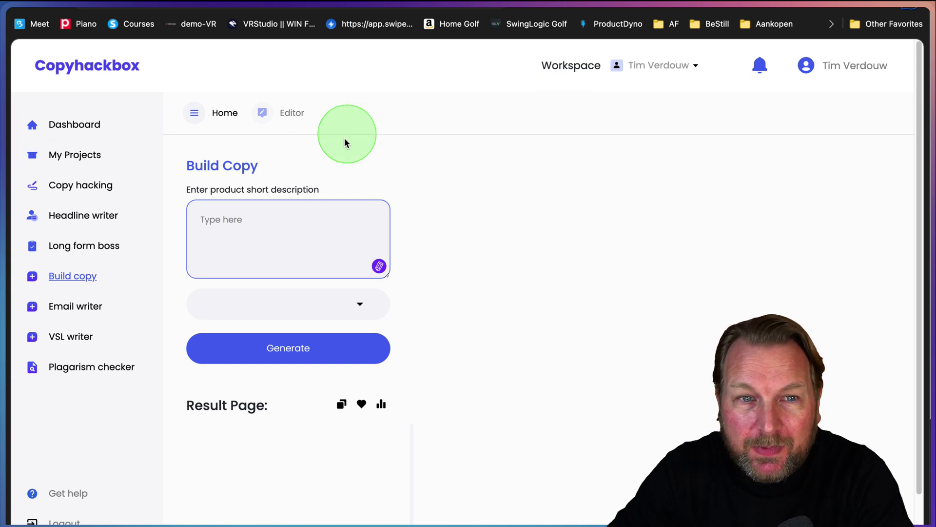
{"action": "key", "text": "super+v"}
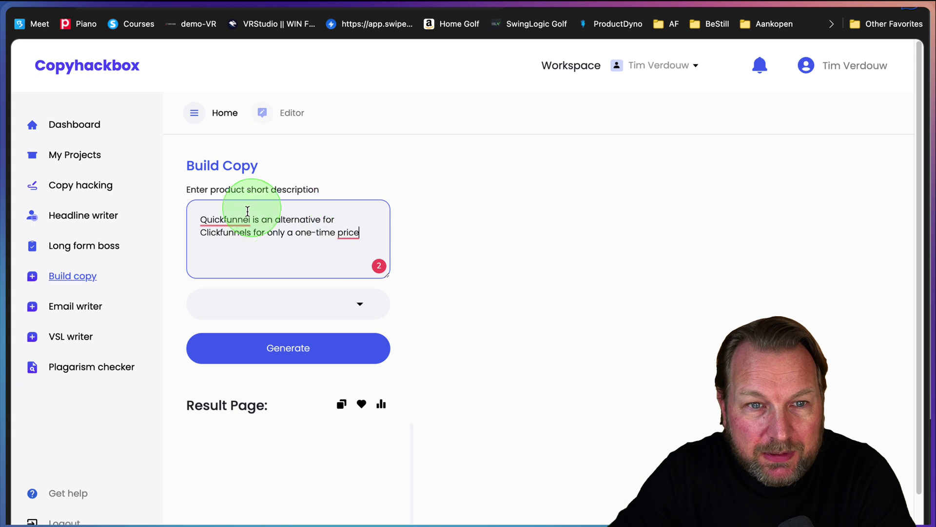
{"action": "left_click", "coordinate": [288, 307]}
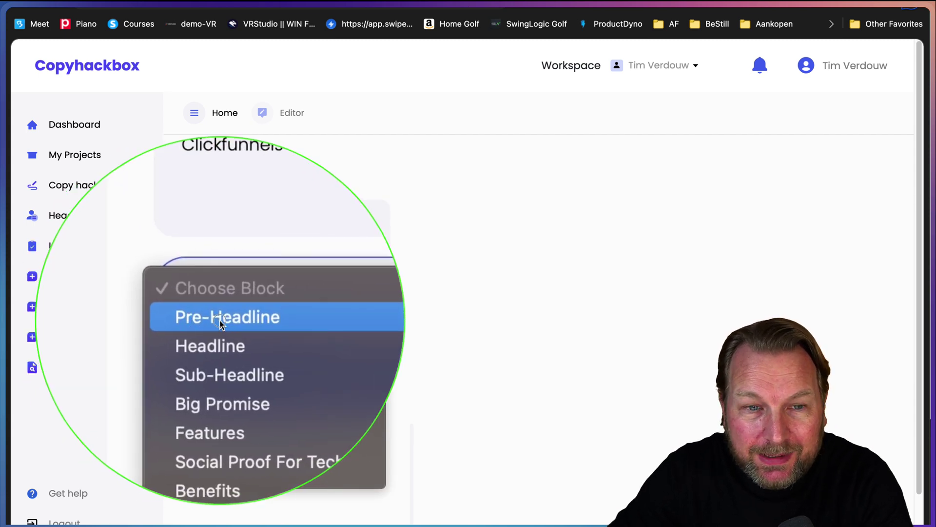
{"action": "left_click", "coordinate": [220, 320]}
{"action": "left_click", "coordinate": [272, 347]}
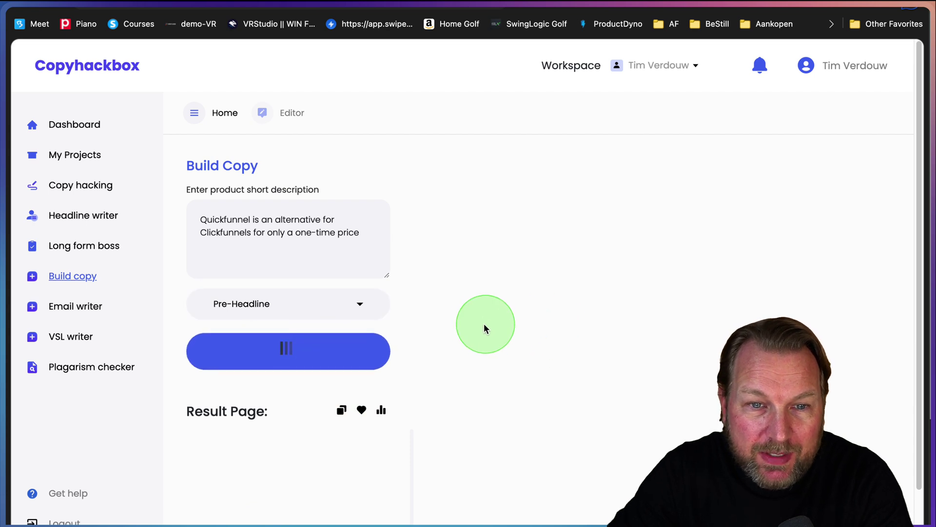
Step: Generate a fresh batch of Pre-Headlines, keeping Pre-Headline as the block type
{"action": "scroll", "coordinate": [477, 324], "scroll_direction": "down", "scroll_amount": 2}
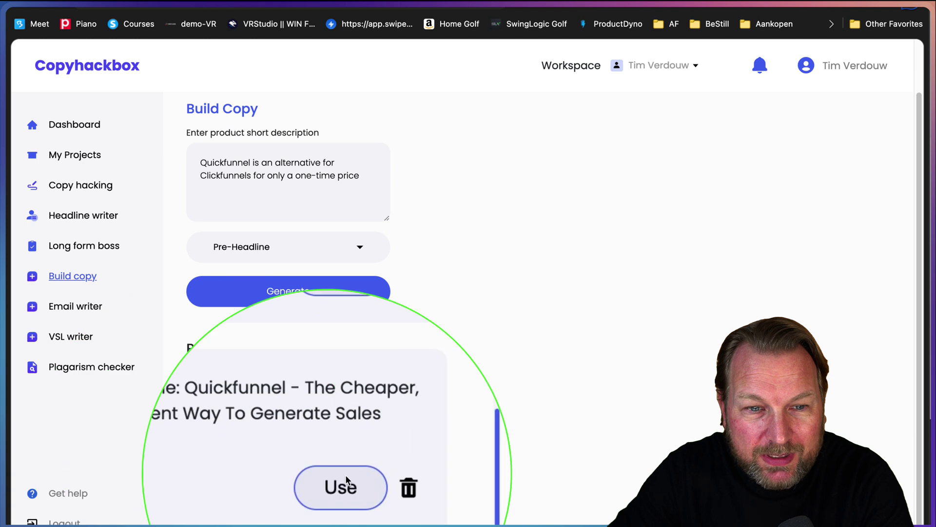
{"action": "scroll", "coordinate": [334, 397], "scroll_direction": "up", "scroll_amount": 5}
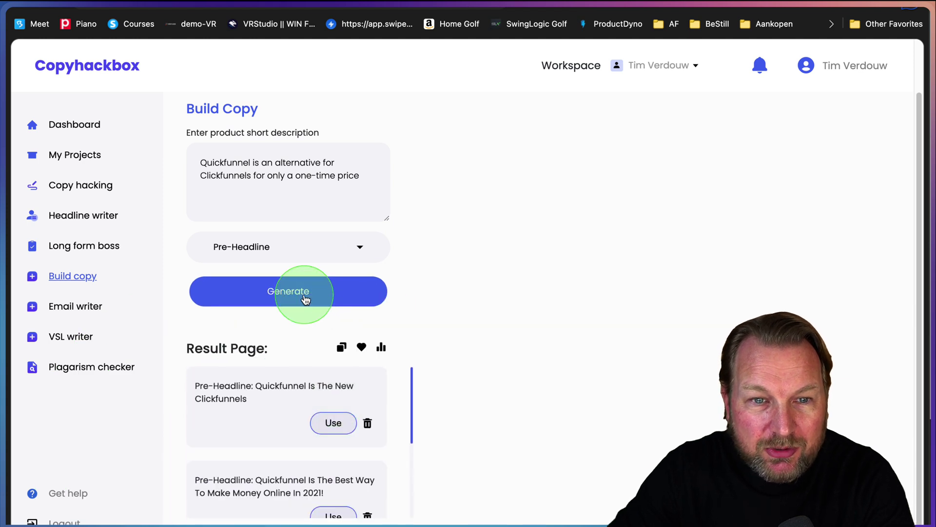
{"action": "left_click", "coordinate": [304, 298]}
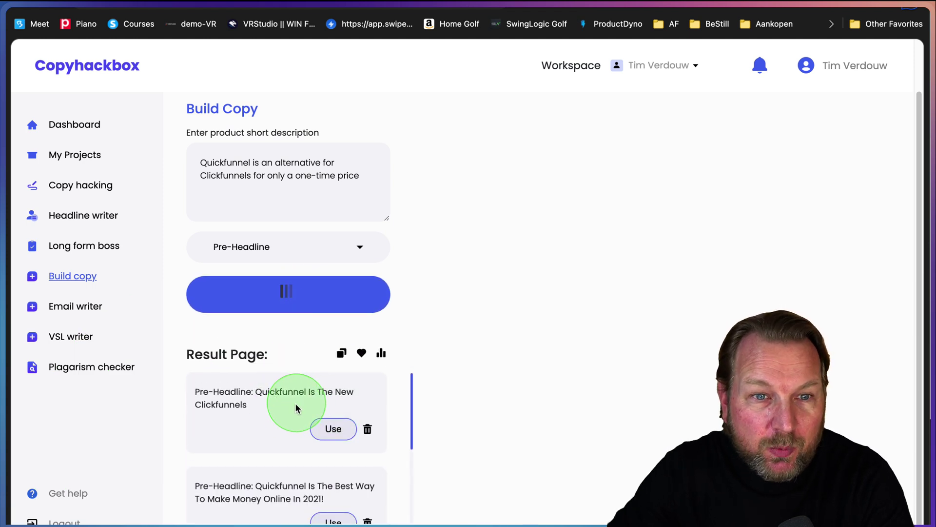
{"action": "left_click", "coordinate": [303, 258]}
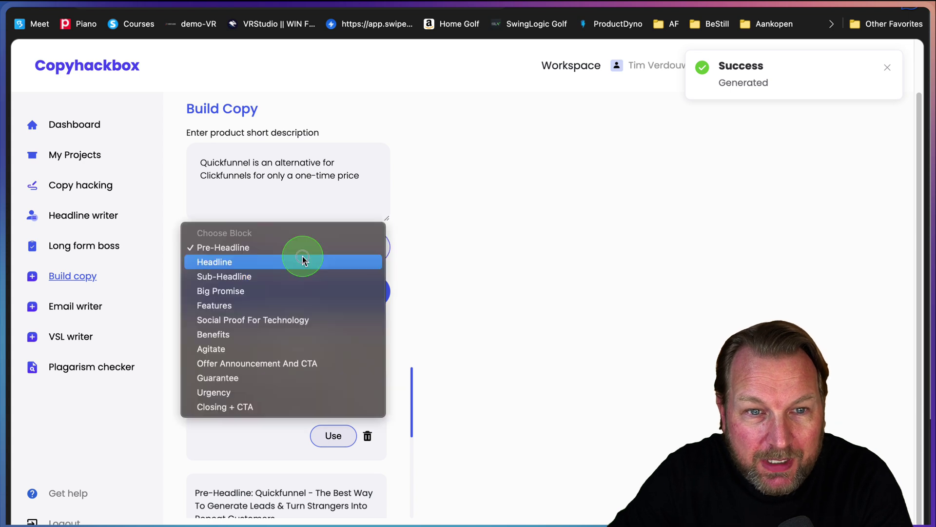
{"action": "left_click", "coordinate": [464, 344]}
Step: Insert the chosen Pre-Headline, then generate and add the #1 alternative Headline below it
{"action": "left_click", "coordinate": [335, 436]}
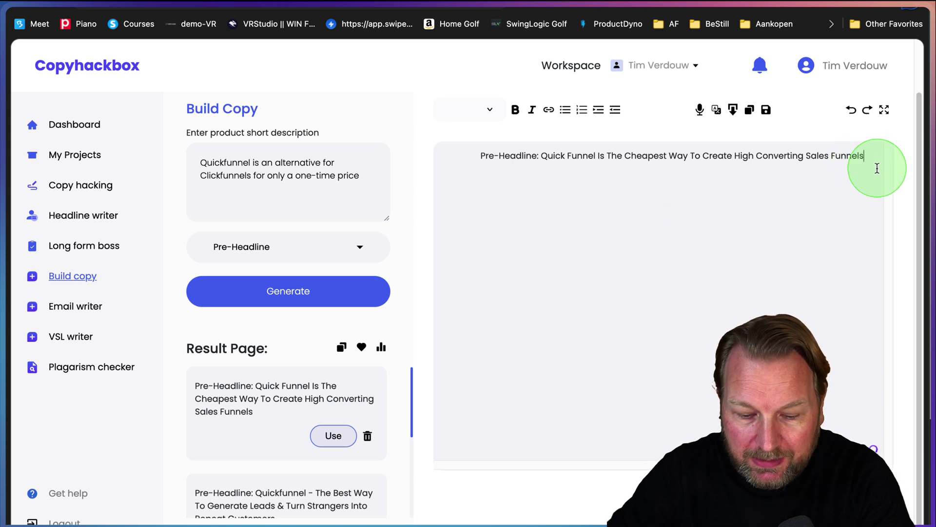
{"action": "left_click", "coordinate": [220, 246]}
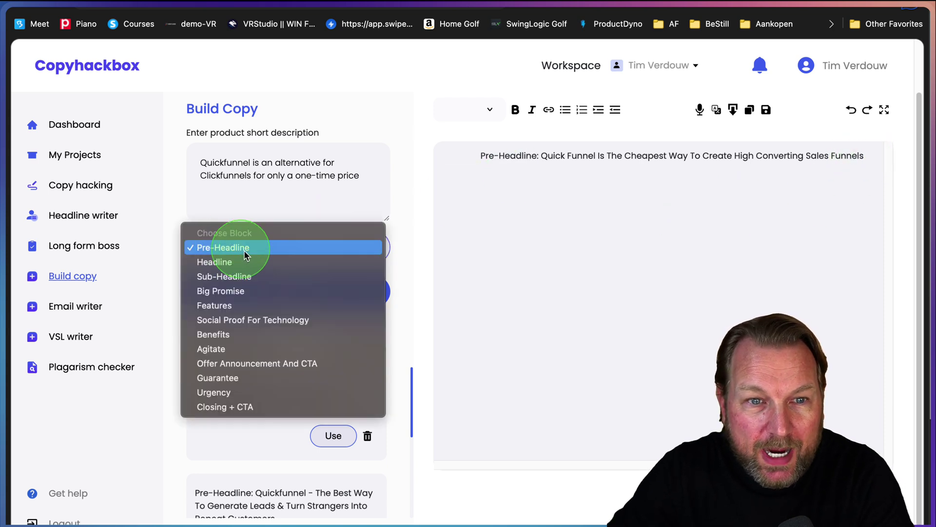
{"action": "left_click", "coordinate": [241, 261]}
{"action": "left_click", "coordinate": [235, 292]}
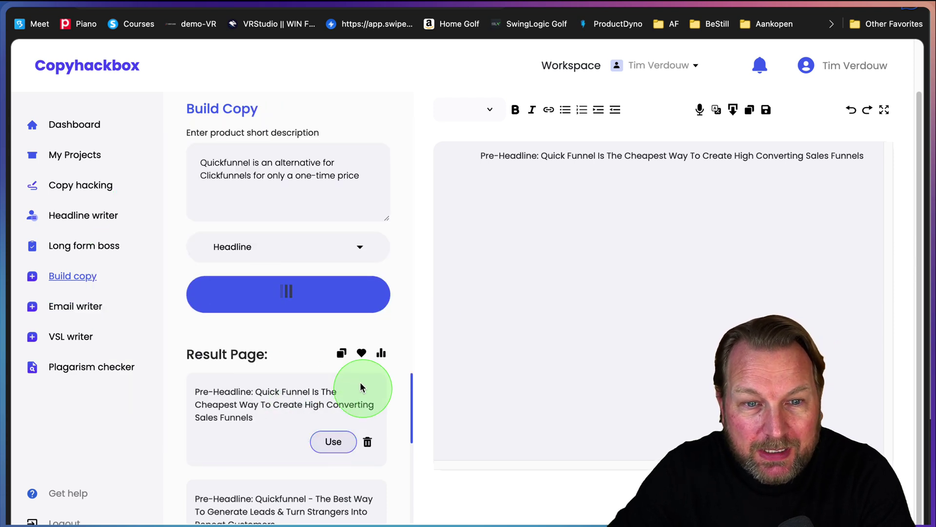
{"action": "scroll", "coordinate": [310, 409], "scroll_direction": "down", "scroll_amount": 3}
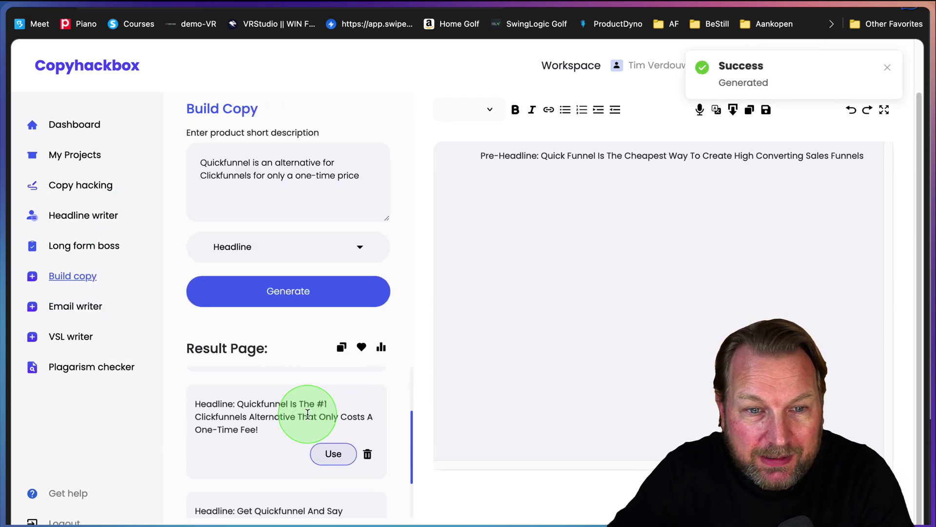
{"action": "left_click", "coordinate": [330, 451]}
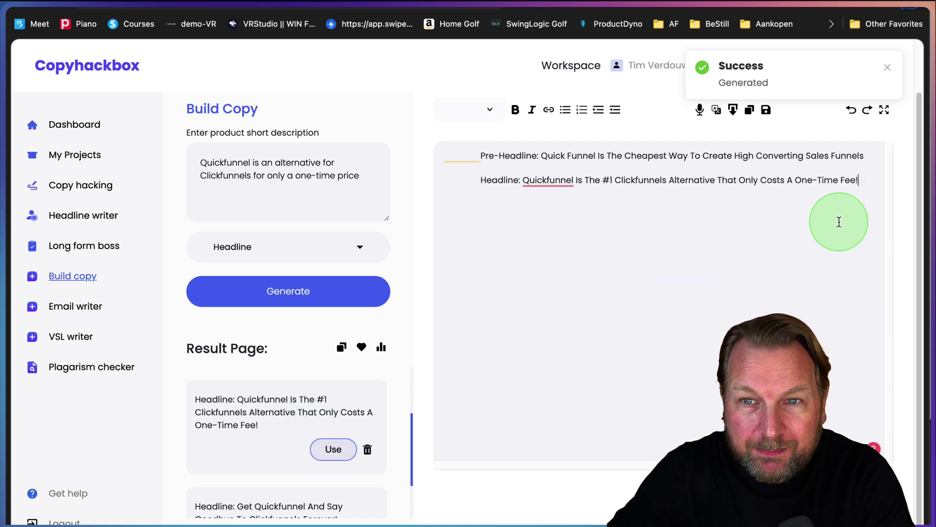
Step: Generate a Big Promise block and add the chosen one to the editor
{"action": "left_click", "coordinate": [355, 245]}
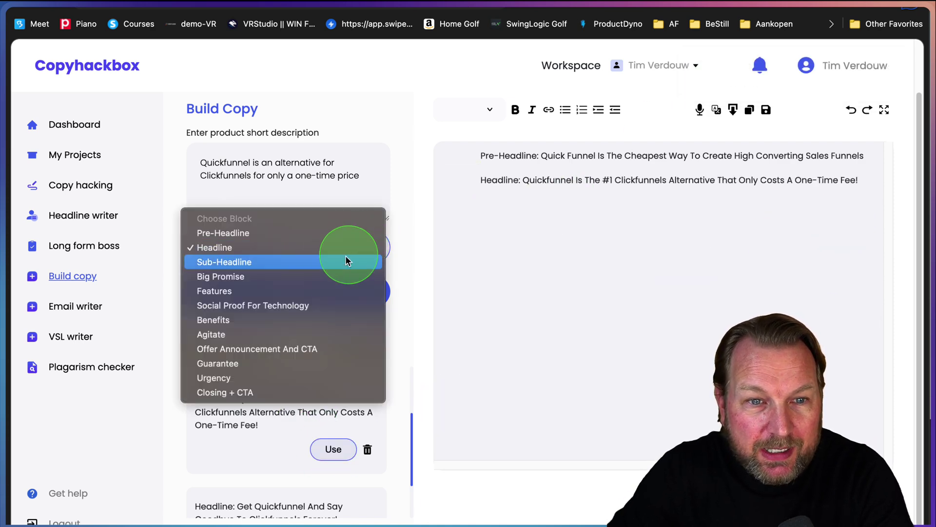
{"action": "left_click", "coordinate": [226, 282]}
{"action": "left_click", "coordinate": [276, 290]}
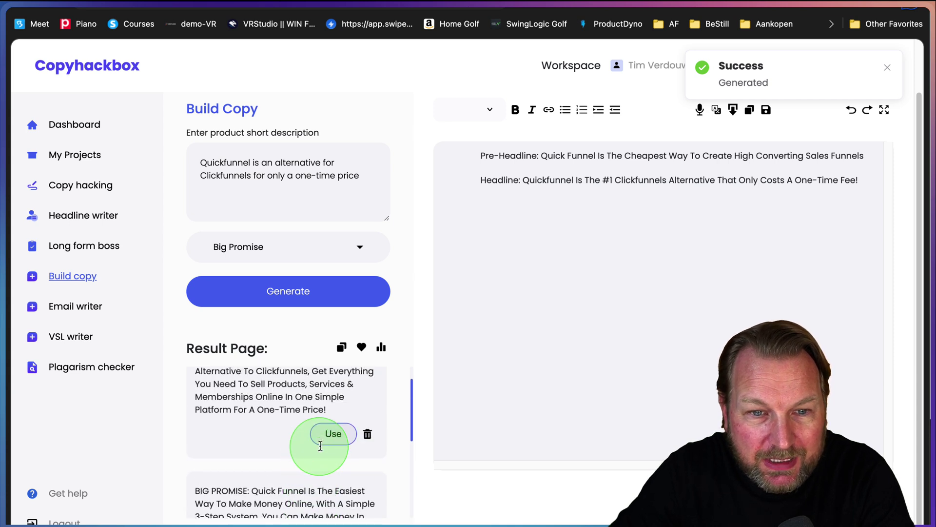
{"action": "left_click", "coordinate": [329, 433]}
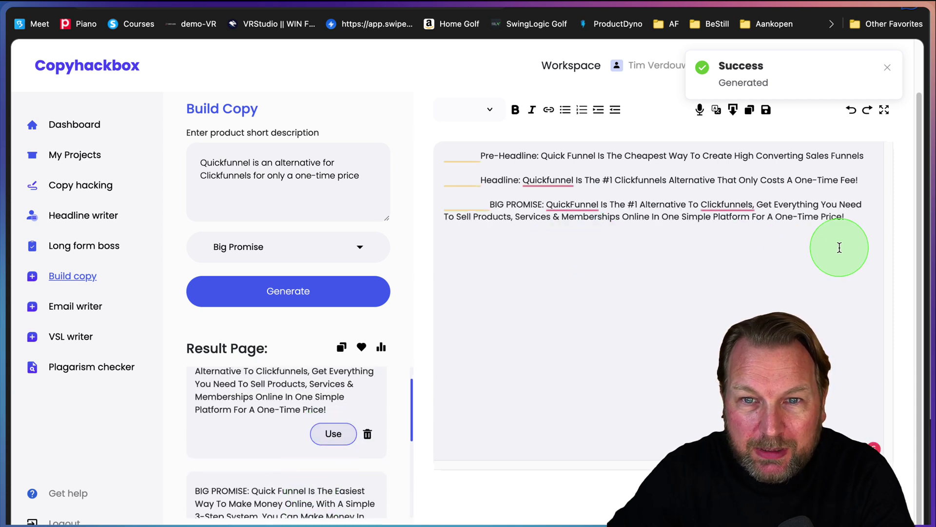
Step: Generate and add a Features list, then save the assembled sales copy
{"action": "left_click", "coordinate": [305, 247]}
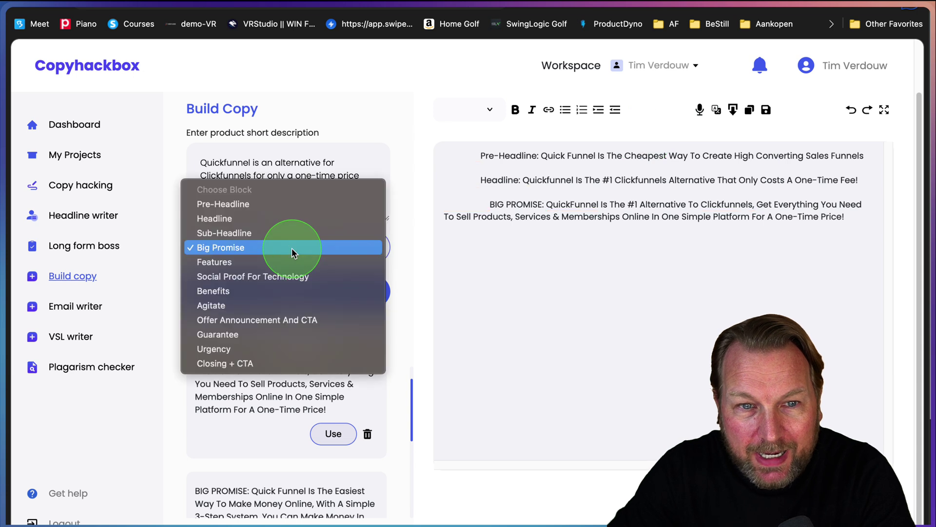
{"action": "left_click", "coordinate": [282, 264]}
{"action": "left_click", "coordinate": [328, 293]}
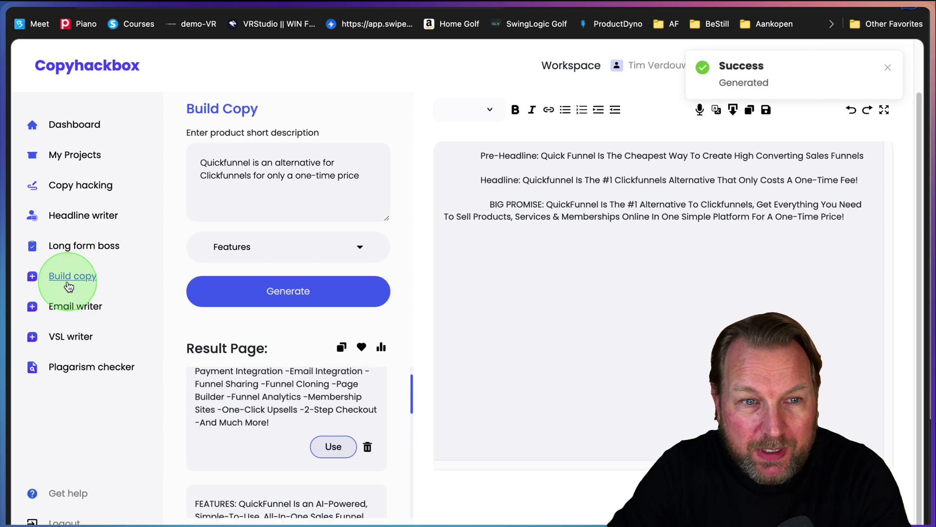
{"action": "left_click", "coordinate": [320, 445]}
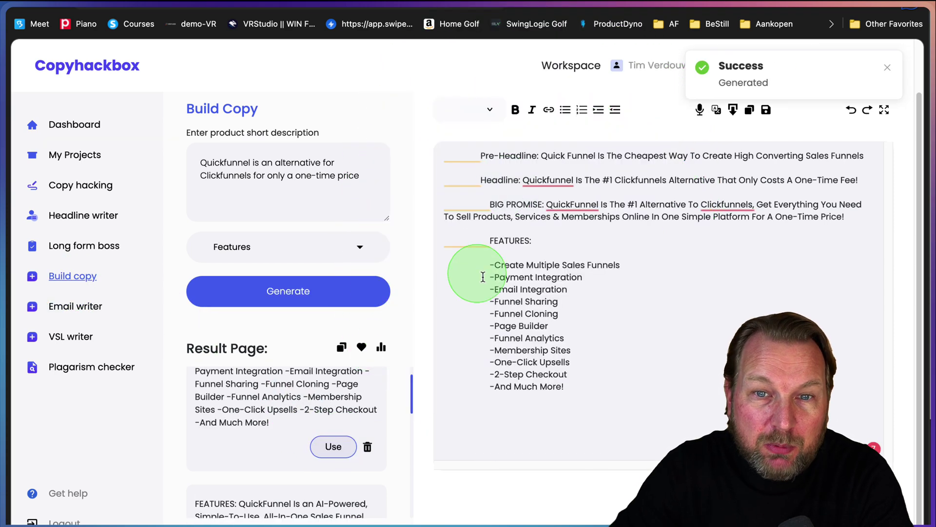
{"action": "left_click", "coordinate": [765, 110]}
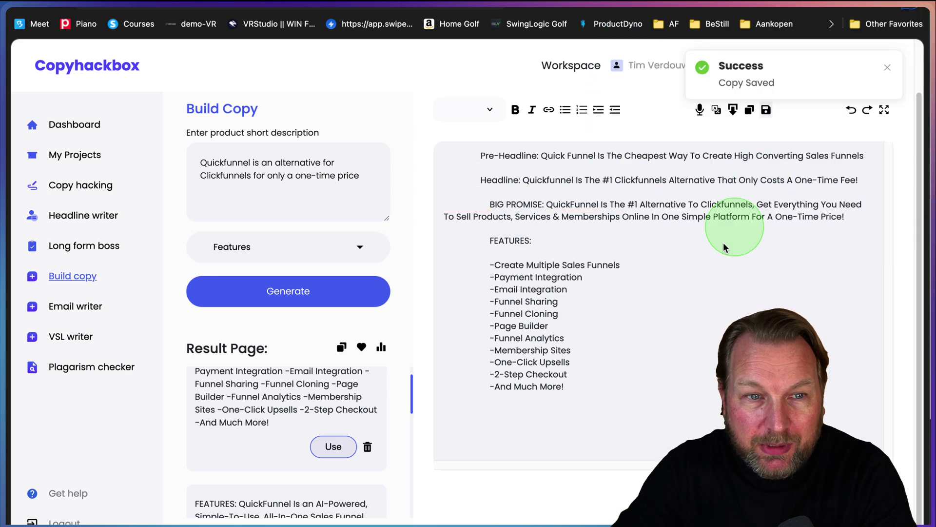
Step: In Email Writer, paste the Quickfunnel description and generate two batches of Subjectline Writer suggestions
{"action": "left_click", "coordinate": [59, 308]}
{"action": "left_click", "coordinate": [276, 230]}
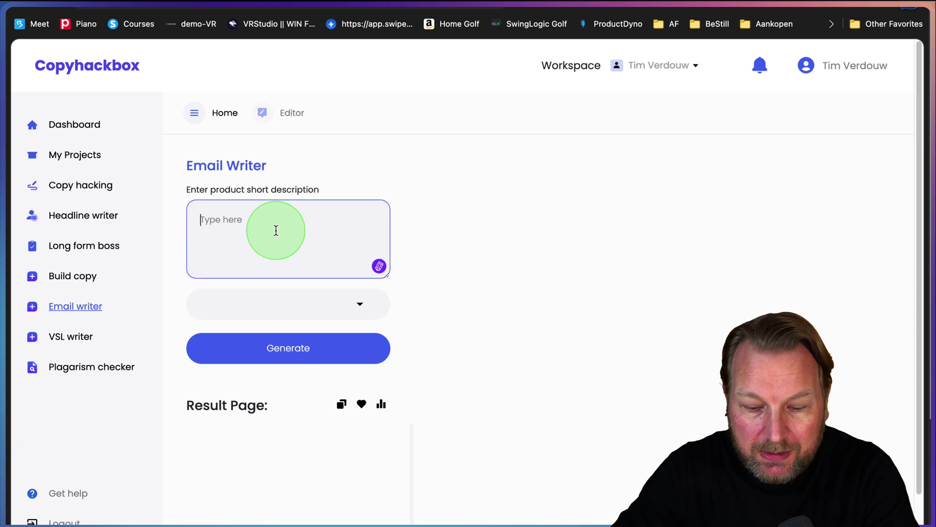
{"action": "key", "text": "super+v"}
{"action": "left_click", "coordinate": [317, 311]}
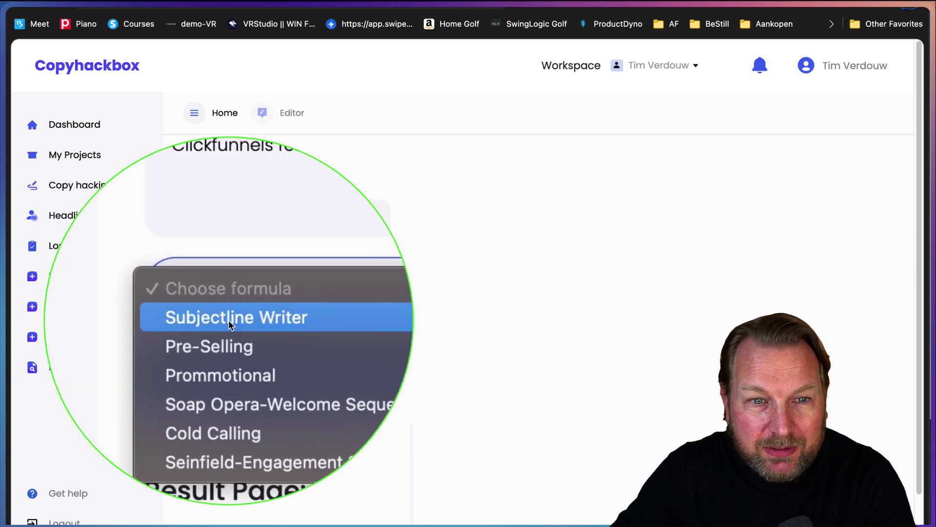
{"action": "left_click", "coordinate": [228, 320]}
{"action": "left_click", "coordinate": [286, 351]}
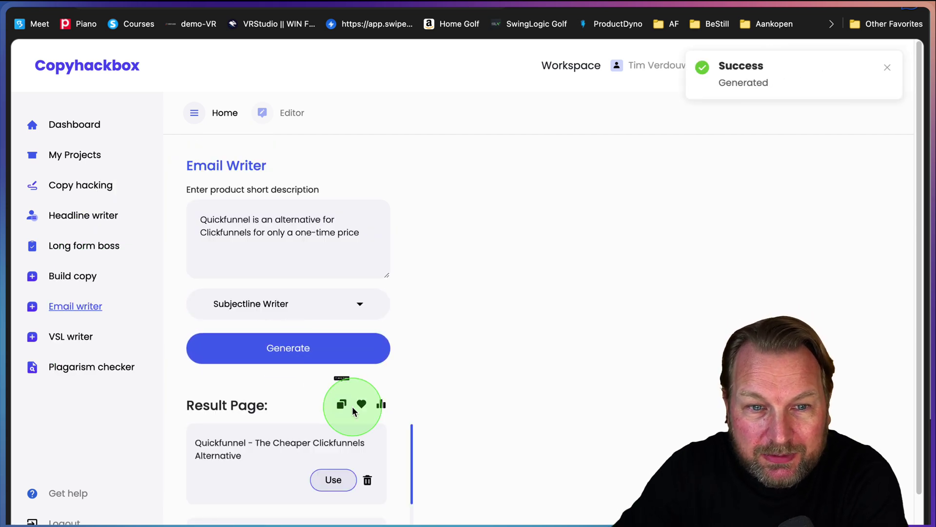
{"action": "scroll", "coordinate": [352, 406], "scroll_direction": "down", "scroll_amount": 2}
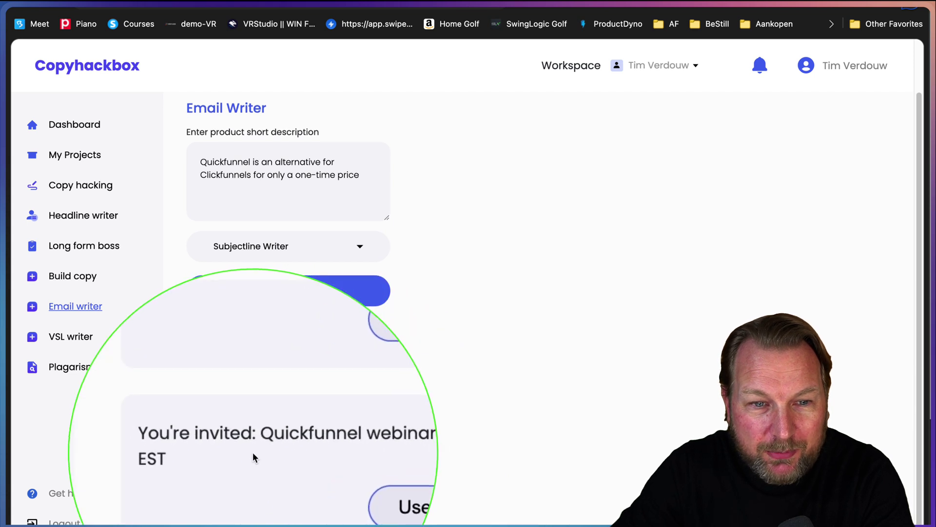
{"action": "left_click", "coordinate": [288, 301]}
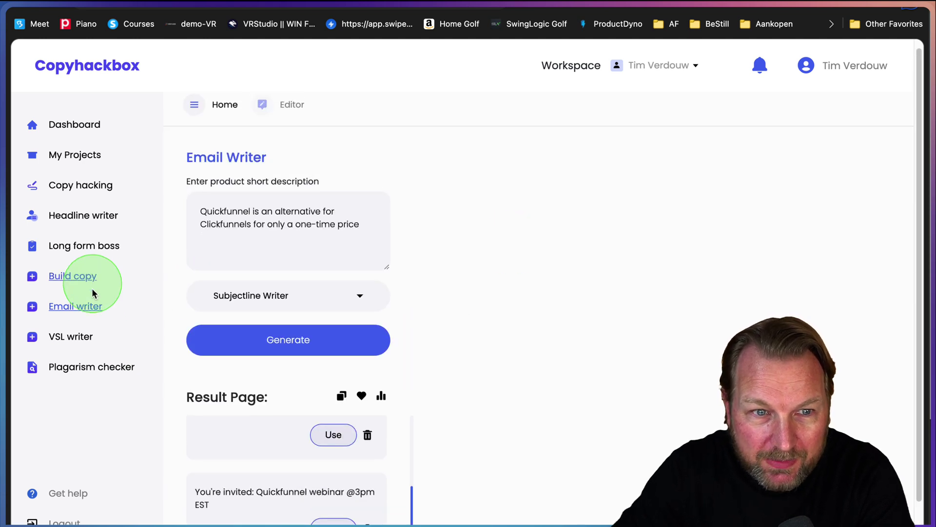
Step: Generate a promotional email and load the 'Why Pay $97/Month For Clickfunnels' email into the editor
{"action": "left_click", "coordinate": [234, 296]}
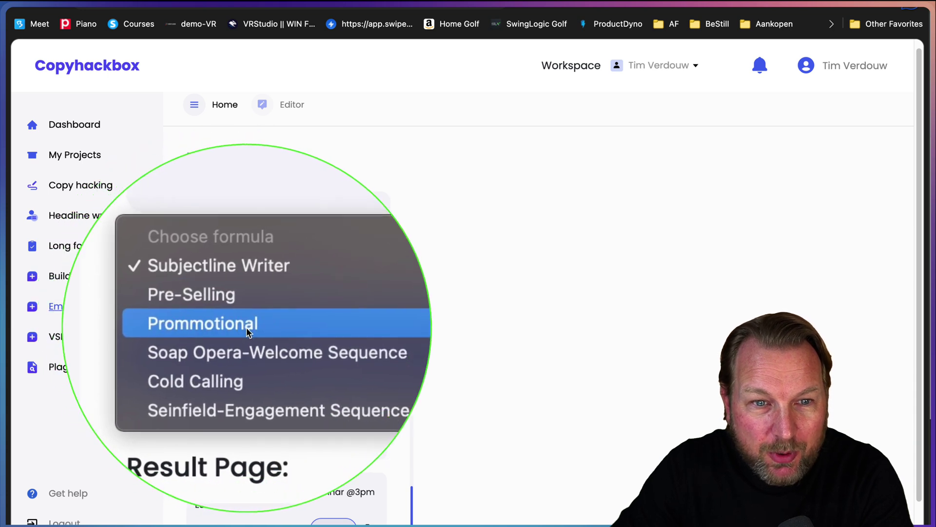
{"action": "left_click", "coordinate": [266, 398]}
{"action": "left_click", "coordinate": [320, 348]}
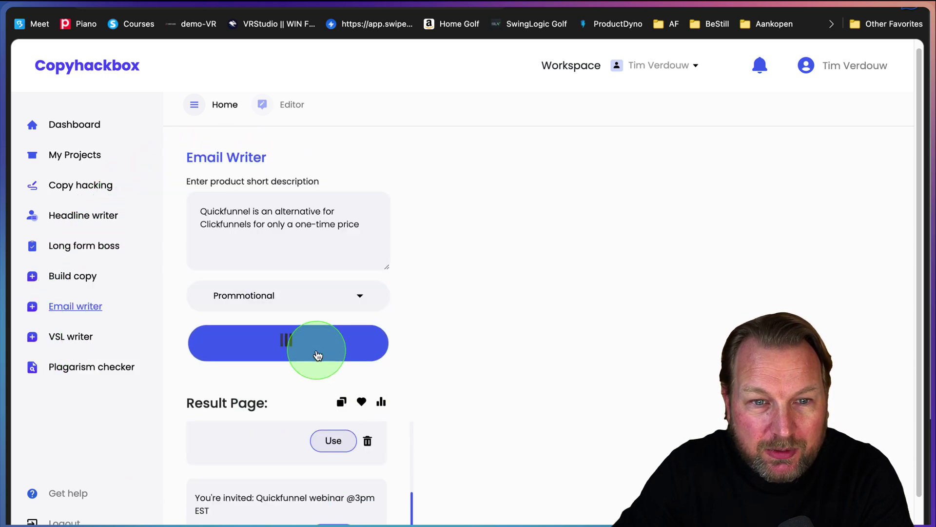
{"action": "scroll", "coordinate": [436, 385], "scroll_direction": "down", "scroll_amount": 1}
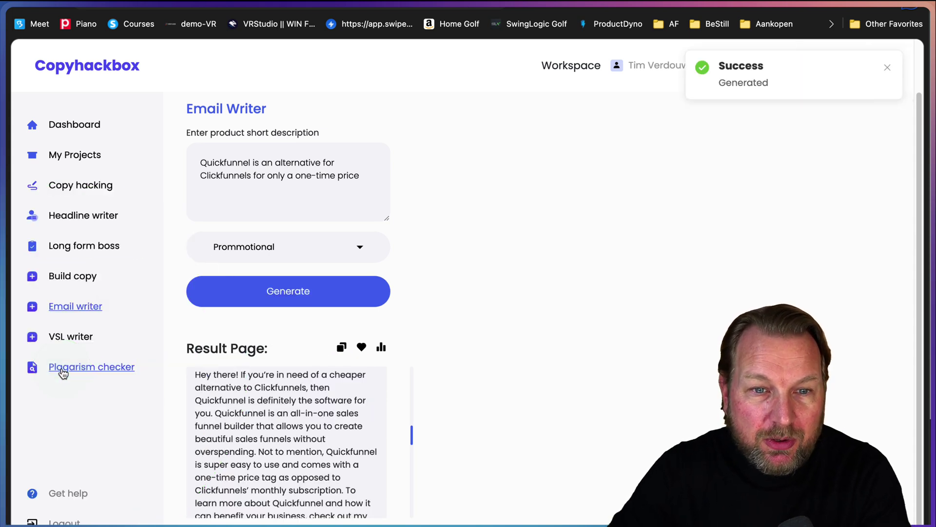
{"action": "scroll", "coordinate": [371, 433], "scroll_direction": "down", "scroll_amount": 2}
{"action": "scroll", "coordinate": [371, 430], "scroll_direction": "down", "scroll_amount": 10}
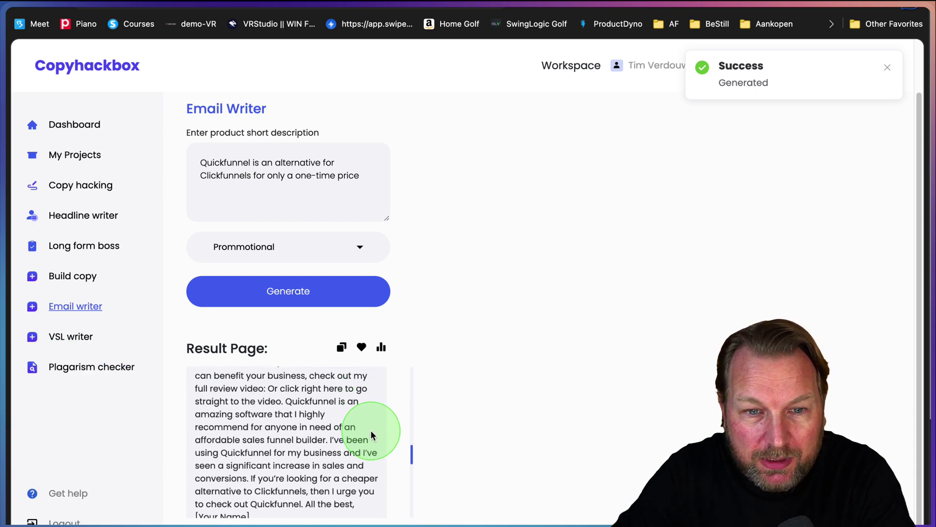
{"action": "left_click", "coordinate": [341, 477]}
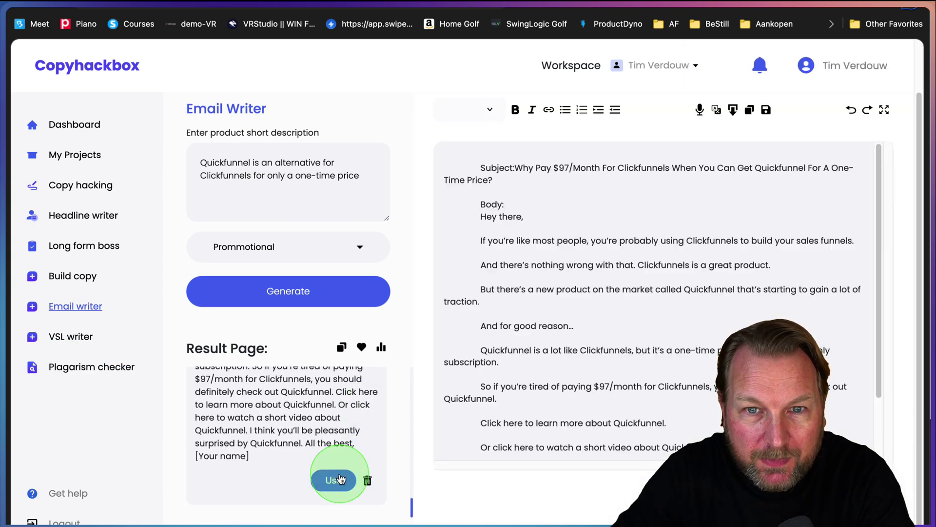
{"action": "scroll", "coordinate": [591, 338], "scroll_direction": "down", "scroll_amount": 2}
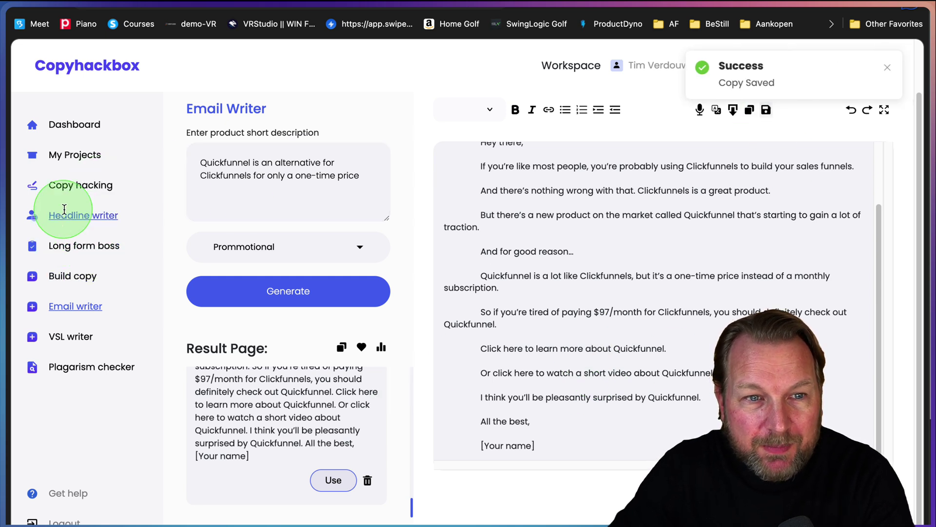
Step: On the DLeads sales page, select the hero text from 'FIRST TO JVZOO' through 'Multiple Tools'
{"action": "left_click", "coordinate": [84, 189]}
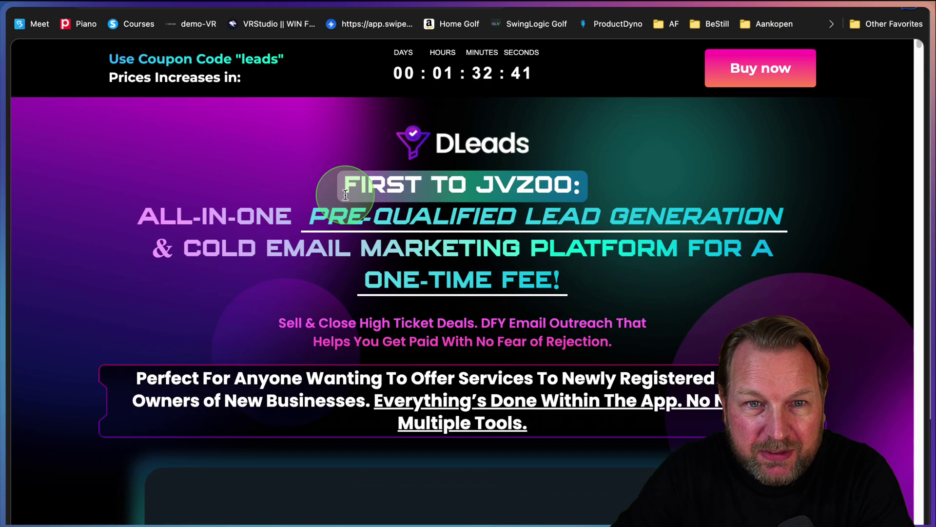
{"action": "left_click_drag", "start_coordinate": [328, 181], "coordinate": [527, 423]}
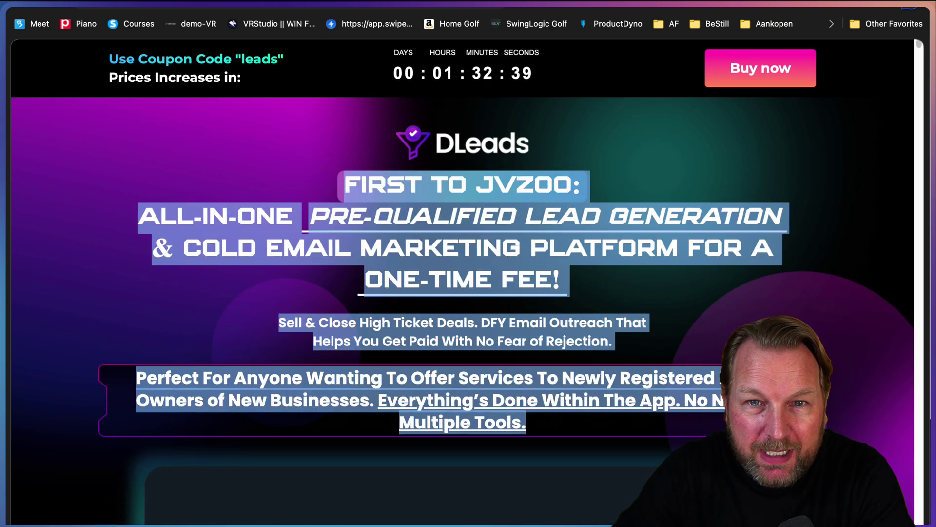
Step: Start a Copy n Paste rewrite in Copyhackbox and paste in the DLeads hero text
{"action": "left_click", "coordinate": [601, 12]}
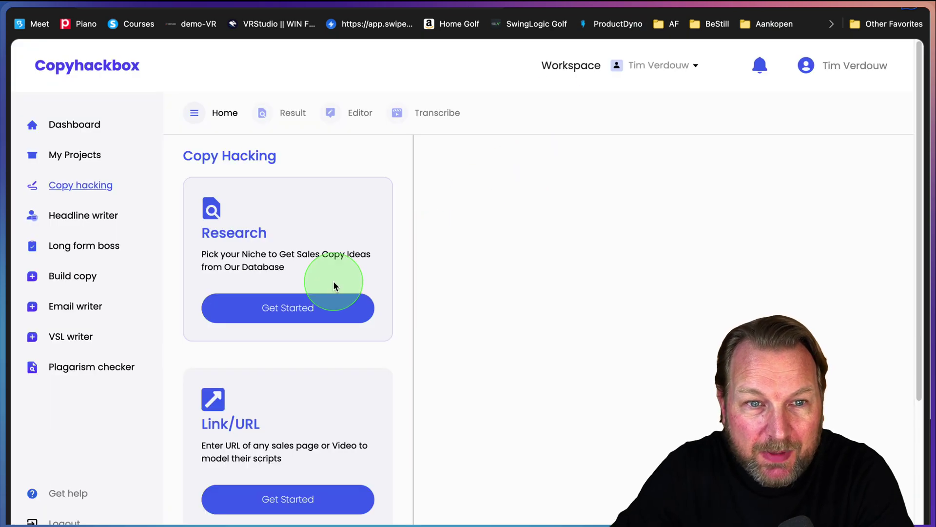
{"action": "scroll", "coordinate": [299, 329], "scroll_direction": "down", "scroll_amount": 4}
{"action": "left_click", "coordinate": [288, 485]}
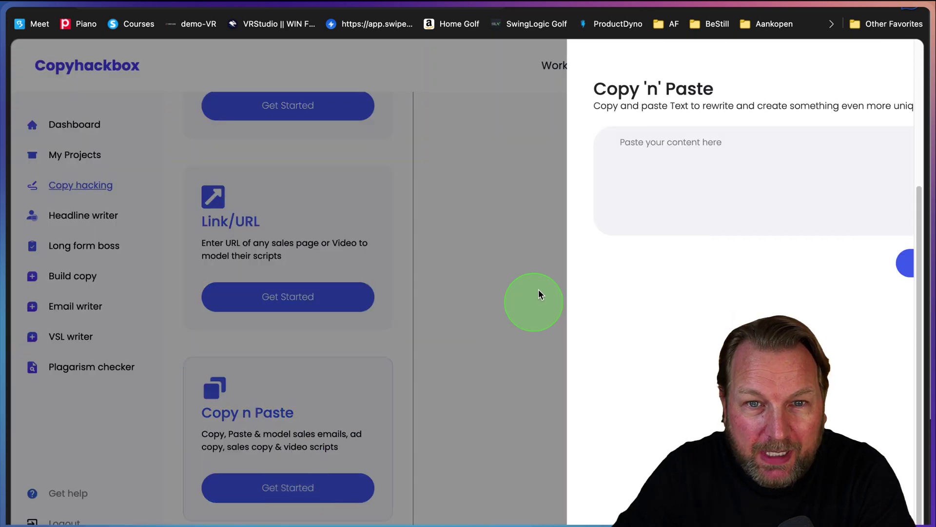
{"action": "left_click", "coordinate": [606, 181]}
{"action": "key", "text": "super+v"}
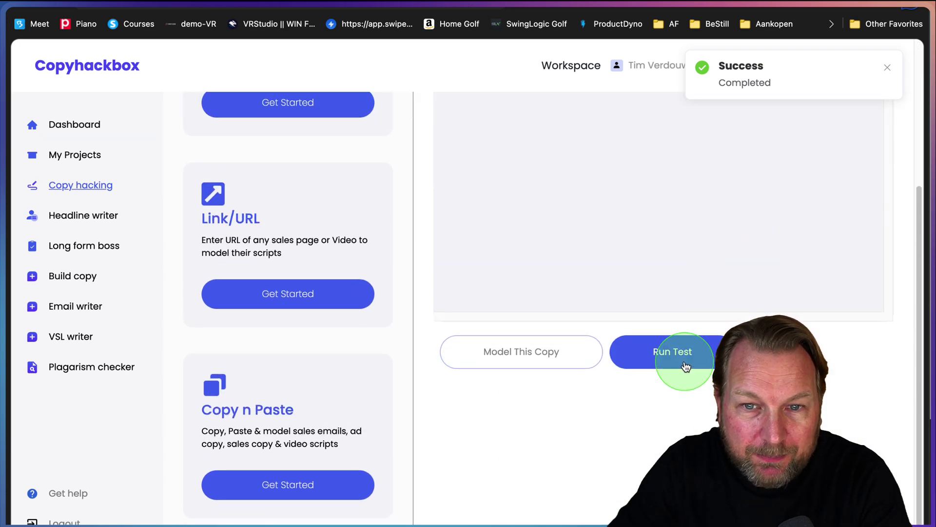
Step: Run the plagiarism test on the rewritten copy, getting 0%, and select its last paragraph
{"action": "left_click", "coordinate": [644, 358]}
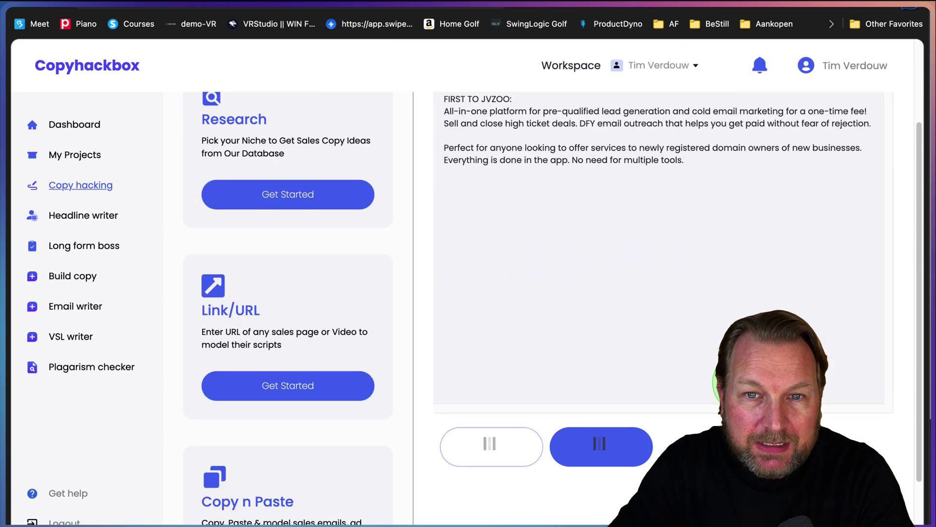
{"action": "scroll", "coordinate": [543, 307], "scroll_direction": "up", "scroll_amount": 3}
{"action": "scroll", "coordinate": [543, 307], "scroll_direction": "down", "scroll_amount": 3}
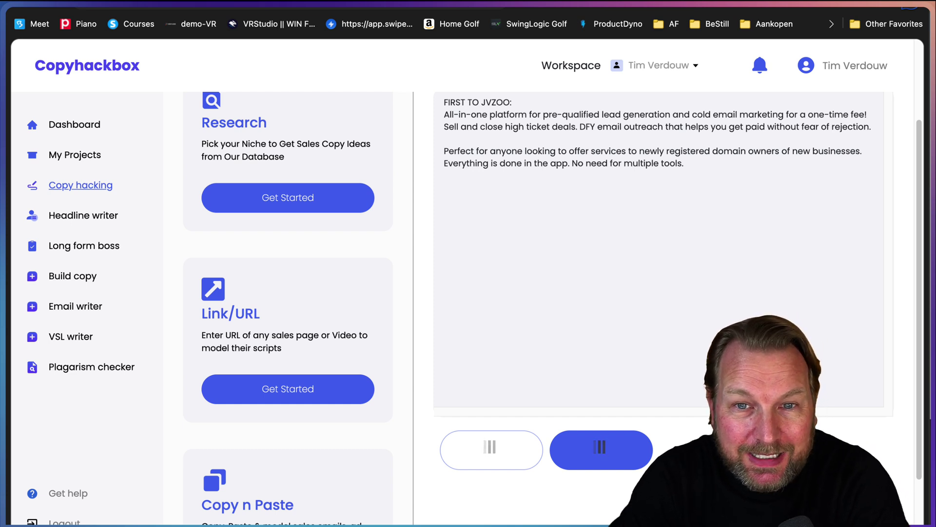
{"action": "scroll", "coordinate": [545, 295], "scroll_direction": "up", "scroll_amount": 3}
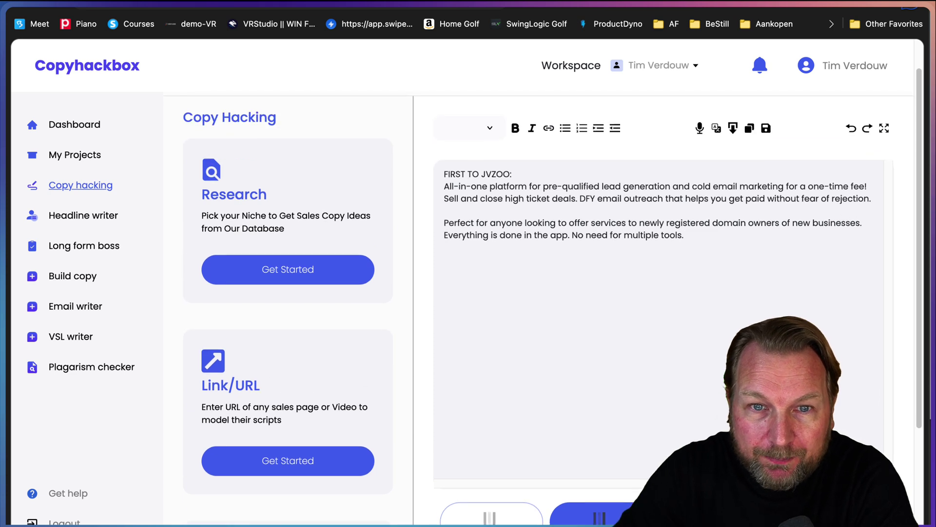
{"action": "scroll", "coordinate": [545, 296], "scroll_direction": "down", "scroll_amount": 2}
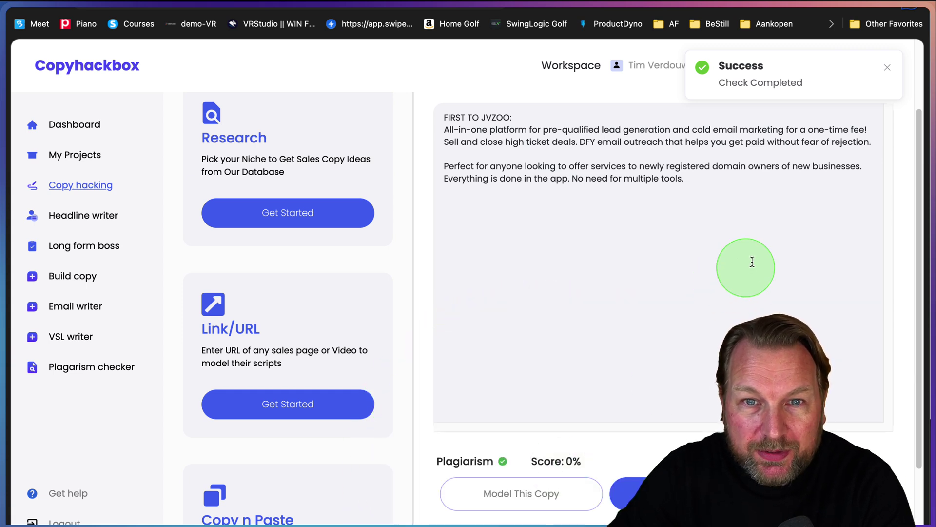
{"action": "left_click_drag", "start_coordinate": [720, 182], "coordinate": [418, 127]}
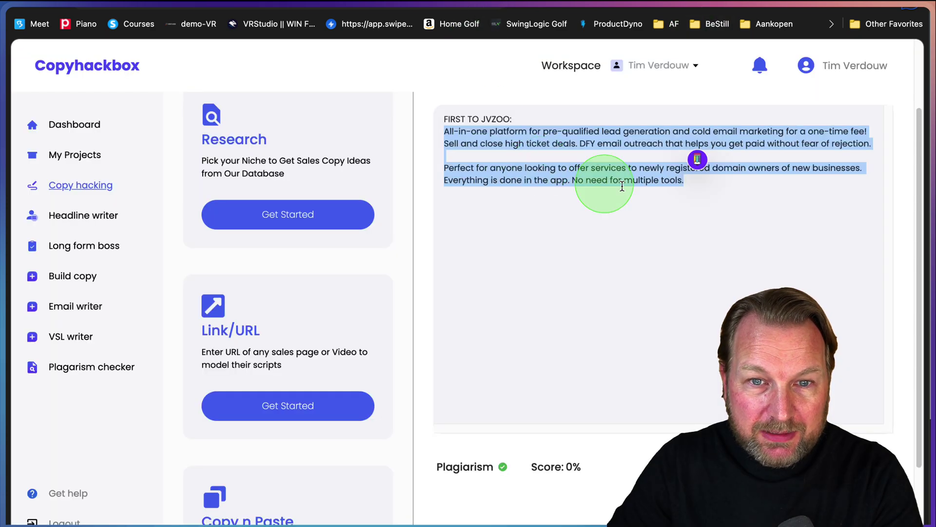
Step: Select and copy the two rewritten sentences under 'FIRST TO JVZOO', then open a new browser tab
{"action": "scroll", "coordinate": [625, 349], "scroll_direction": "down", "scroll_amount": 3}
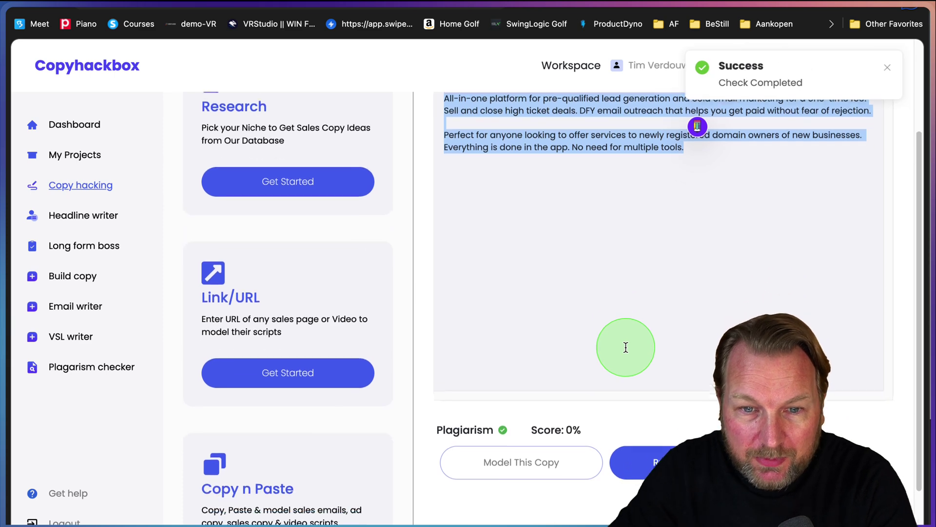
{"action": "scroll", "coordinate": [578, 362], "scroll_direction": "up", "scroll_amount": 6}
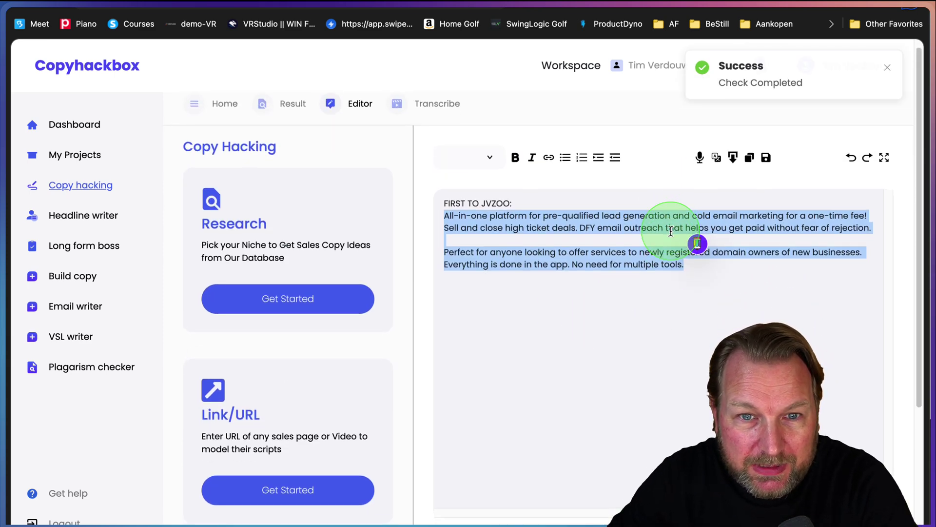
{"action": "left_click", "coordinate": [593, 190]}
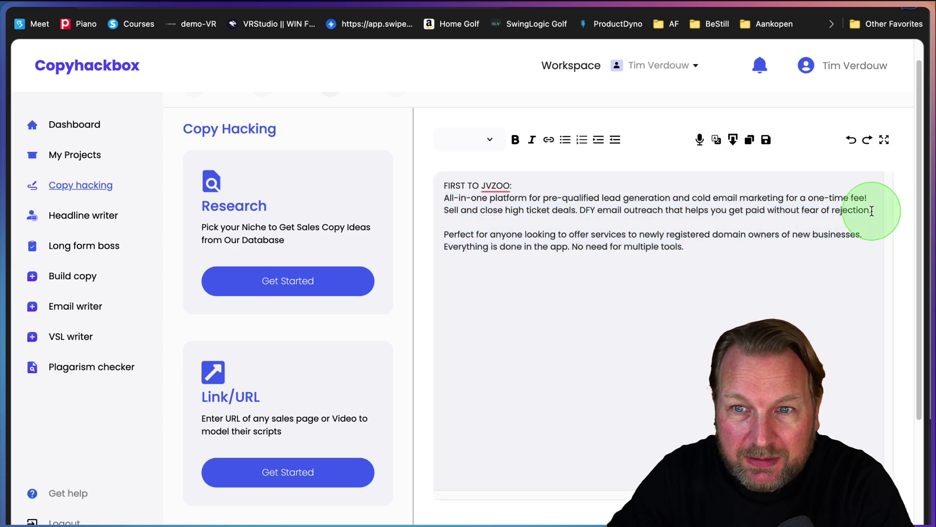
{"action": "left_click_drag", "start_coordinate": [871, 210], "coordinate": [441, 202]}
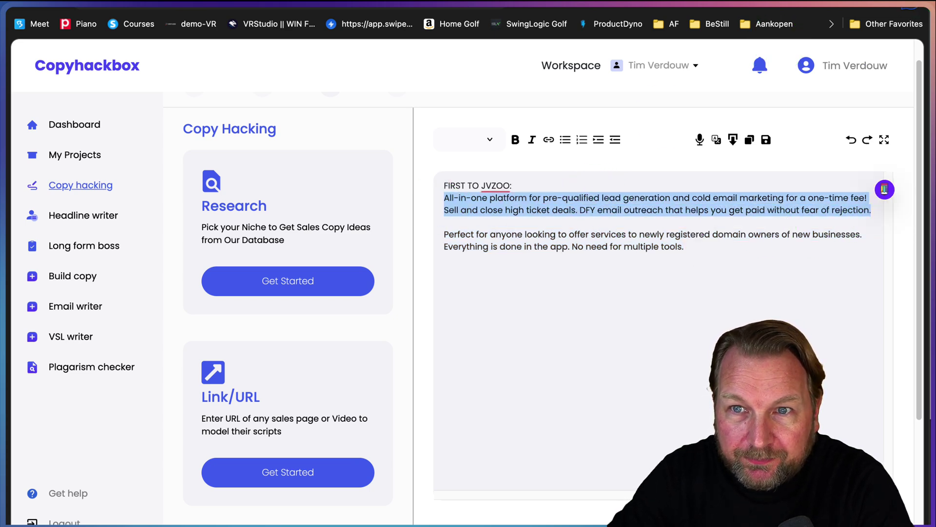
{"action": "key", "text": "super+t"}
Step: Search Bing for the copied rewritten DLeads sentences
{"action": "key", "text": "super+v"}
{"action": "key", "text": "Return"}
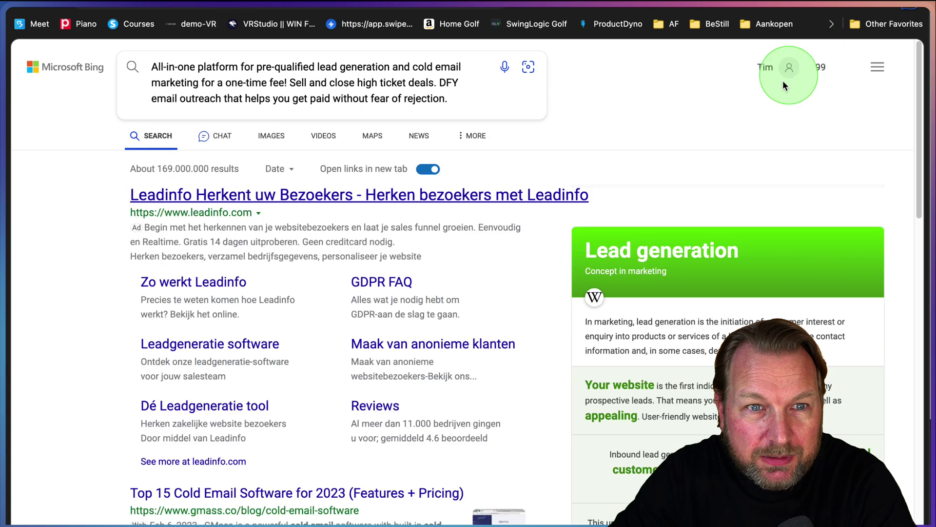
{"action": "scroll", "coordinate": [626, 190], "scroll_direction": "down", "scroll_amount": 2}
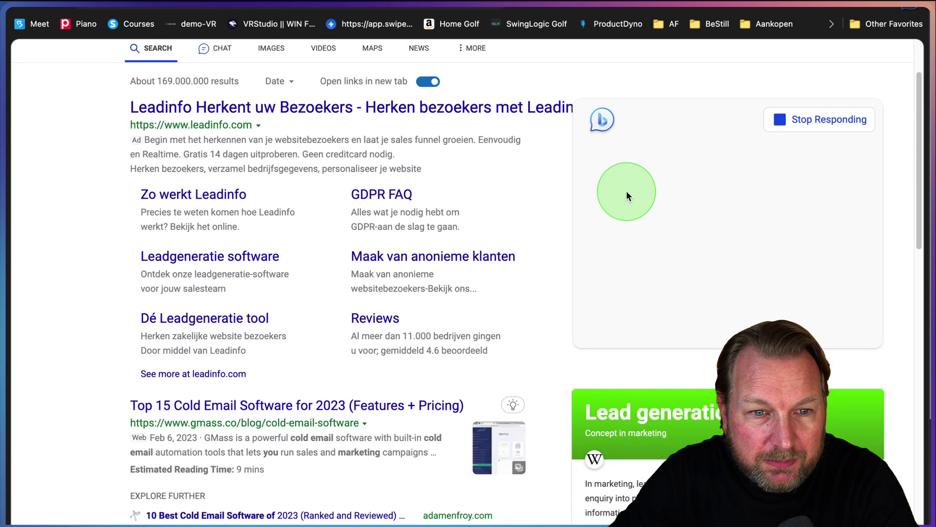
Step: Go to Google and search for the same copied sentences
{"action": "left_click", "coordinate": [414, 4]}
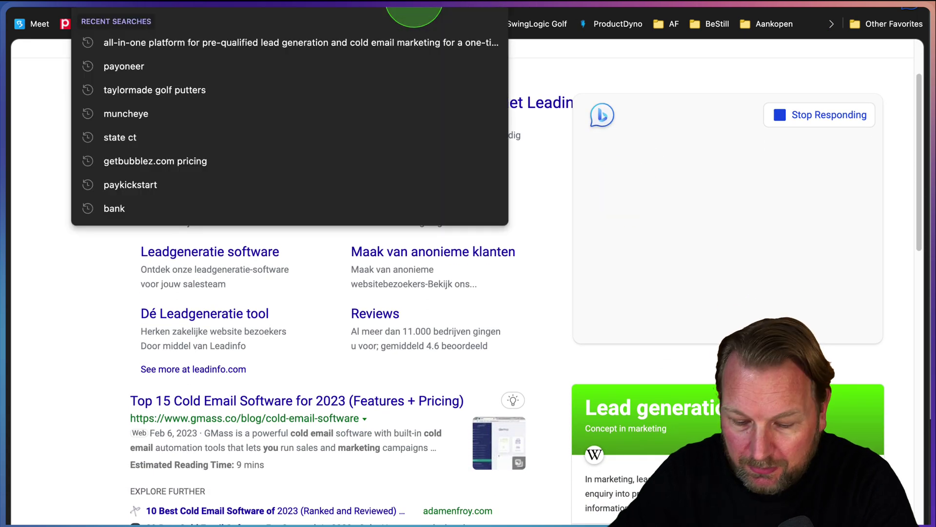
{"action": "type", "text": "google.nl"}
{"action": "key", "text": "Return"}
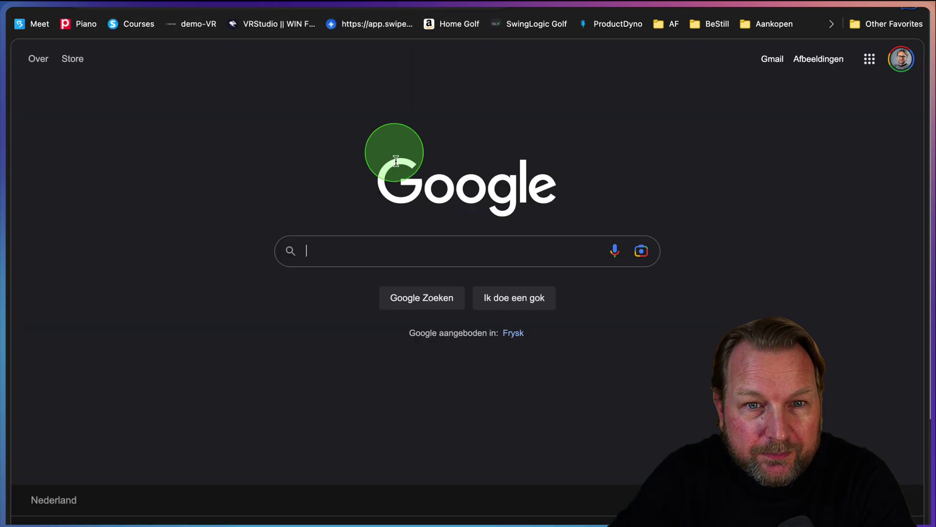
{"action": "key", "text": "super+v"}
{"action": "key", "text": "Return"}
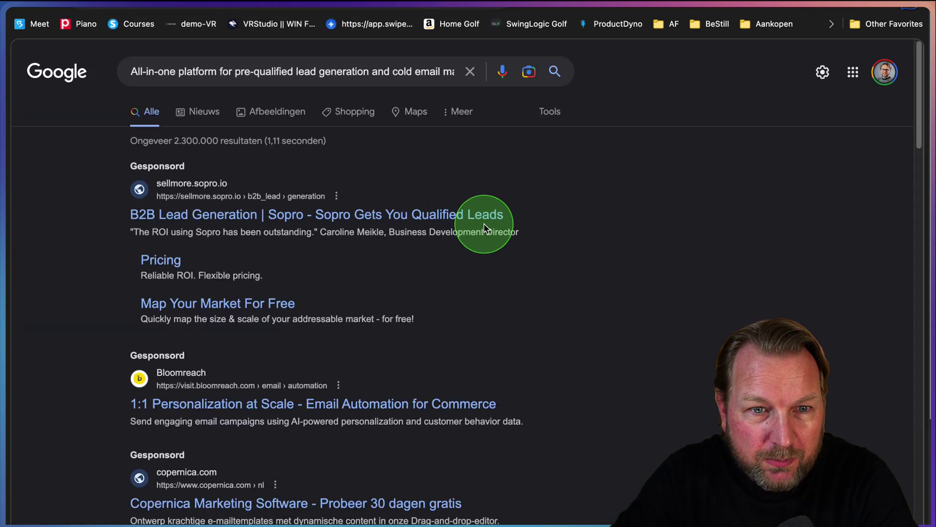
{"action": "scroll", "coordinate": [564, 263], "scroll_direction": "down", "scroll_amount": 4}
{"action": "scroll", "coordinate": [564, 263], "scroll_direction": "up", "scroll_amount": 5}
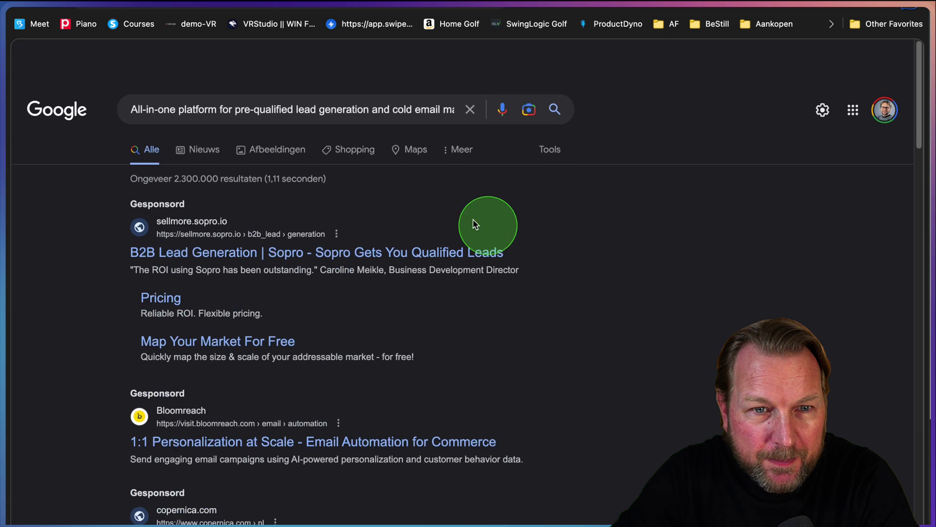
Step: Search Google for only the first sentence in quotes, confirming no exact matches exist
{"action": "left_click", "coordinate": [134, 70]}
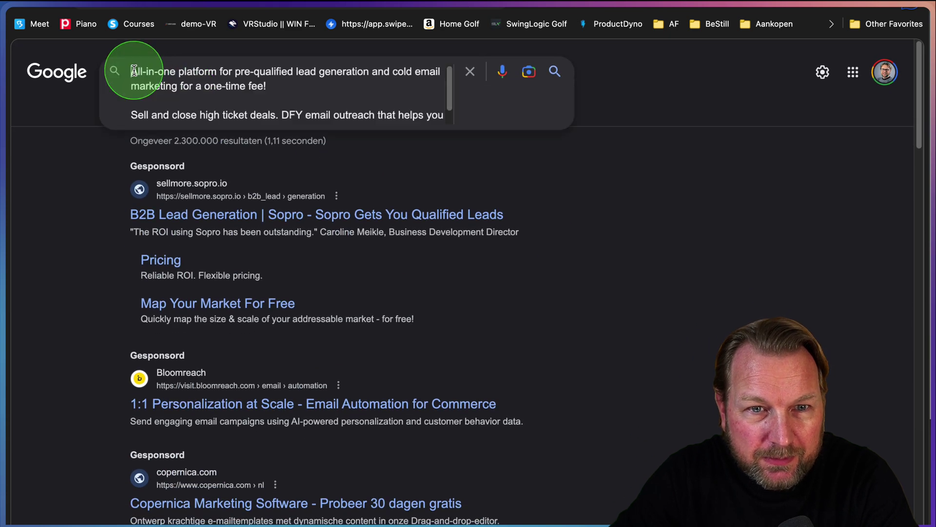
{"action": "type", "text": "\""}
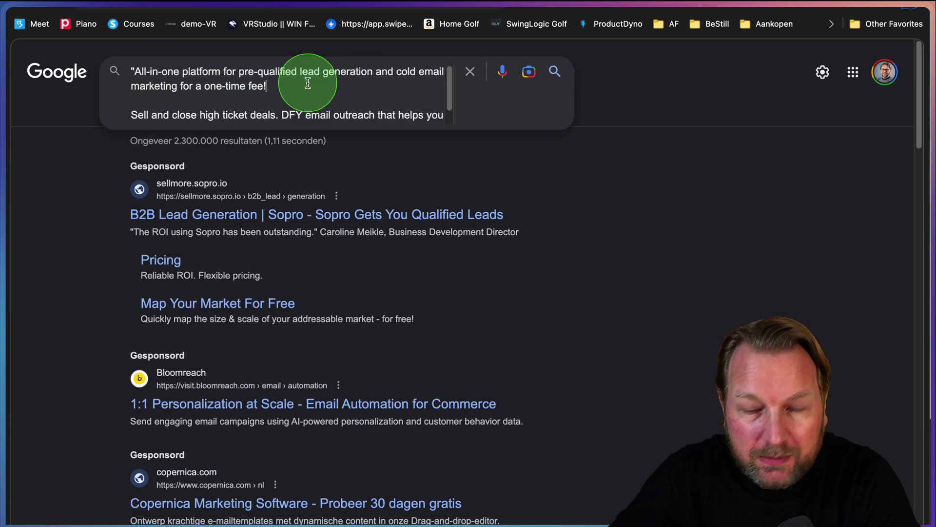
{"action": "key", "text": "shift+super+Down"}
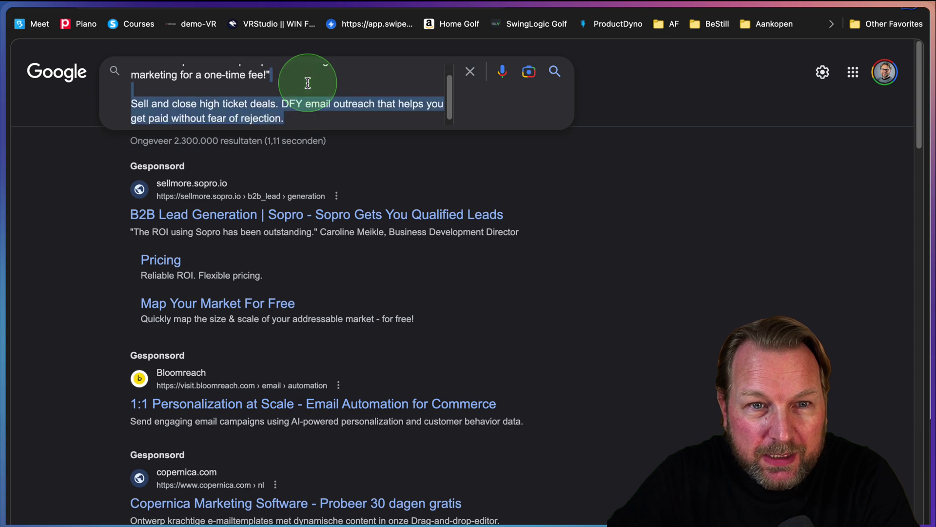
{"action": "key", "text": "BackSpace"}
{"action": "key", "text": "Return"}
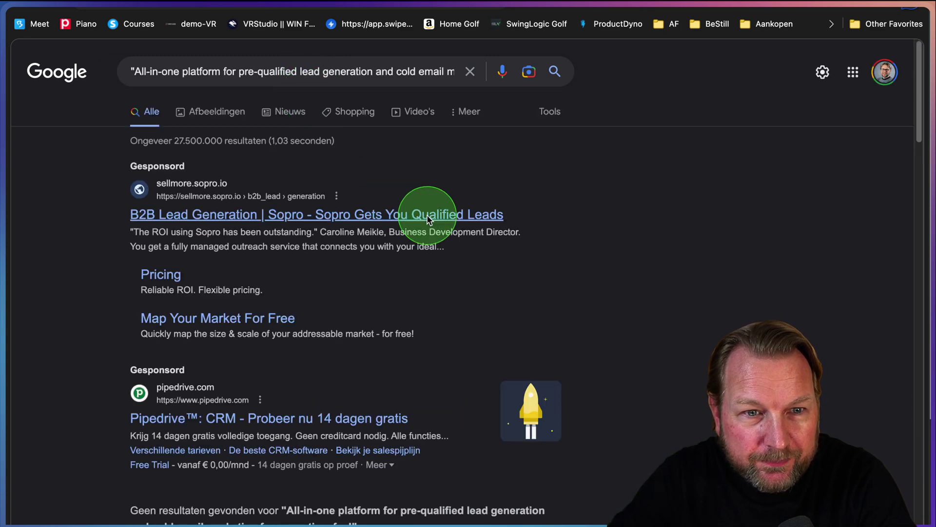
{"action": "scroll", "coordinate": [554, 320], "scroll_direction": "down", "scroll_amount": 5}
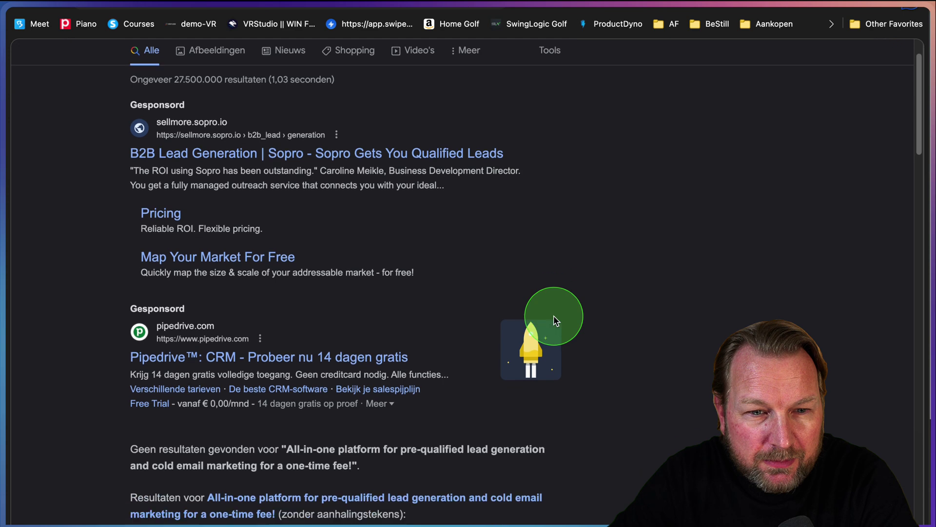
{"action": "scroll", "coordinate": [554, 320], "scroll_direction": "down", "scroll_amount": 3}
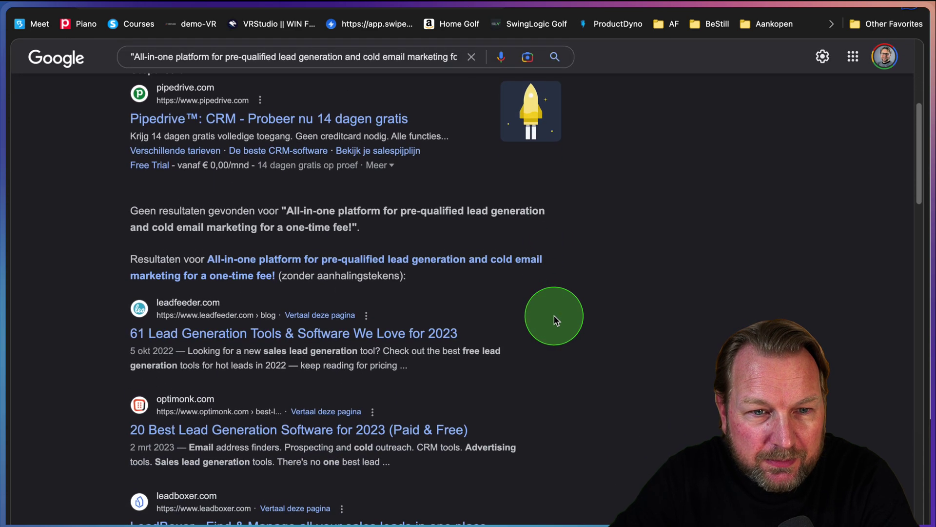
{"action": "scroll", "coordinate": [556, 320], "scroll_direction": "down", "scroll_amount": 8}
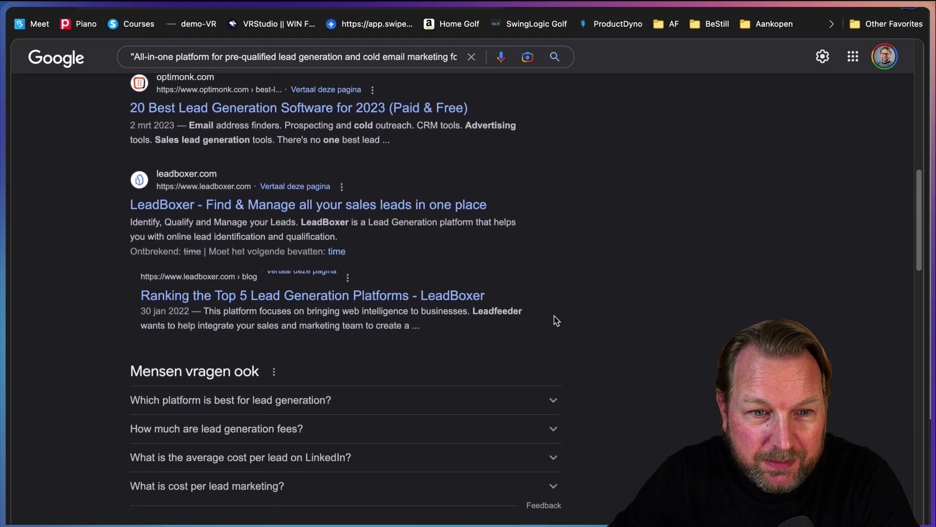
{"action": "scroll", "coordinate": [556, 320], "scroll_direction": "down", "scroll_amount": 4}
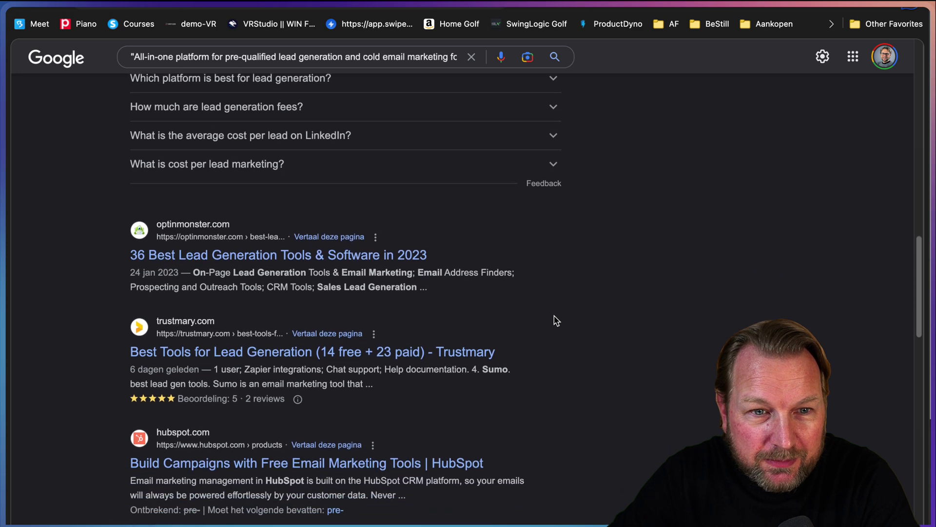
{"action": "scroll", "coordinate": [557, 320], "scroll_direction": "up", "scroll_amount": 15}
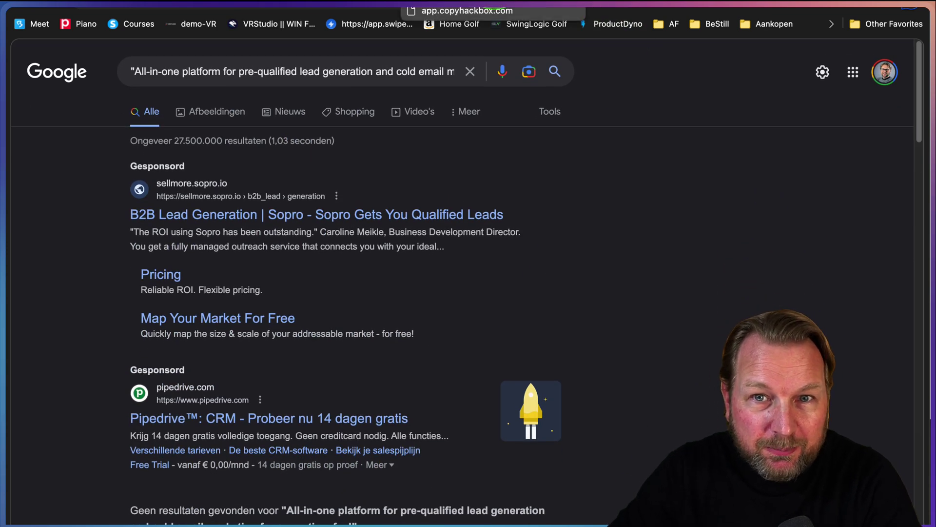
Step: Copy the 'Say Goodbye…' banner text from the MailGPT sales page and return to Copyhackbox
{"action": "left_click", "coordinate": [467, 3]}
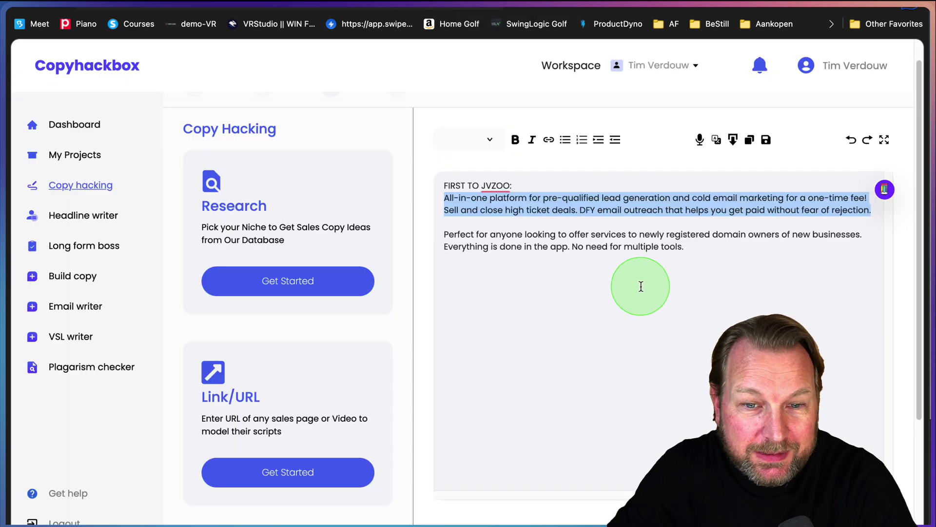
{"action": "scroll", "coordinate": [638, 286], "scroll_direction": "down", "scroll_amount": 3}
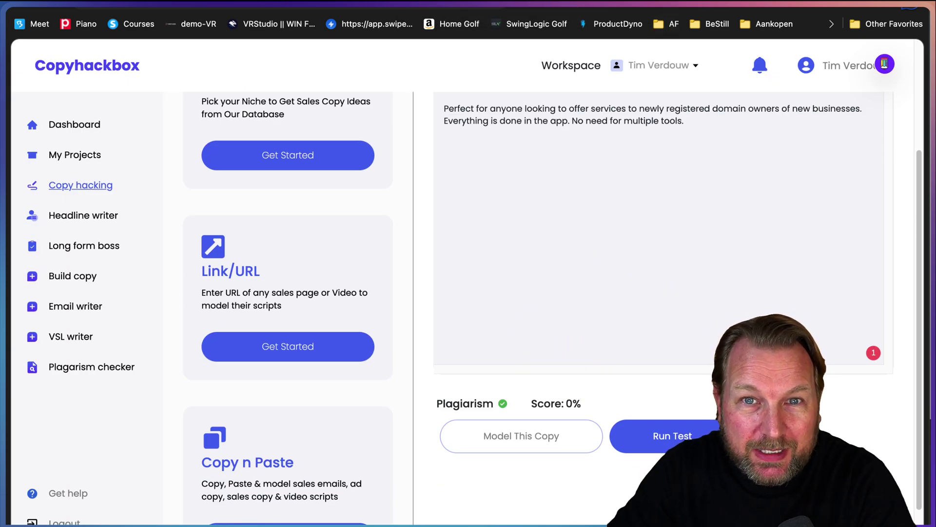
{"action": "left_click", "coordinate": [673, 3]}
{"action": "scroll", "coordinate": [560, 87], "scroll_direction": "up", "scroll_amount": 20}
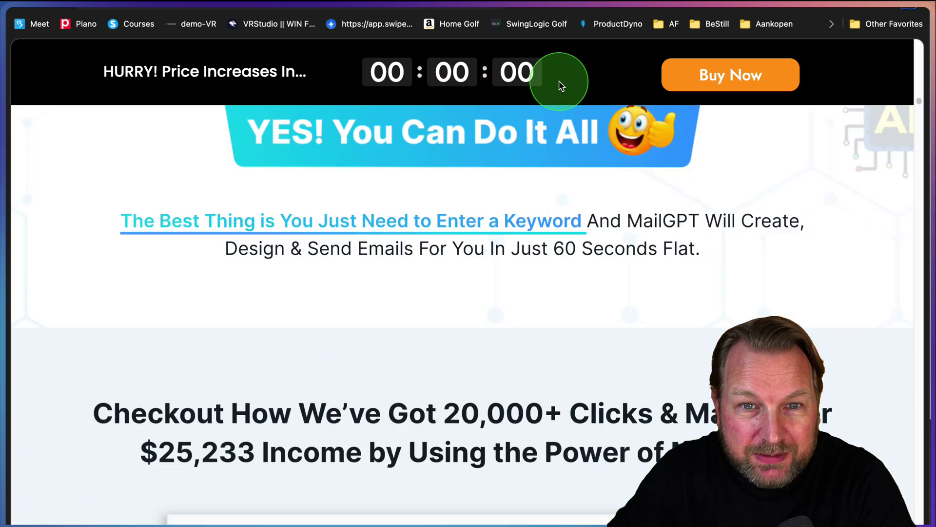
{"action": "scroll", "coordinate": [538, 126], "scroll_direction": "down", "scroll_amount": 6}
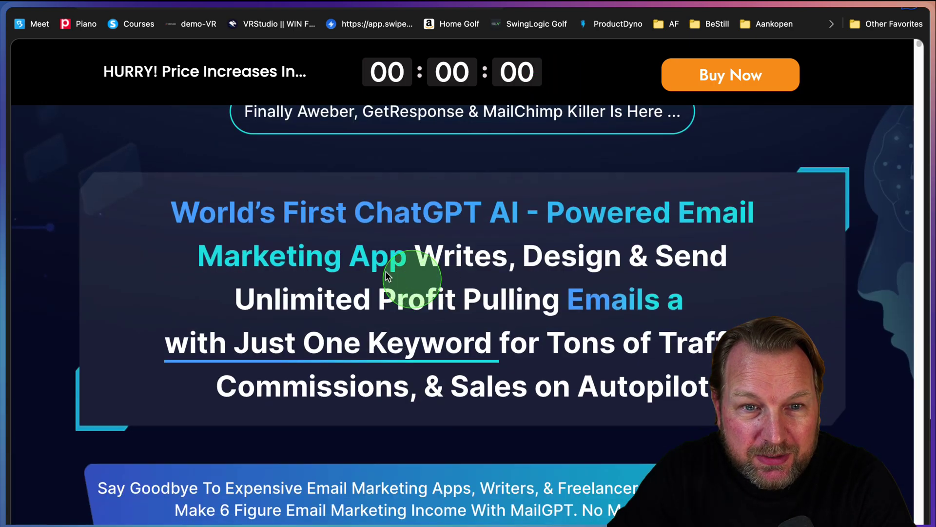
{"action": "left_click_drag", "start_coordinate": [176, 204], "coordinate": [708, 366]}
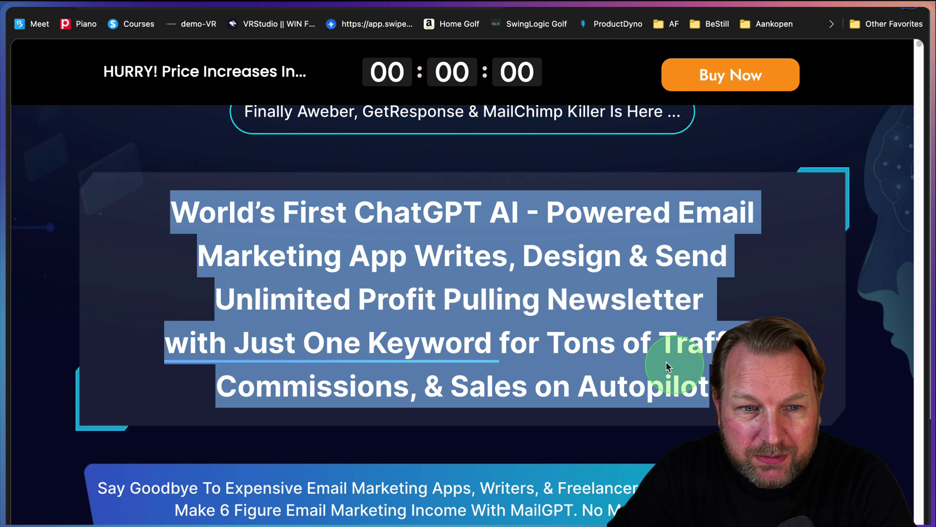
{"action": "scroll", "coordinate": [536, 386], "scroll_direction": "down", "scroll_amount": 3}
{"action": "left_click_drag", "start_coordinate": [119, 417], "coordinate": [829, 441]}
{"action": "key", "text": "ctrl+Tab"}
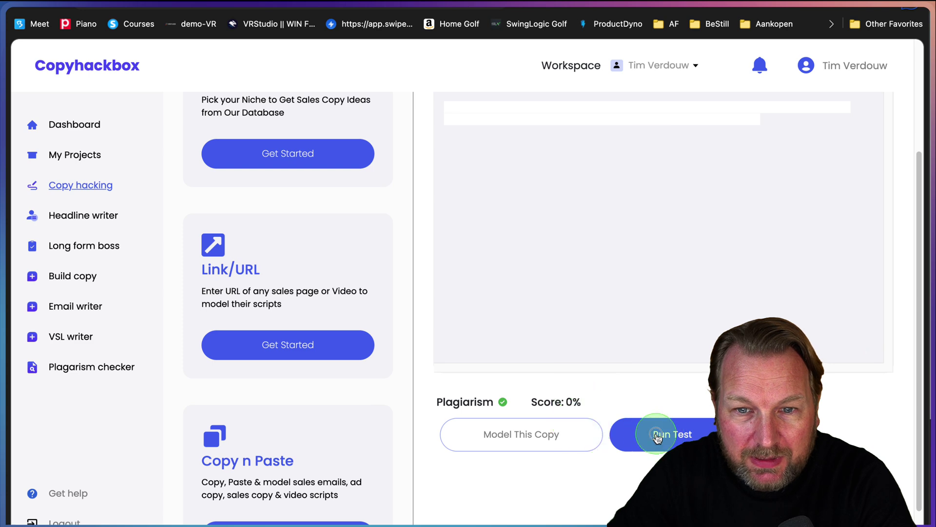
Step: Plagiarism-check the pasted MailGPT banner copy (40%) and open the matching adsthumb.com listing
{"action": "scroll", "coordinate": [681, 305], "scroll_direction": "up", "scroll_amount": 3}
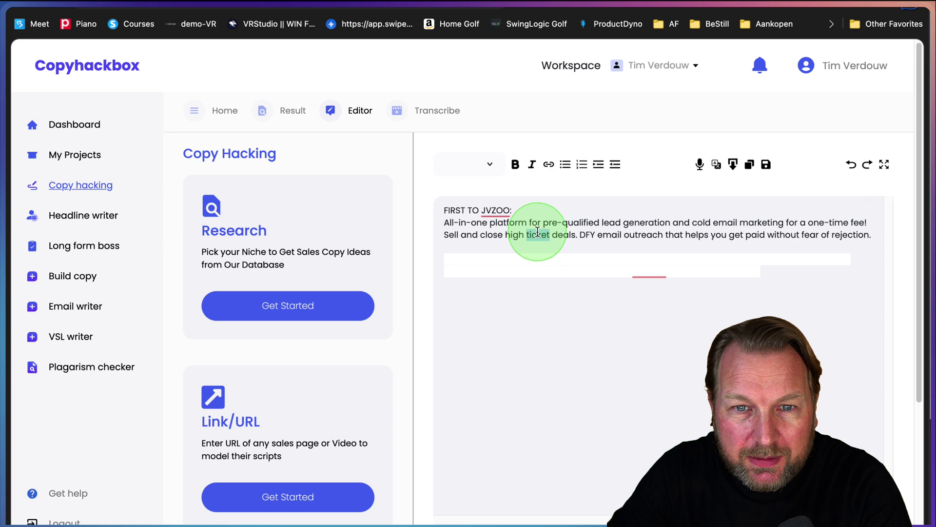
{"action": "left_click_drag", "start_coordinate": [538, 231], "coordinate": [641, 224]}
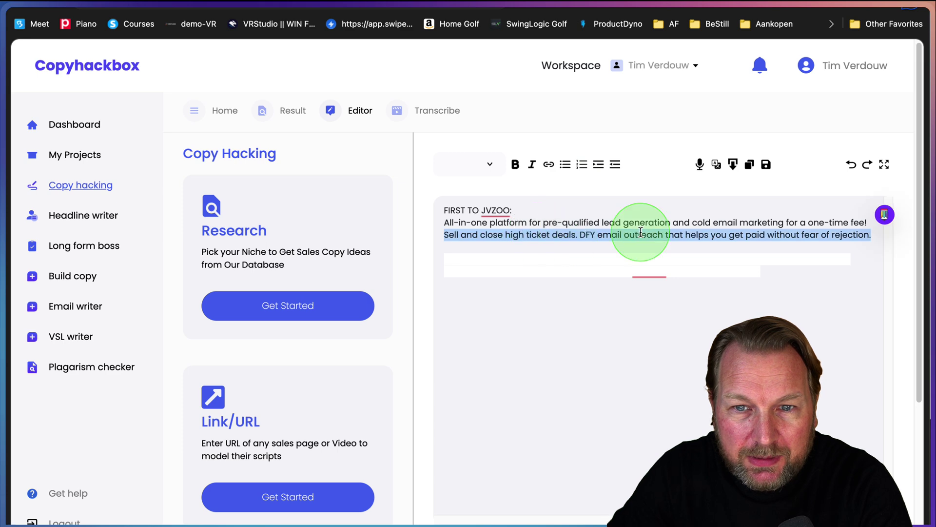
{"action": "scroll", "coordinate": [642, 232], "scroll_direction": "down", "scroll_amount": 3}
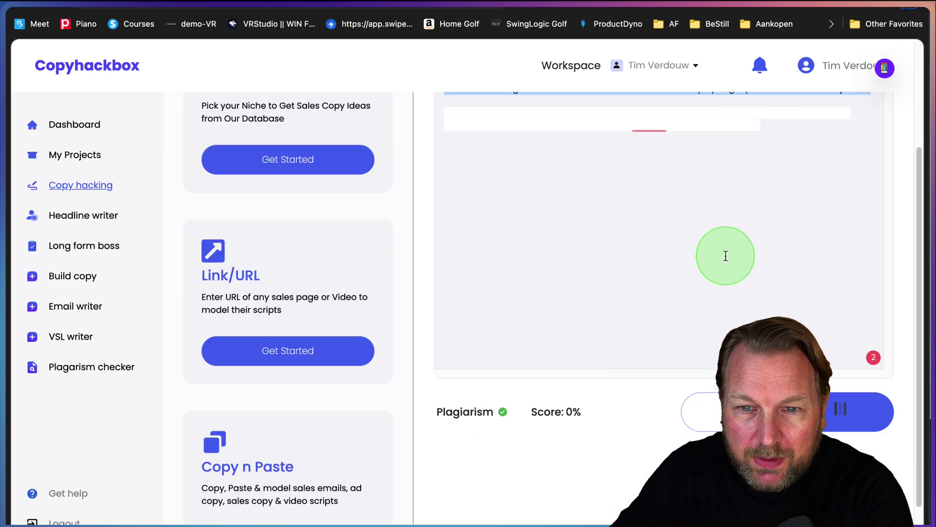
{"action": "scroll", "coordinate": [636, 210], "scroll_direction": "down", "scroll_amount": 2}
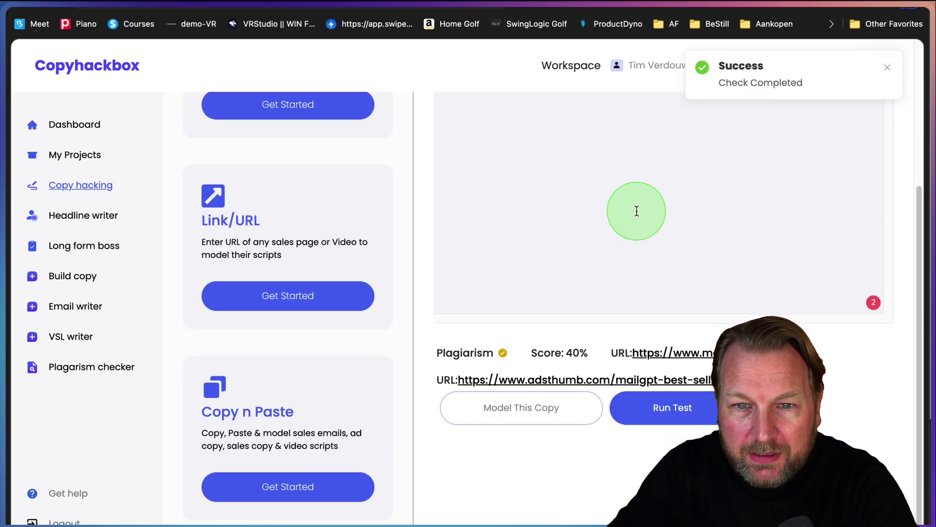
{"action": "scroll", "coordinate": [542, 354], "scroll_direction": "up", "scroll_amount": 3}
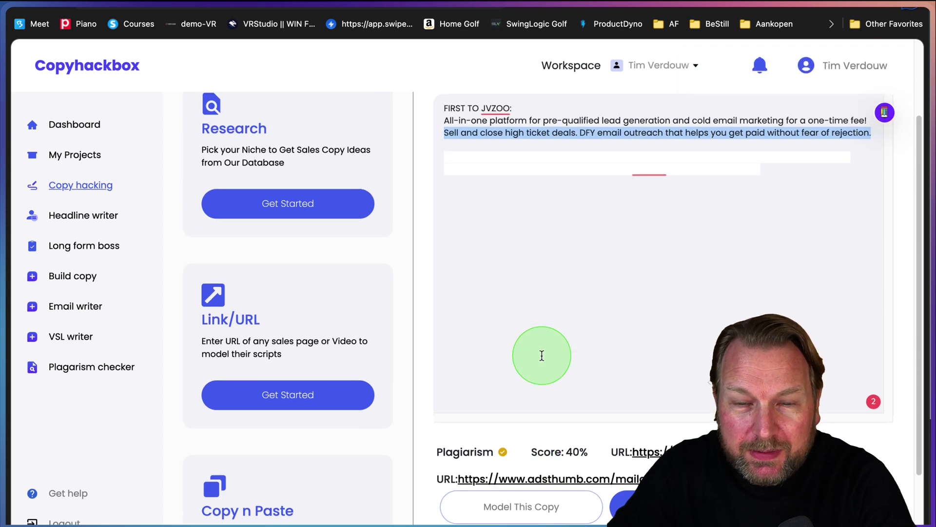
{"action": "scroll", "coordinate": [542, 352], "scroll_direction": "down", "scroll_amount": 3}
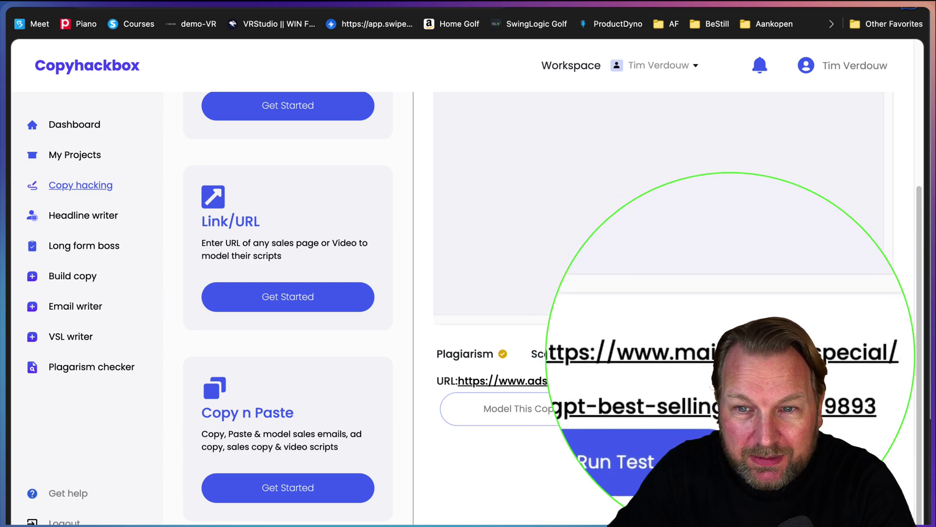
{"action": "left_click", "coordinate": [541, 420]}
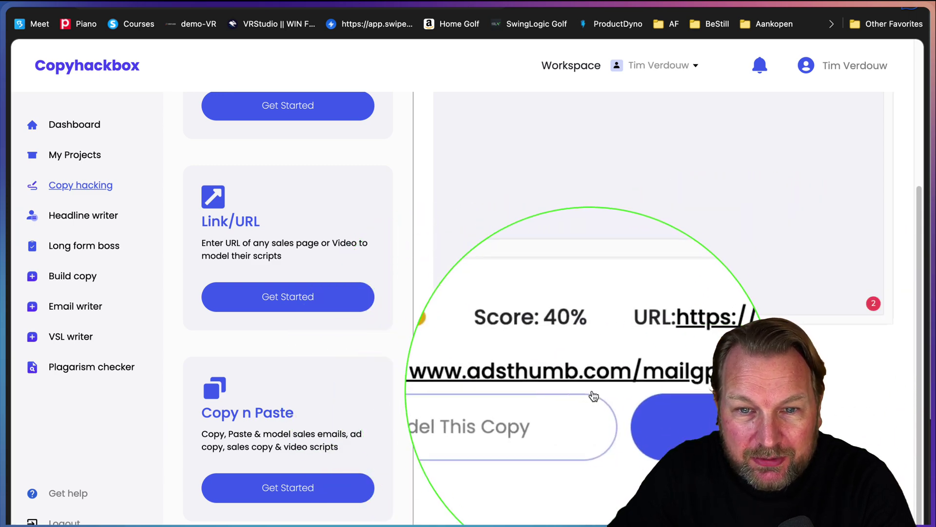
{"action": "left_click", "coordinate": [610, 422]}
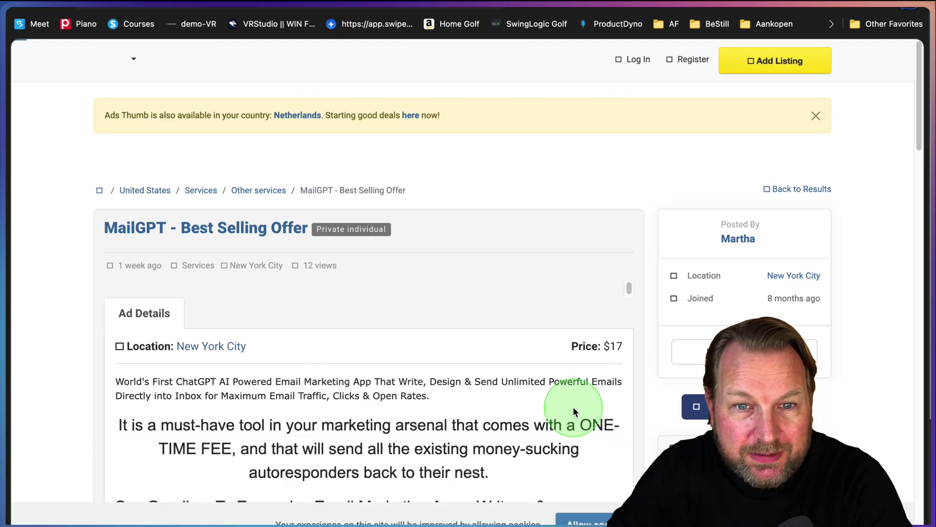
{"action": "scroll", "coordinate": [565, 399], "scroll_direction": "down", "scroll_amount": 10}
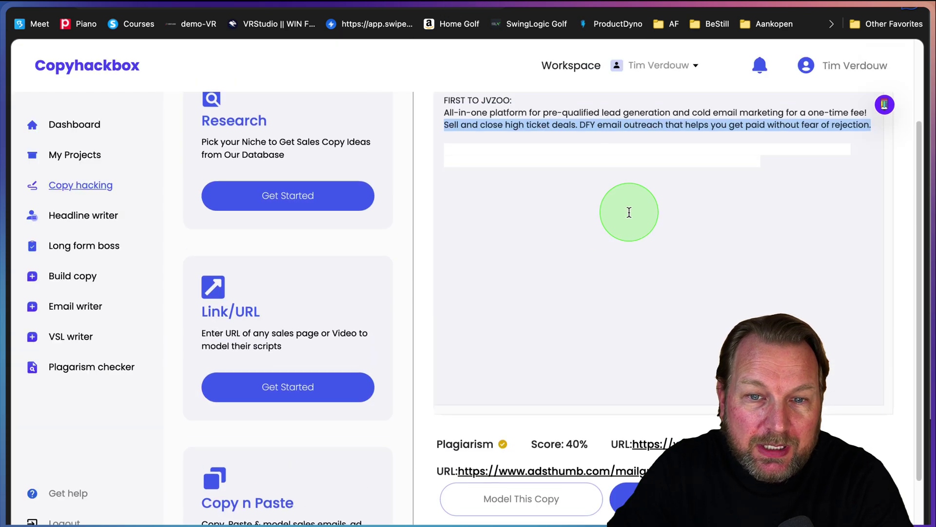
Step: Reword the banner copy into 'Bid adieu to costly email marketing apps…' and recheck it at 0%
{"action": "left_click", "coordinate": [507, 504]}
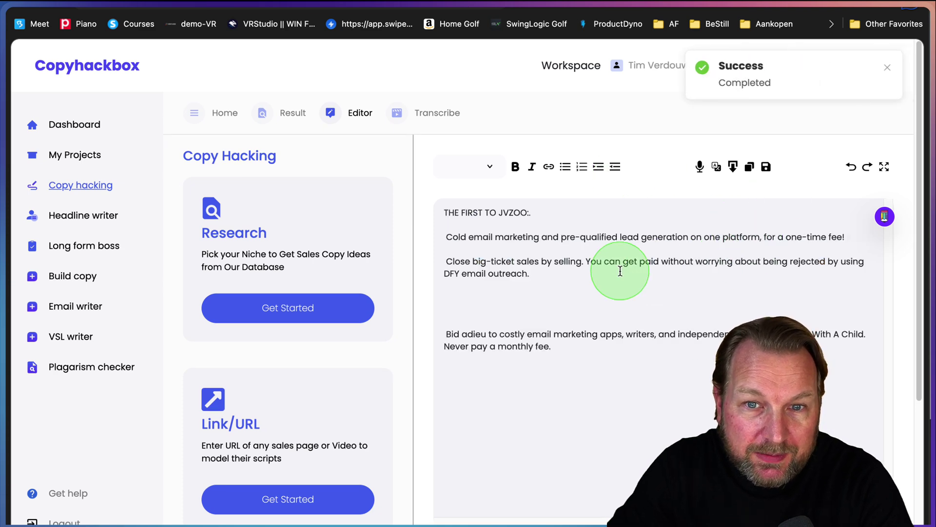
{"action": "scroll", "coordinate": [635, 308], "scroll_direction": "down", "scroll_amount": 5}
{"action": "left_click", "coordinate": [684, 409]}
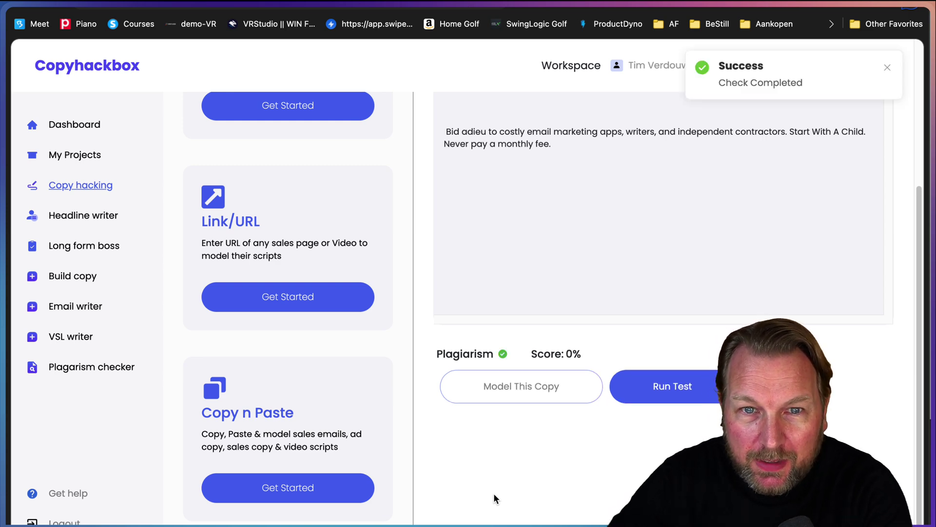
{"action": "left_click", "coordinate": [679, 314]}
{"action": "scroll", "coordinate": [680, 318], "scroll_direction": "up", "scroll_amount": 3}
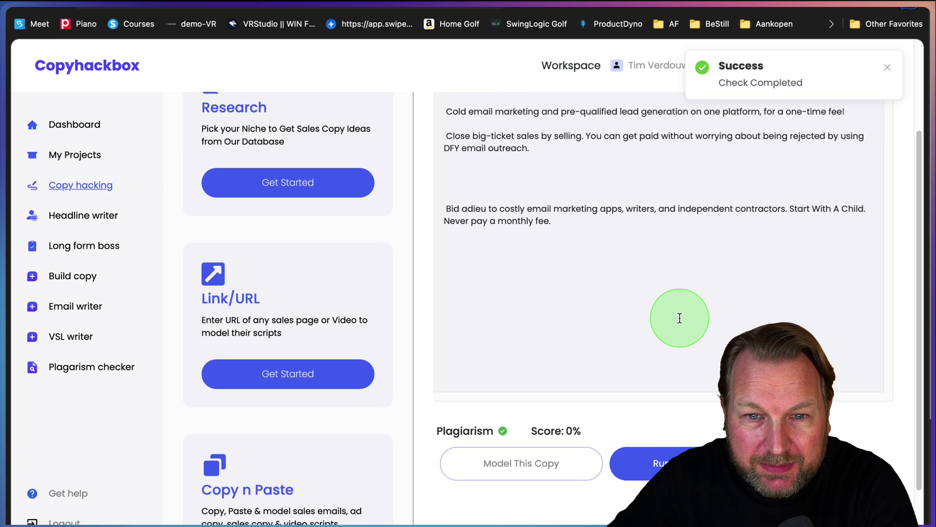
{"action": "scroll", "coordinate": [679, 317], "scroll_direction": "up", "scroll_amount": 5}
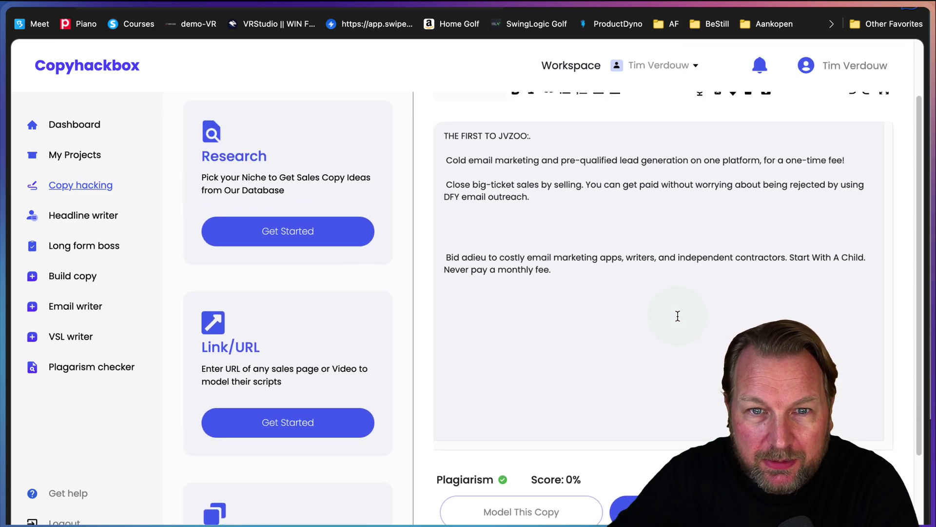
{"action": "scroll", "coordinate": [634, 319], "scroll_direction": "up", "scroll_amount": 1}
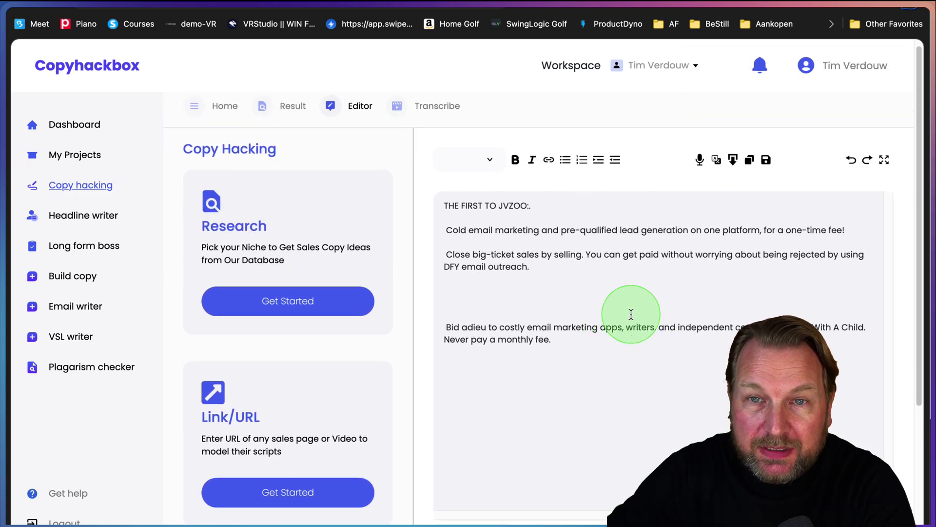
{"action": "scroll", "coordinate": [546, 256], "scroll_direction": "down", "scroll_amount": 4}
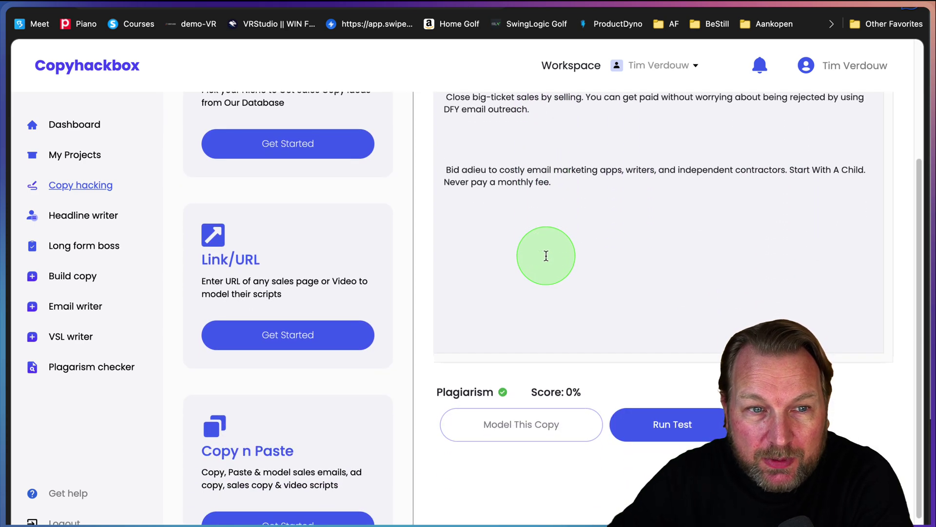
{"action": "scroll", "coordinate": [546, 256], "scroll_direction": "down", "scroll_amount": 1}
{"action": "scroll", "coordinate": [545, 259], "scroll_direction": "up", "scroll_amount": 5}
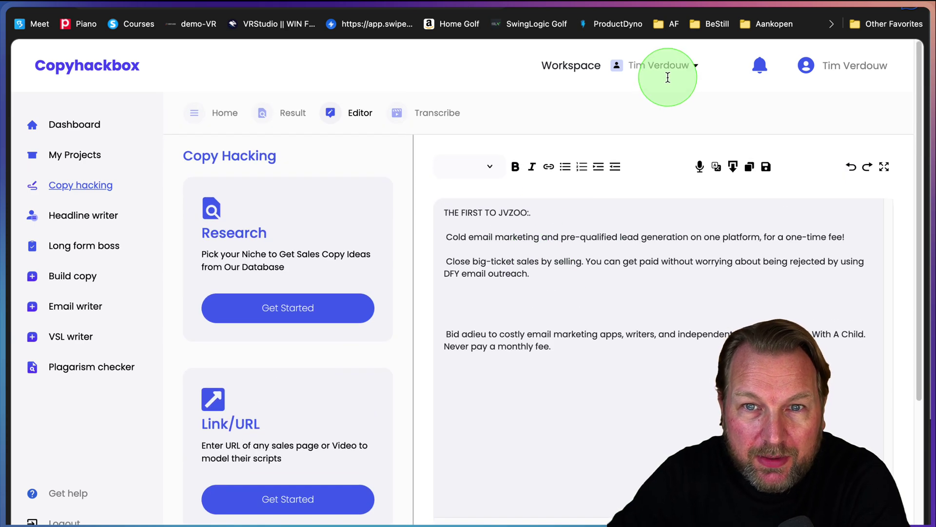
Step: Reselect the current workspace to clear the editor and open the saved projects list
{"action": "left_click", "coordinate": [671, 79]}
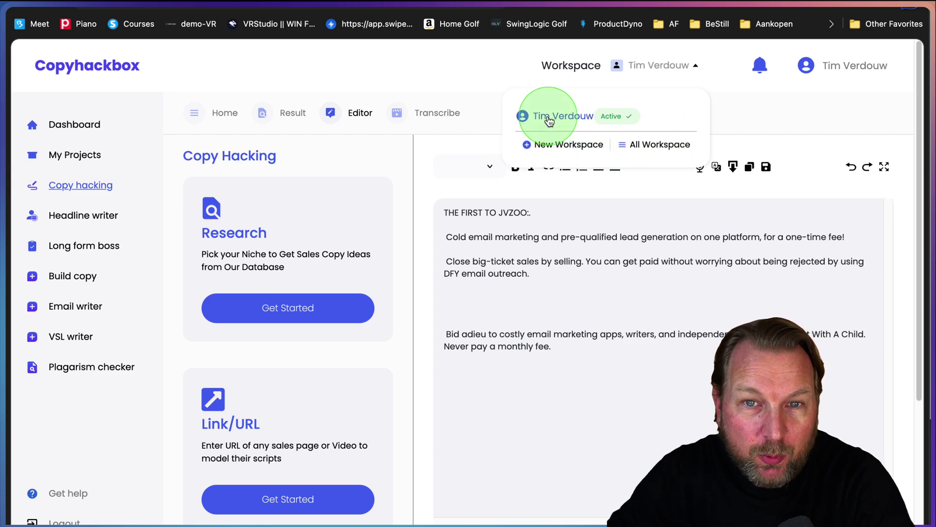
{"action": "left_click", "coordinate": [550, 118]}
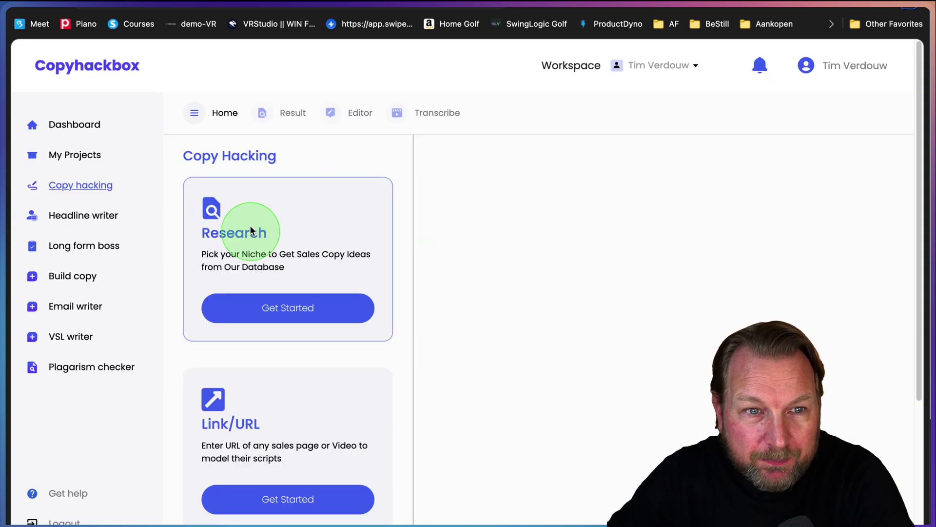
{"action": "left_click", "coordinate": [81, 155]}
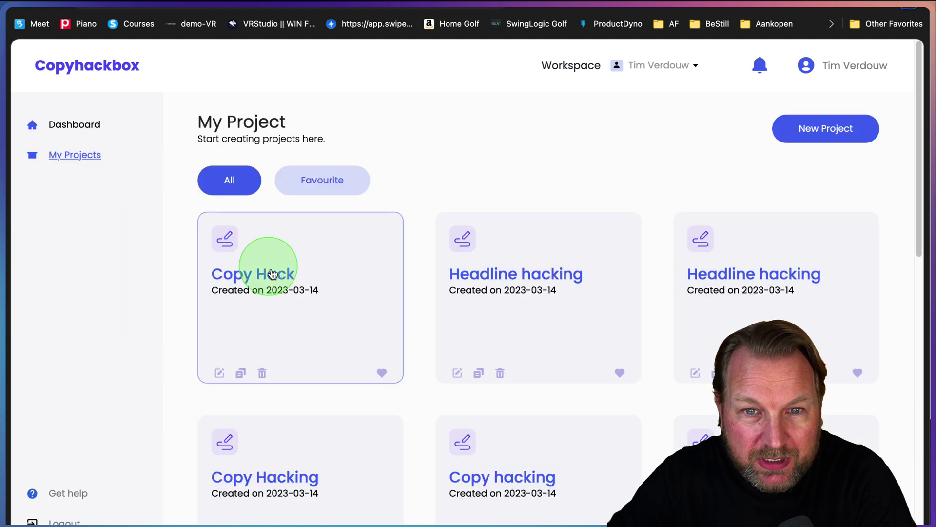
{"action": "left_click", "coordinate": [687, 66]}
{"action": "left_click", "coordinate": [408, 129]}
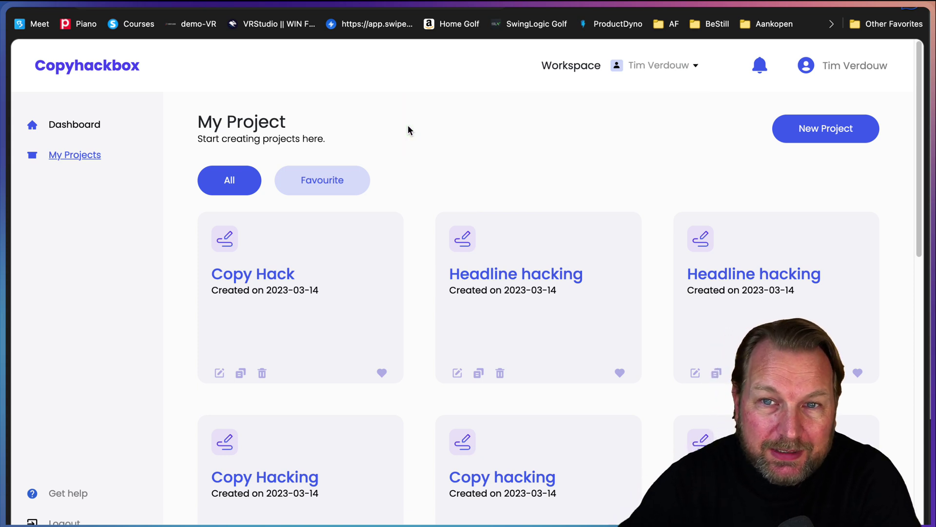
{"action": "left_click", "coordinate": [672, 65]}
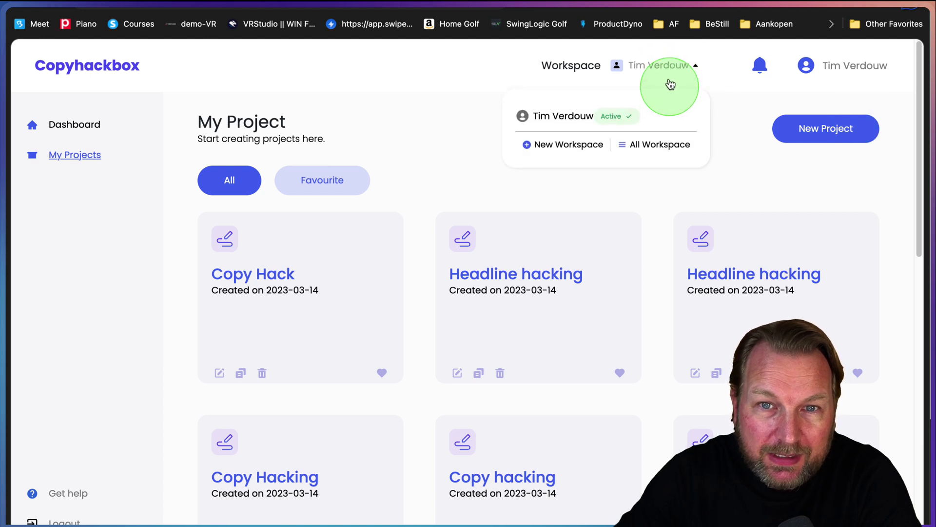
{"action": "left_click", "coordinate": [746, 167]}
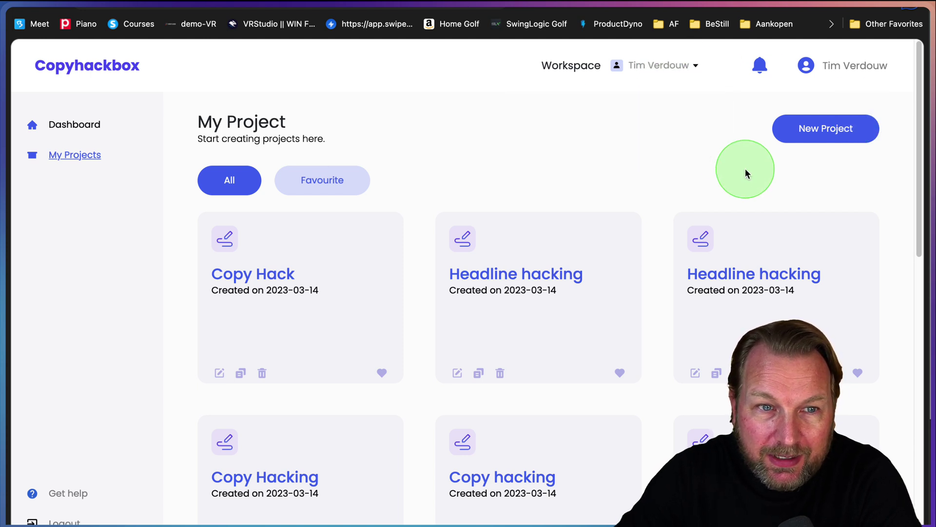
Step: Open the Copy Hack project and launch the Headline writer tool
{"action": "left_click", "coordinate": [278, 276]}
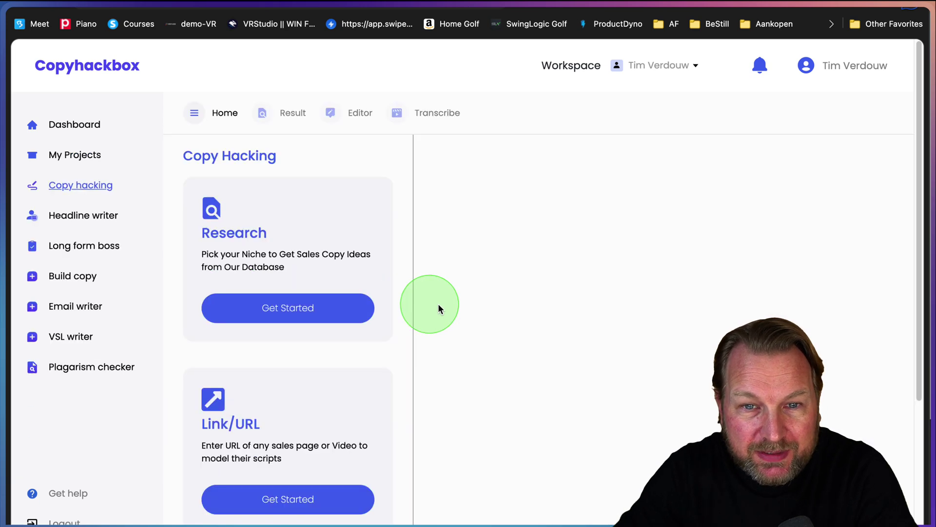
{"action": "scroll", "coordinate": [427, 262], "scroll_direction": "down", "scroll_amount": 3}
{"action": "scroll", "coordinate": [428, 262], "scroll_direction": "up", "scroll_amount": 3}
{"action": "left_click", "coordinate": [103, 215]}
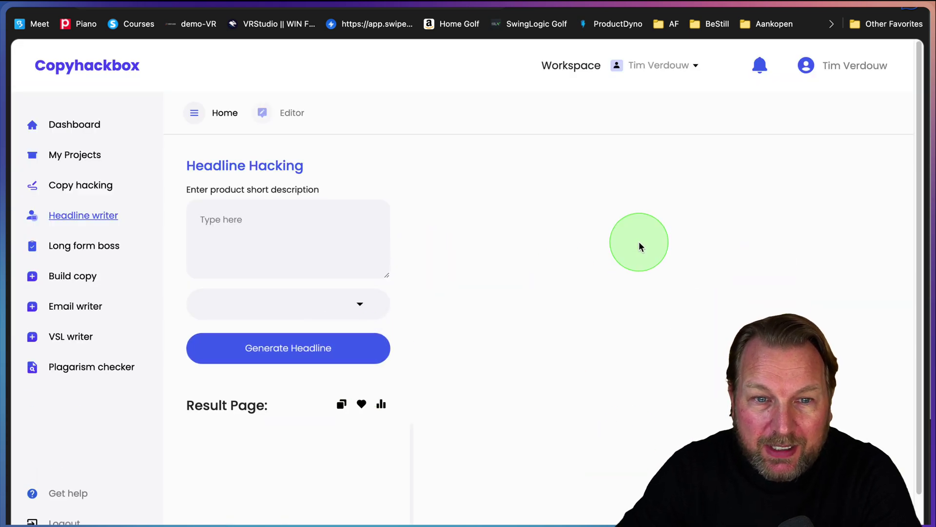
{"action": "scroll", "coordinate": [637, 251], "scroll_direction": "up", "scroll_amount": 1}
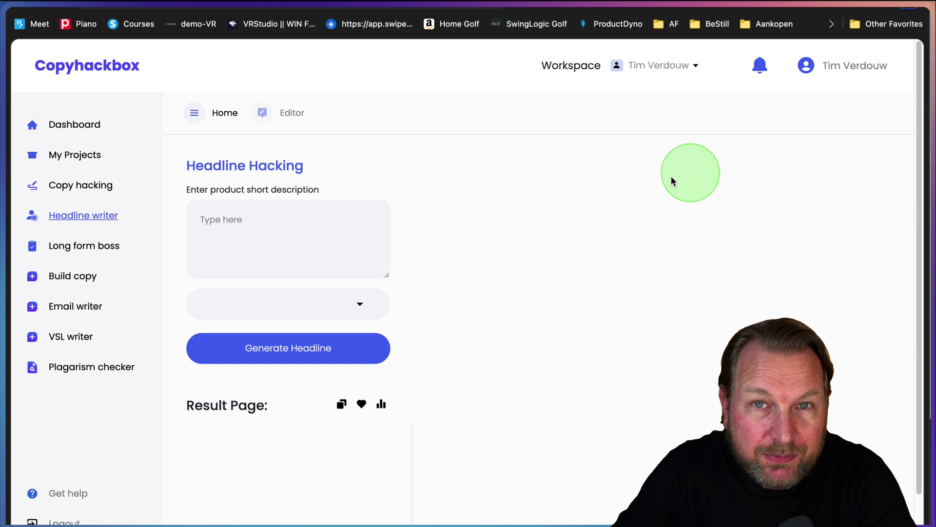
Step: Go back to the Copyhackbox Dashboard via the left sidebar
{"action": "left_click", "coordinate": [74, 127]}
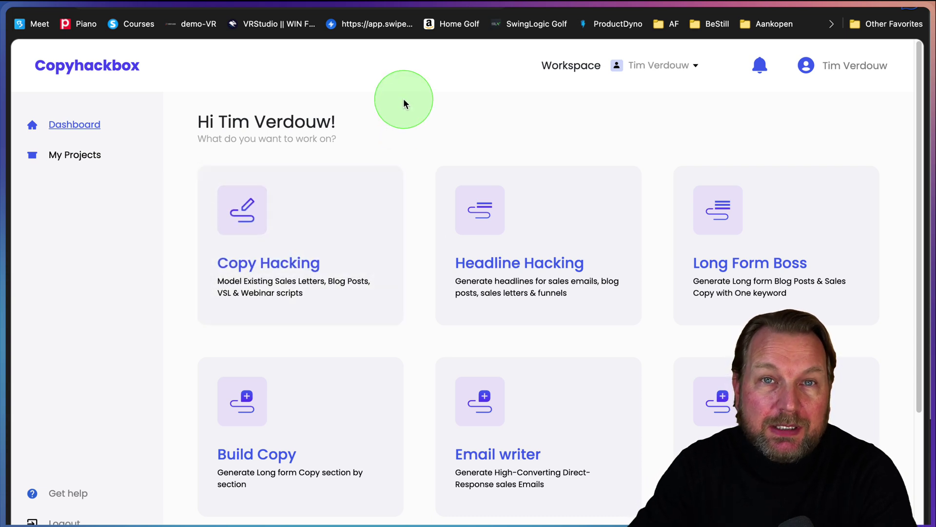